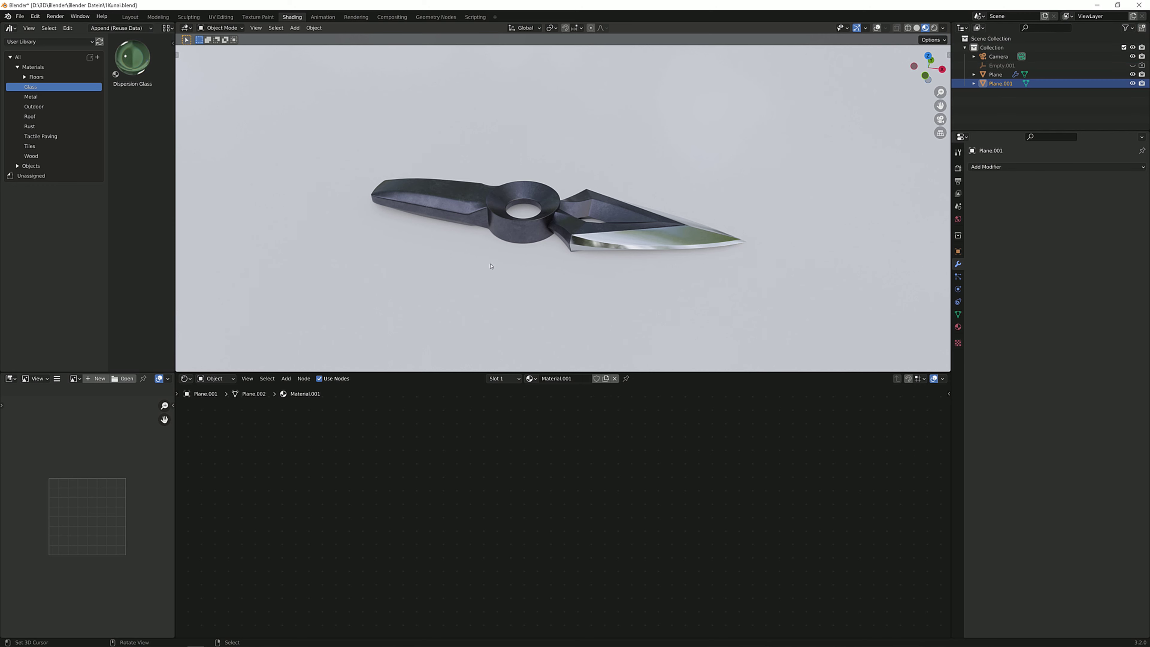
Look through the scene camera and remove the material slot from the ground plane
{"action": "middle_click_drag", "start_coordinate": [568, 201], "coordinate": [524, 196]}
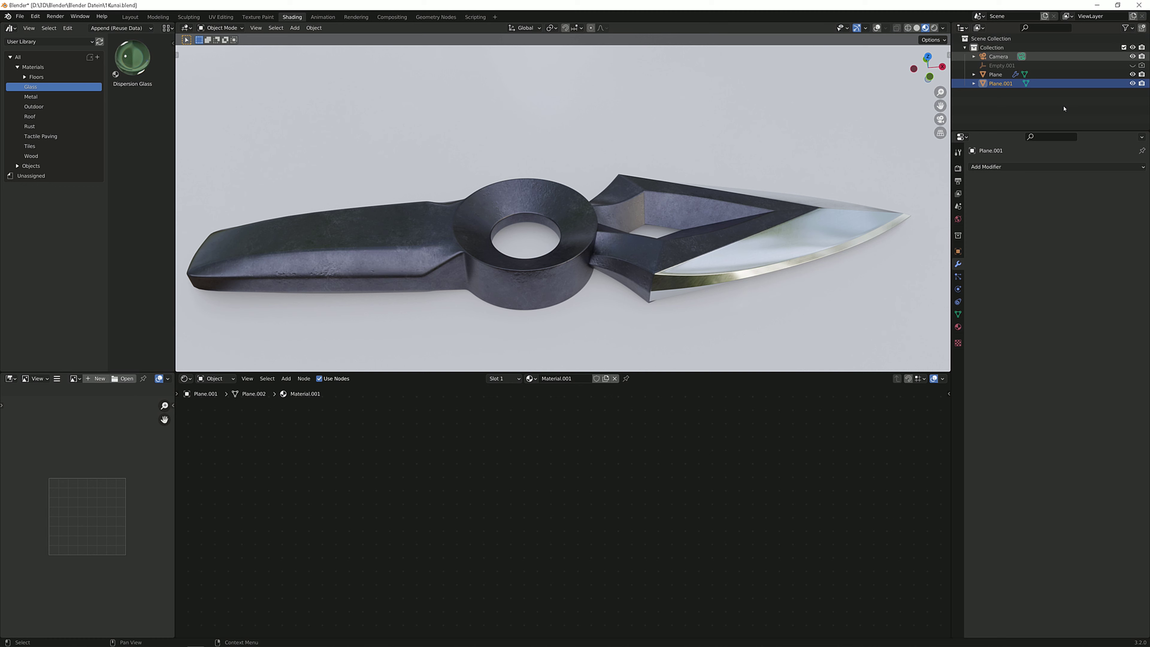
{"action": "scroll", "coordinate": [581, 282], "scroll_direction": "down", "scroll_amount": 2}
{"action": "scroll", "coordinate": [581, 282], "scroll_direction": "down", "scroll_amount": 1}
{"action": "middle_click_drag", "start_coordinate": [577, 272], "coordinate": [608, 249]}
{"action": "key", "text": "KP_0"}
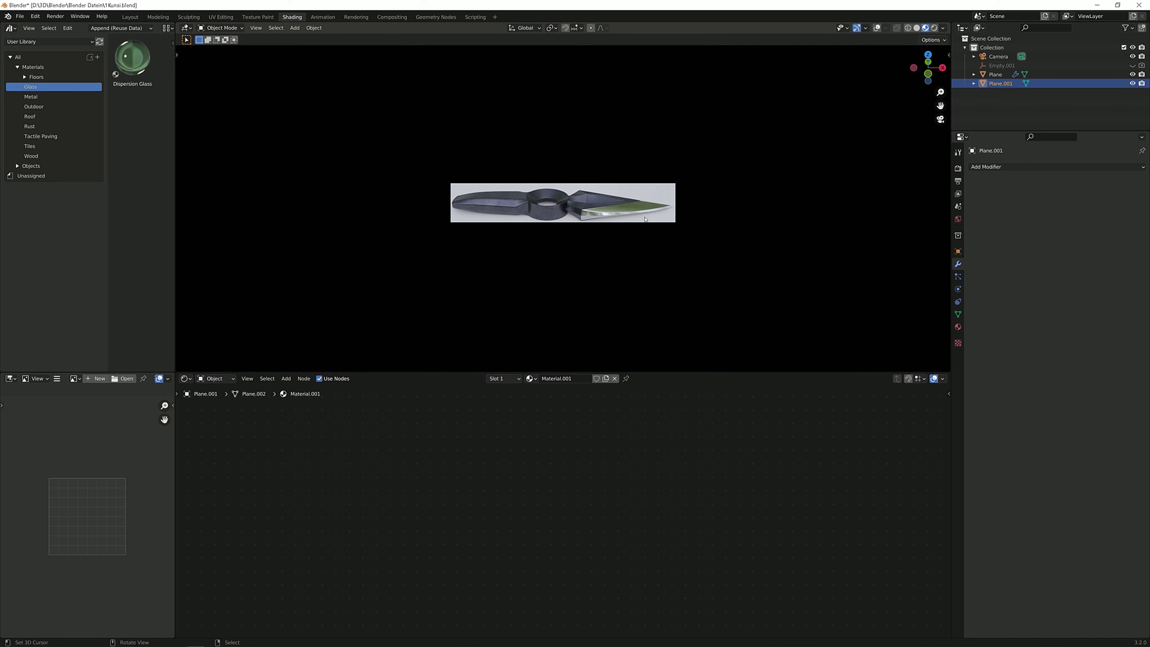
{"action": "left_click", "coordinate": [958, 327]}
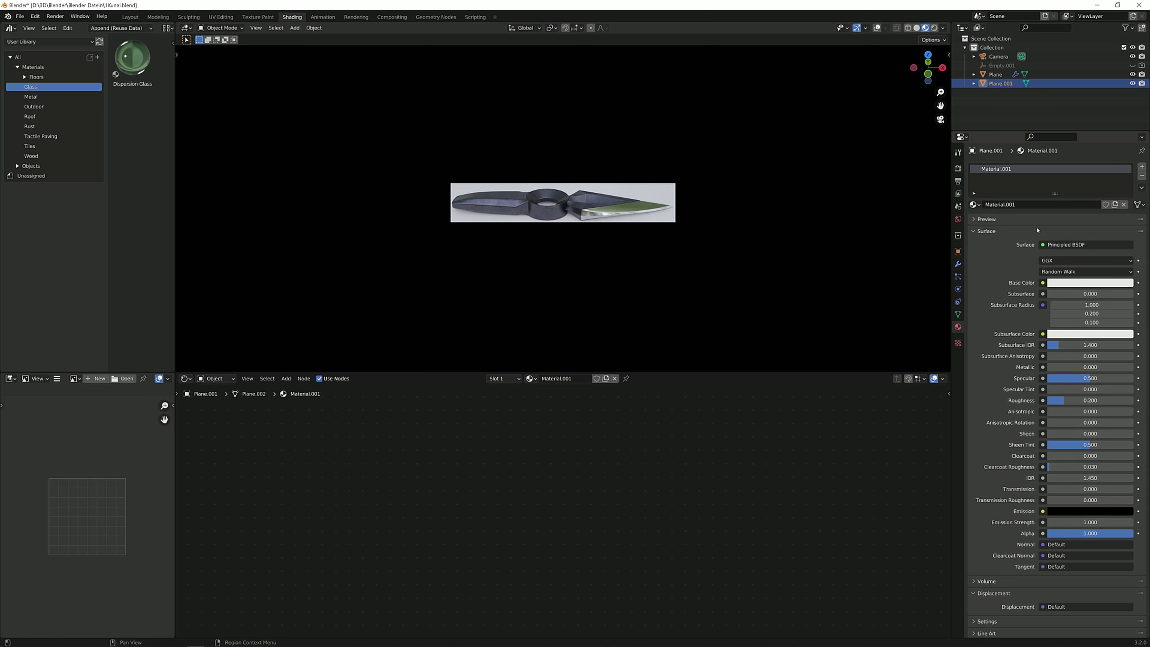
{"action": "left_click", "coordinate": [1140, 176]}
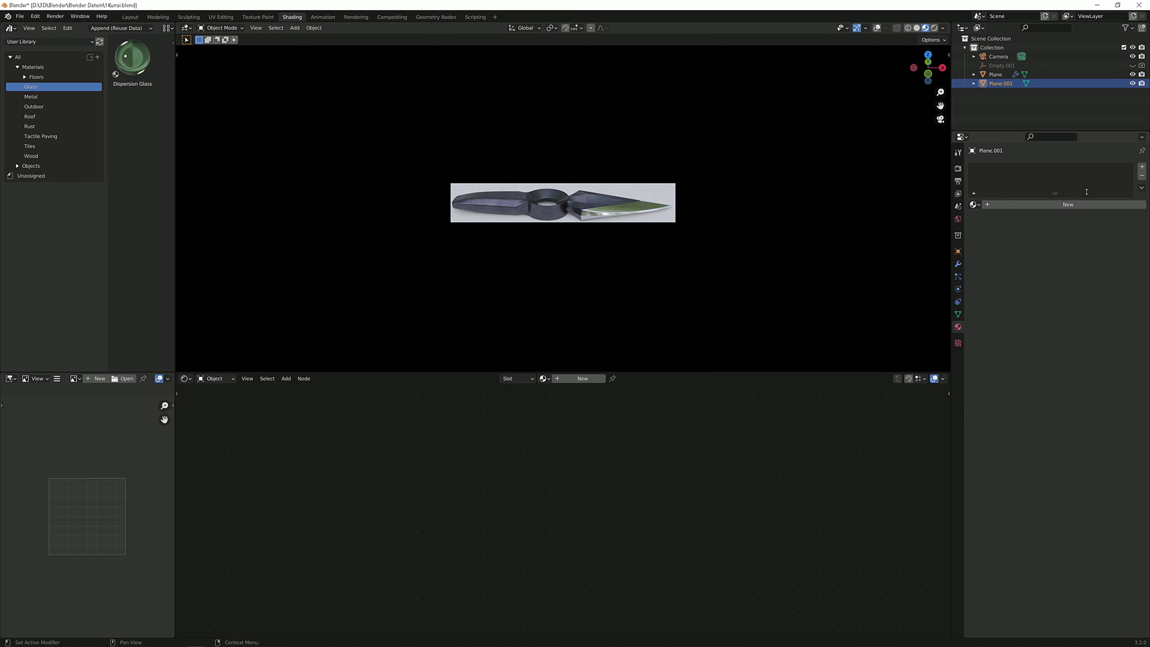
Turn on viewport overlays and replace the kunai's material with a new one using a Glass BSDF surface
{"action": "left_click", "coordinate": [877, 28]}
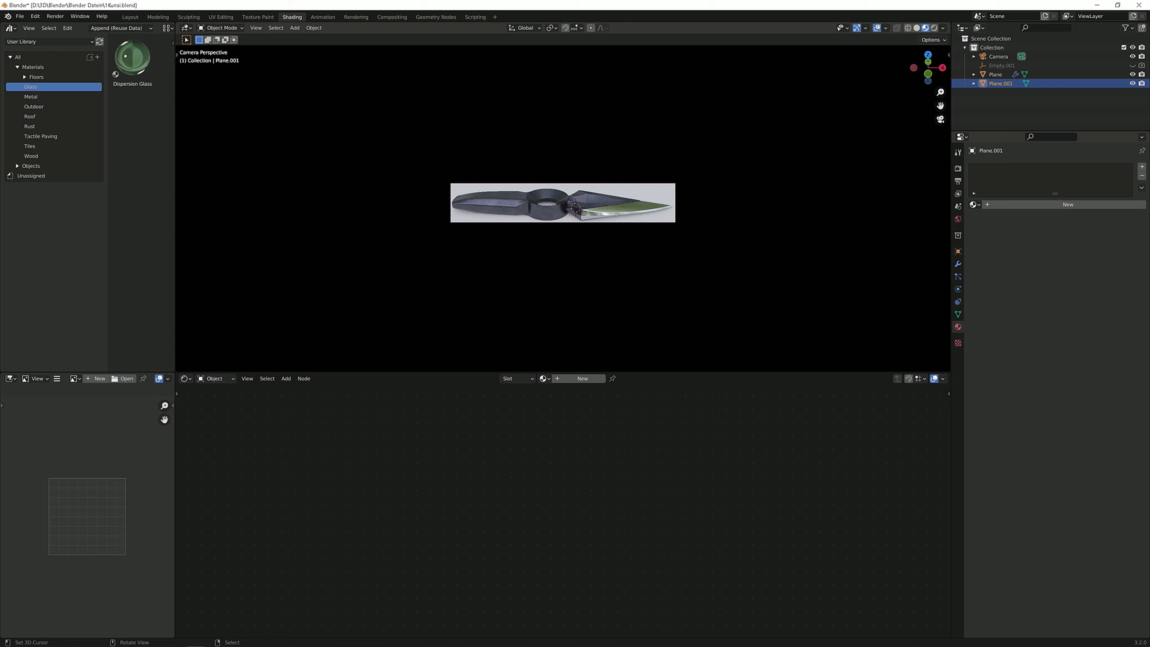
{"action": "left_click", "coordinate": [600, 174]}
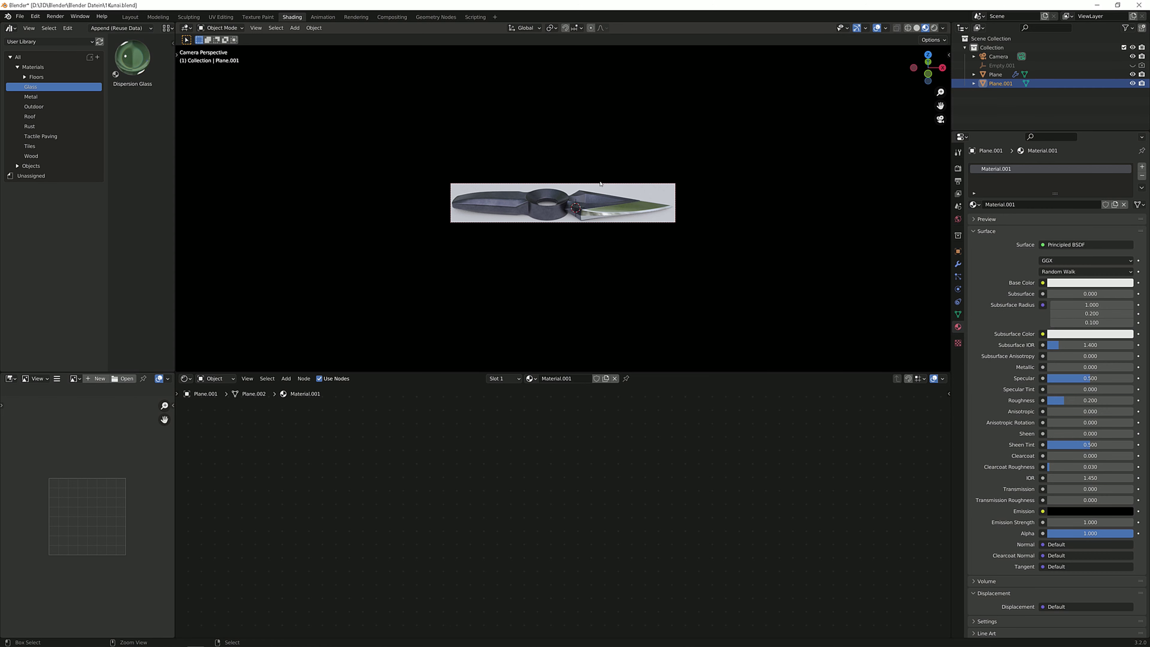
{"action": "left_click", "coordinate": [1141, 175]}
{"action": "left_click", "coordinate": [1095, 206]}
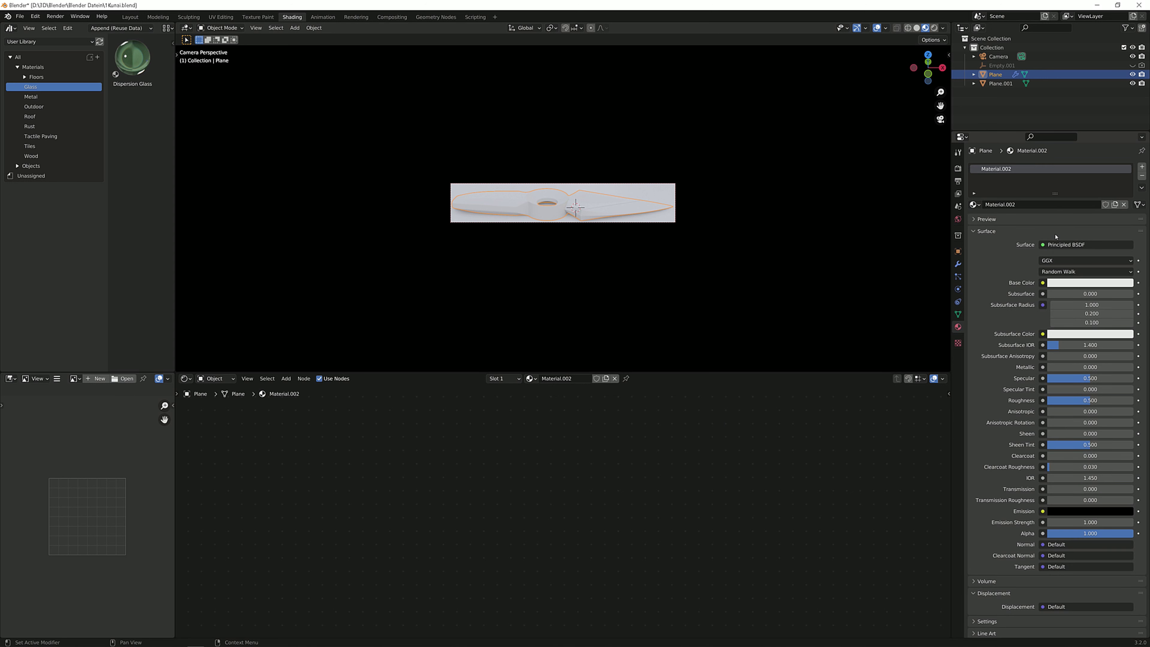
{"action": "left_click", "coordinate": [1058, 244]}
{"action": "key", "text": "g"}
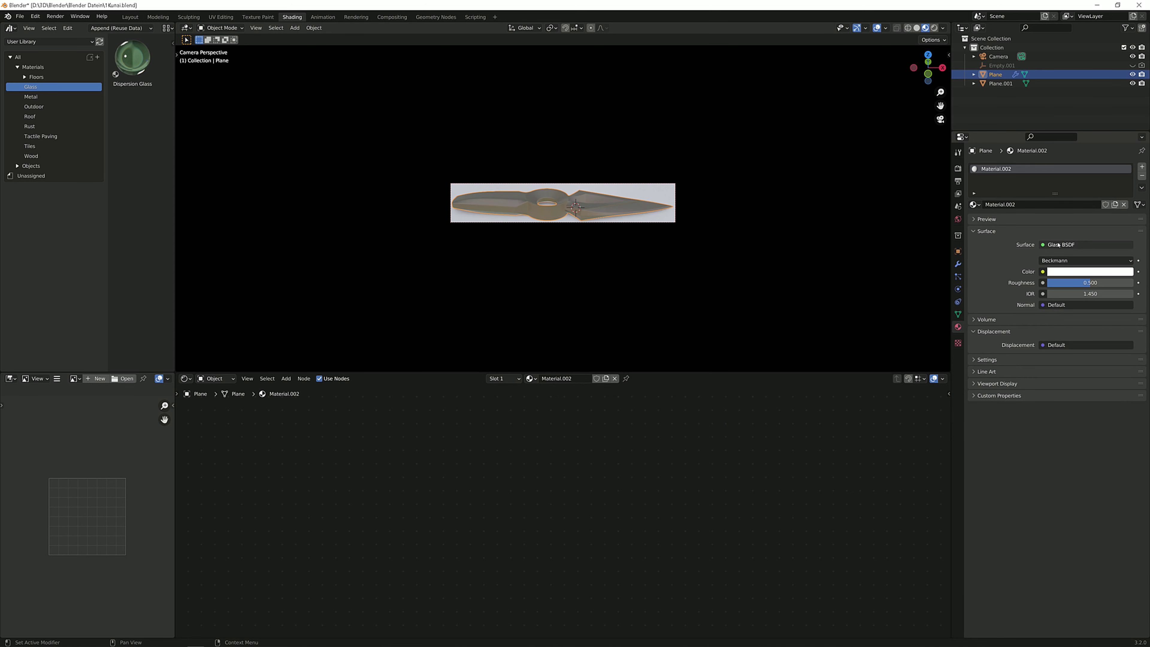
Set the glass material's roughness to 0.01
{"action": "left_click", "coordinate": [1072, 283]}
{"action": "type", "text": ".0"}
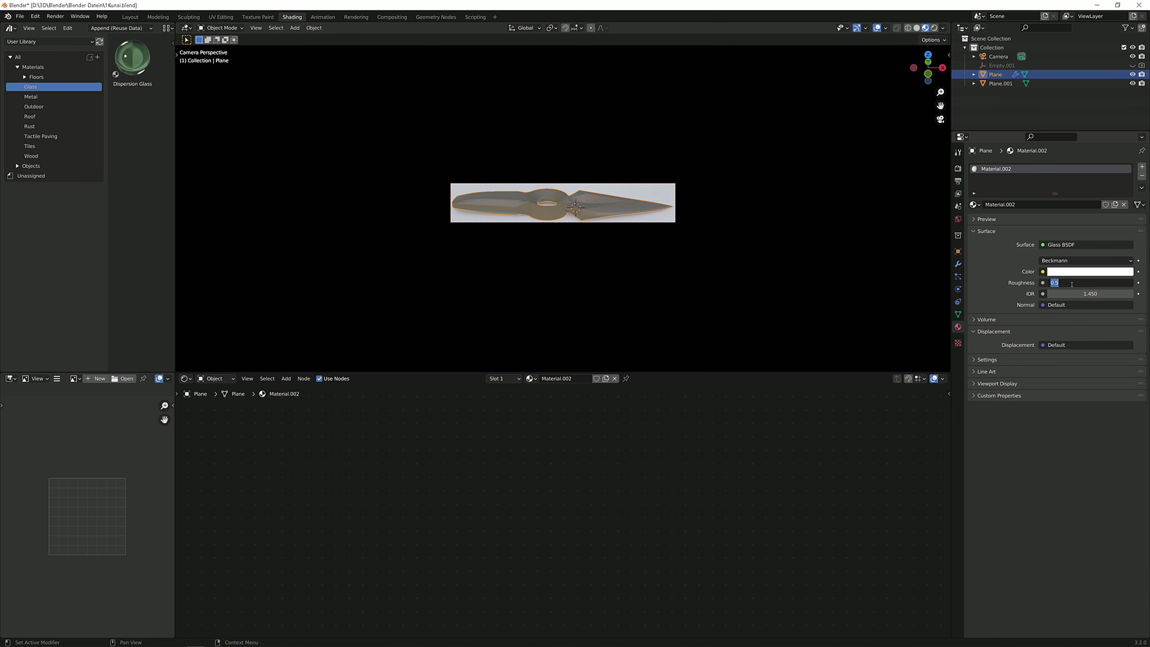
{"action": "type", "text": "1"}
{"action": "key", "text": "Return"}
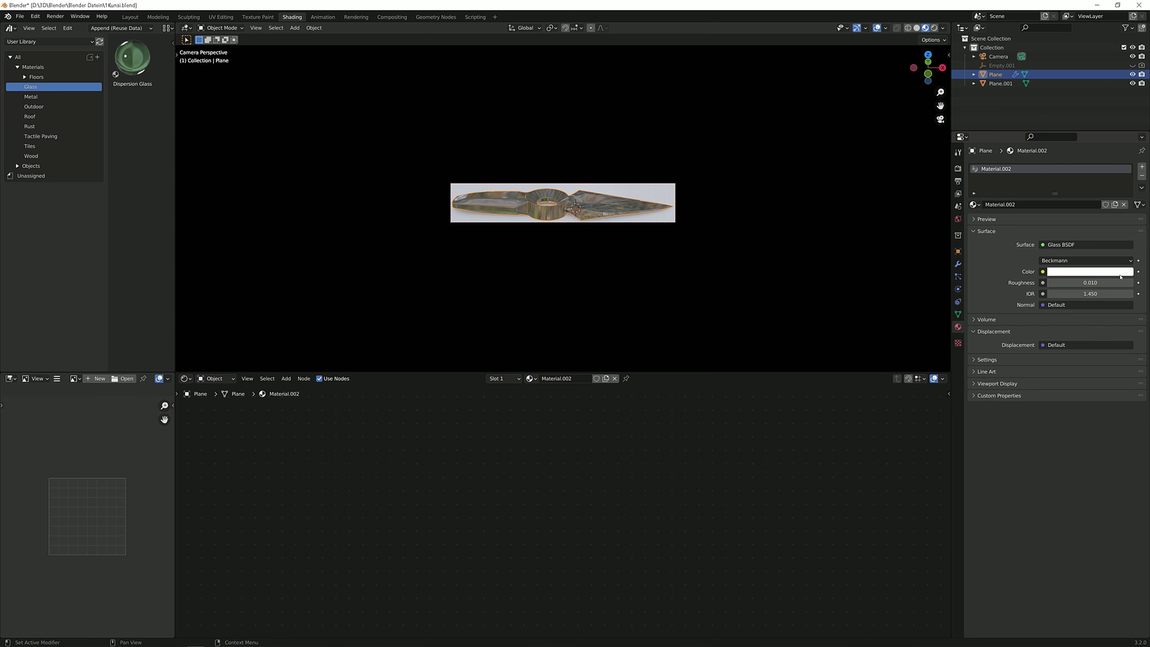
{"action": "left_click", "coordinate": [1101, 271]}
Preview the glass kunai in rendered viewport shading with the overlays hidden
{"action": "scroll", "coordinate": [812, 221], "scroll_direction": "up", "scroll_amount": 6}
{"action": "scroll", "coordinate": [583, 231], "scroll_direction": "down", "scroll_amount": 3}
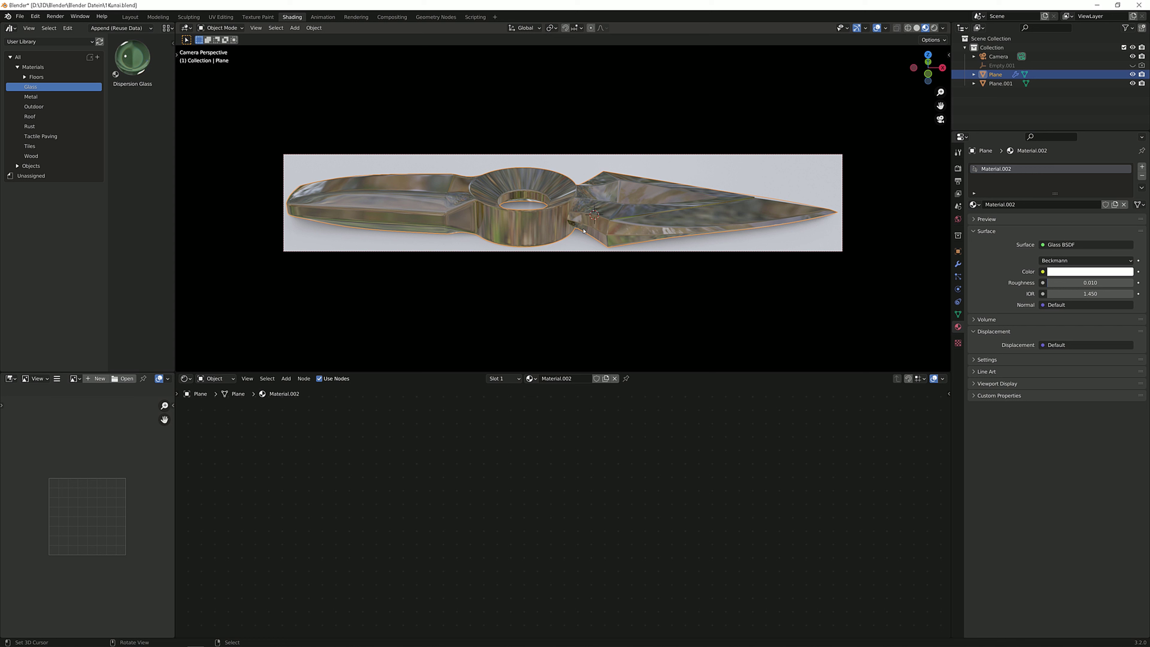
{"action": "left_click", "coordinate": [934, 28]}
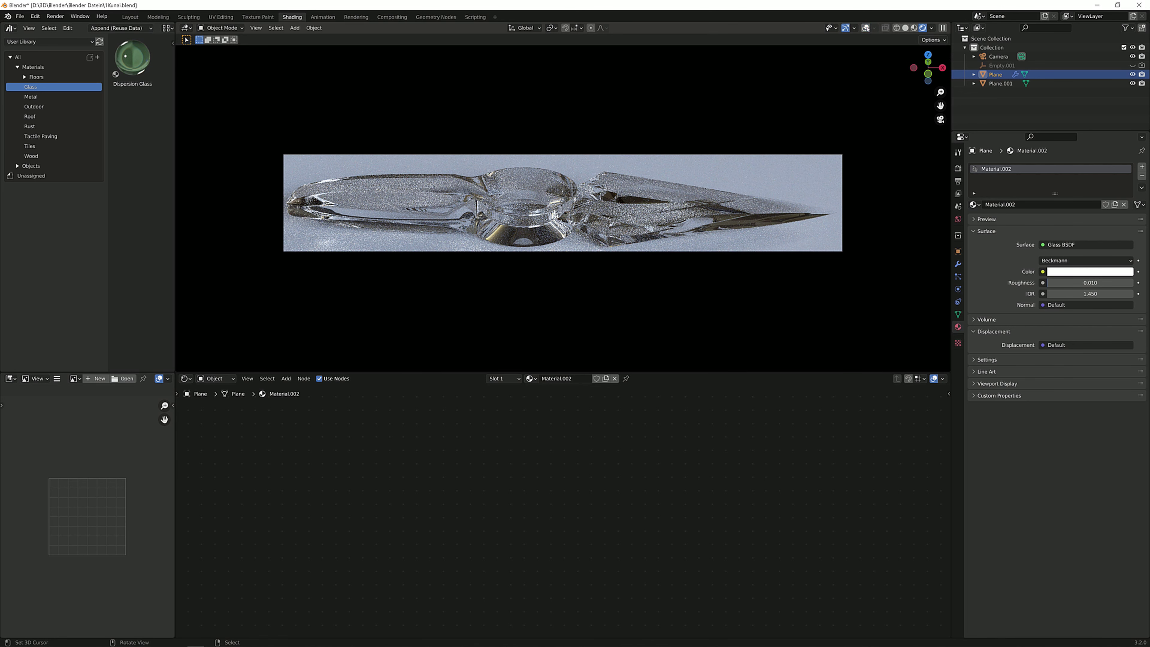
{"action": "left_click", "coordinate": [866, 28]}
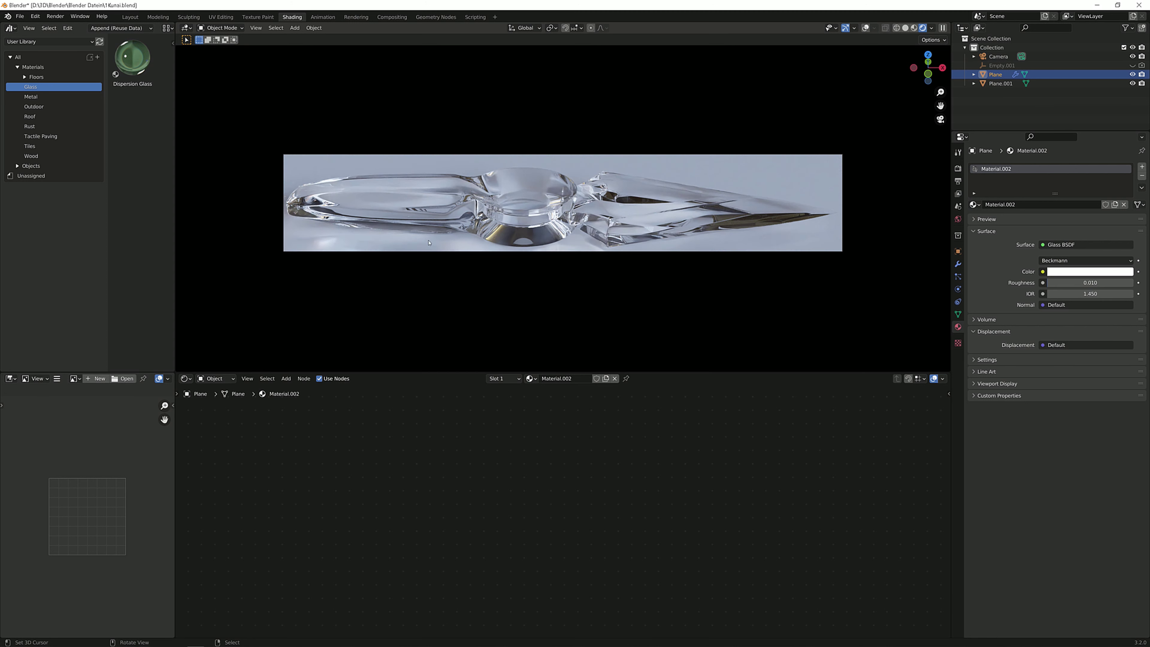
Apply the Default light paths preset in the Cycles render settings
{"action": "left_click", "coordinate": [957, 168]}
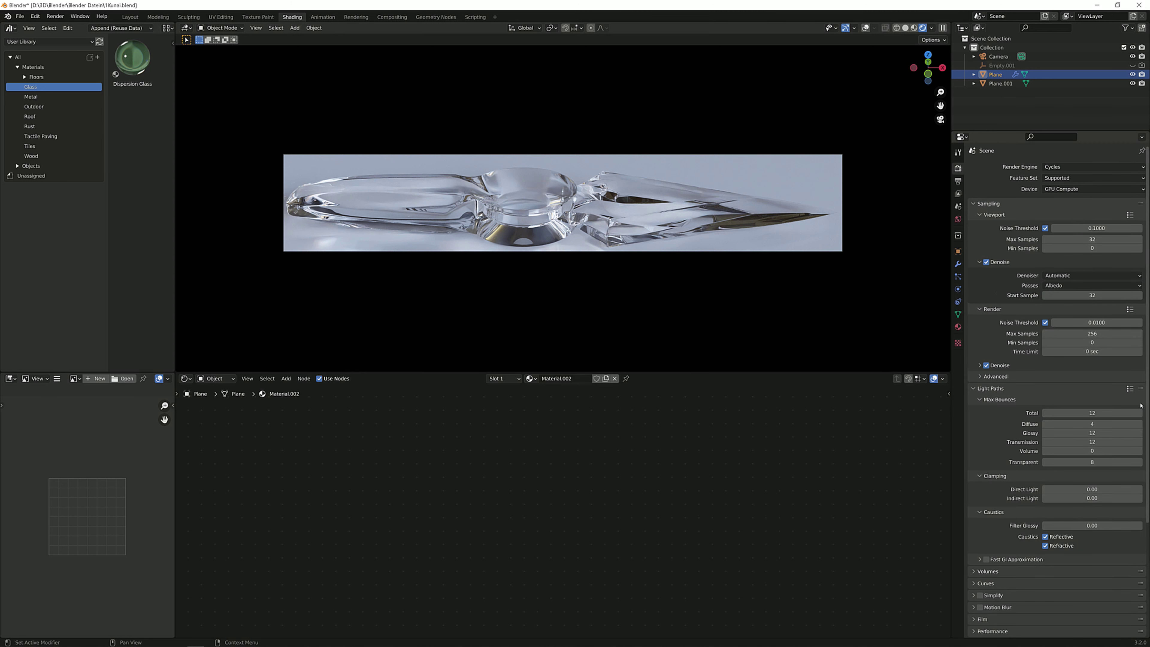
{"action": "left_click", "coordinate": [1130, 388]}
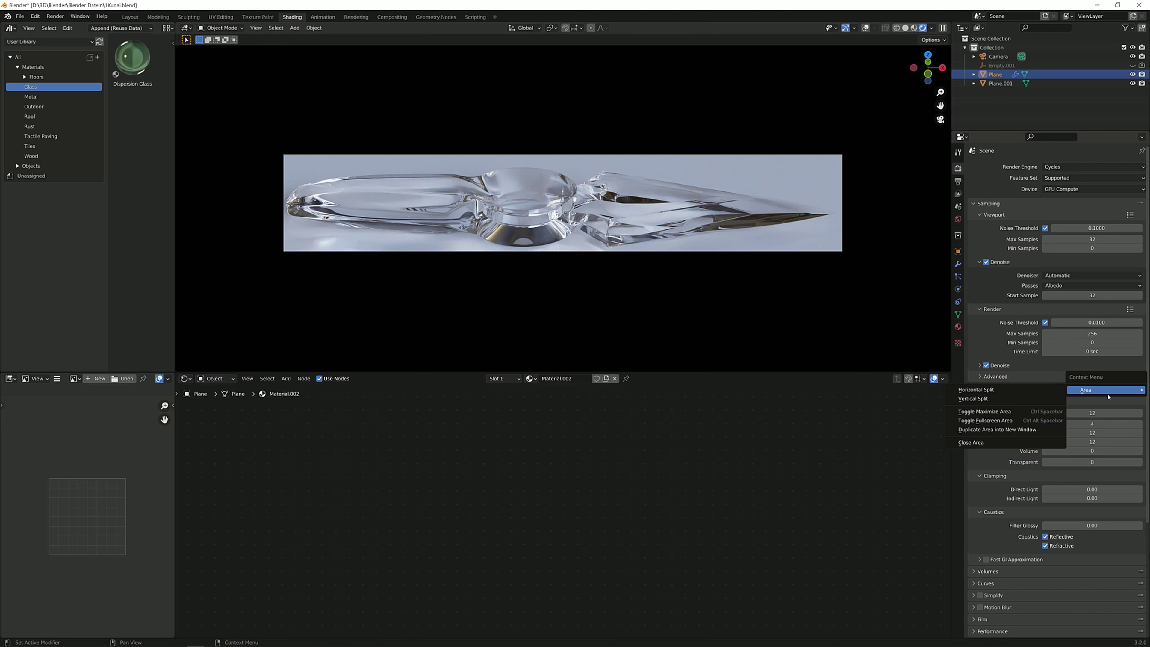
{"action": "left_click", "coordinate": [1130, 388]}
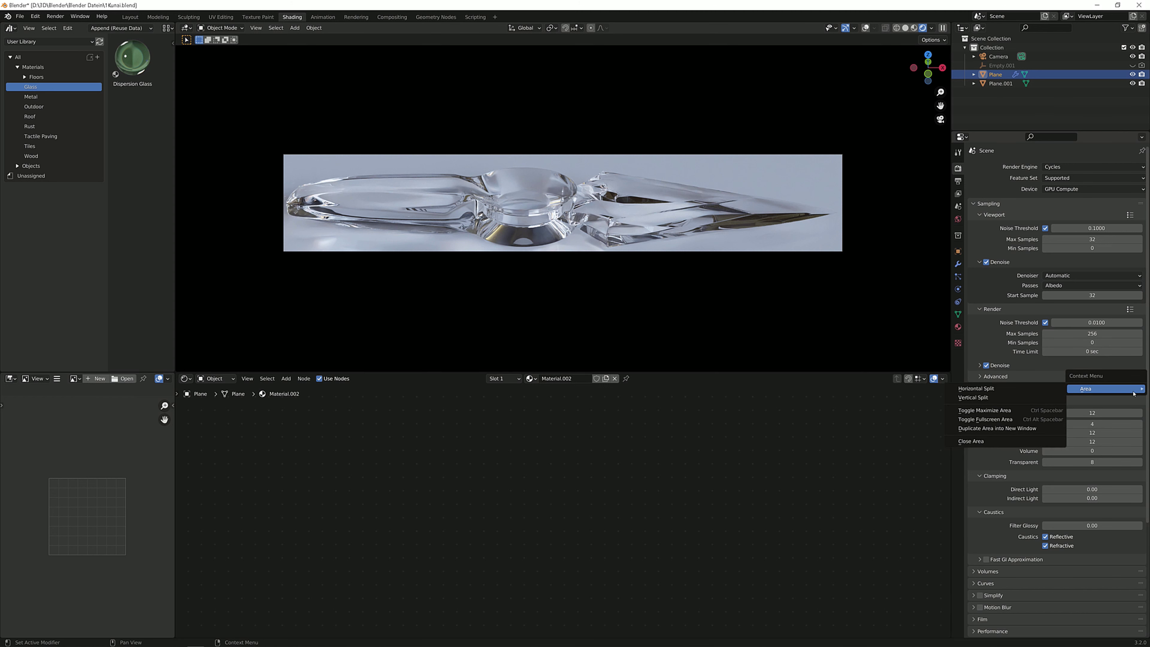
{"action": "left_click", "coordinate": [1130, 389]}
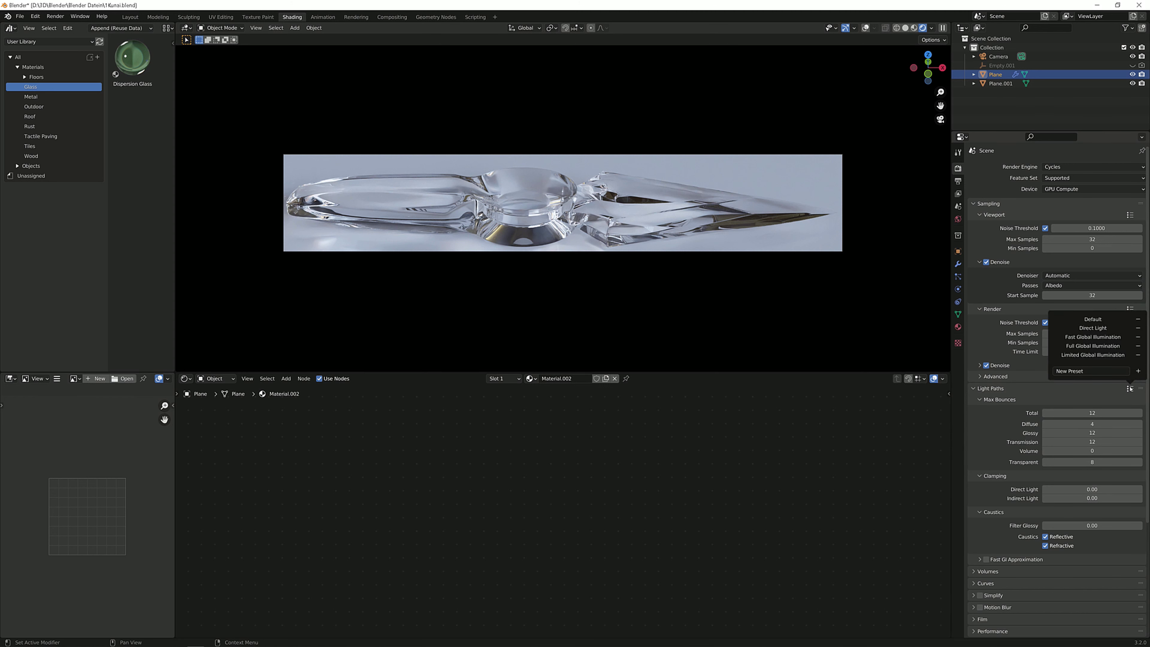
{"action": "left_click", "coordinate": [1107, 320]}
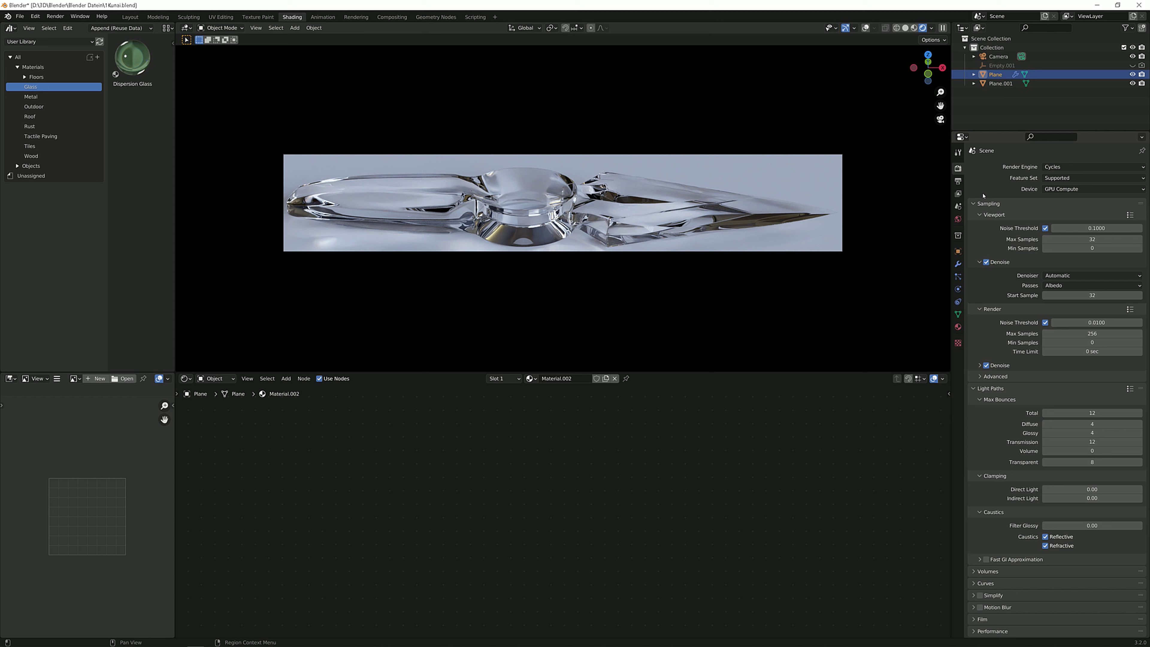
Set the output resolution scale to 100%
{"action": "left_click", "coordinate": [958, 181]}
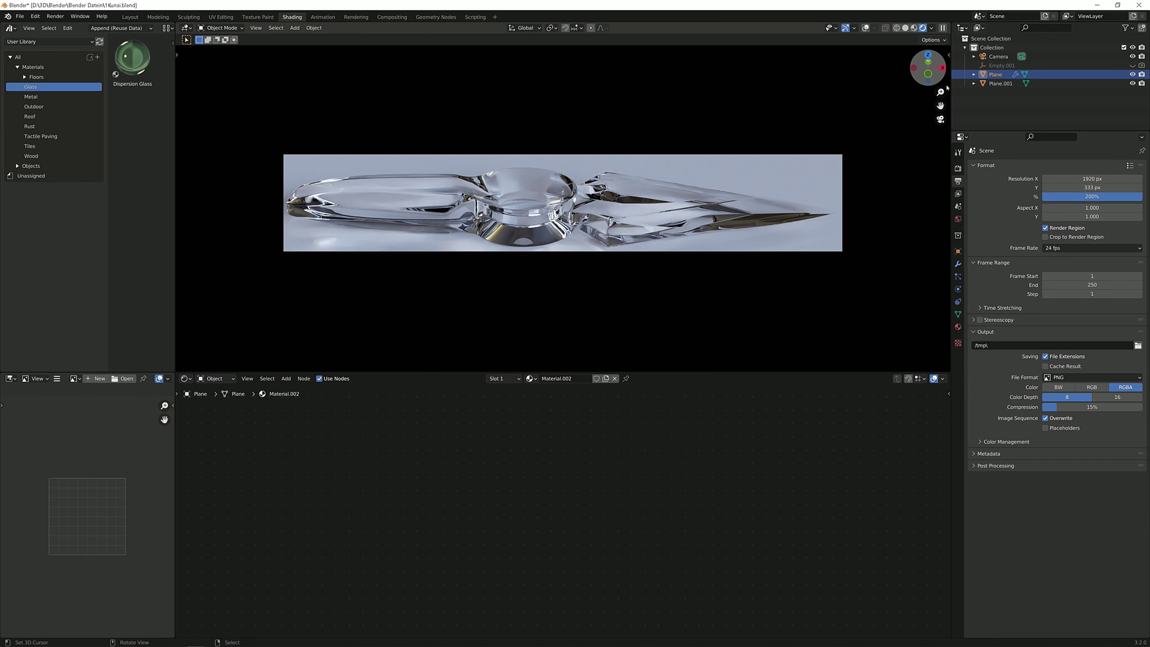
{"action": "left_click", "coordinate": [1088, 199]}
{"action": "type", "text": "100"}
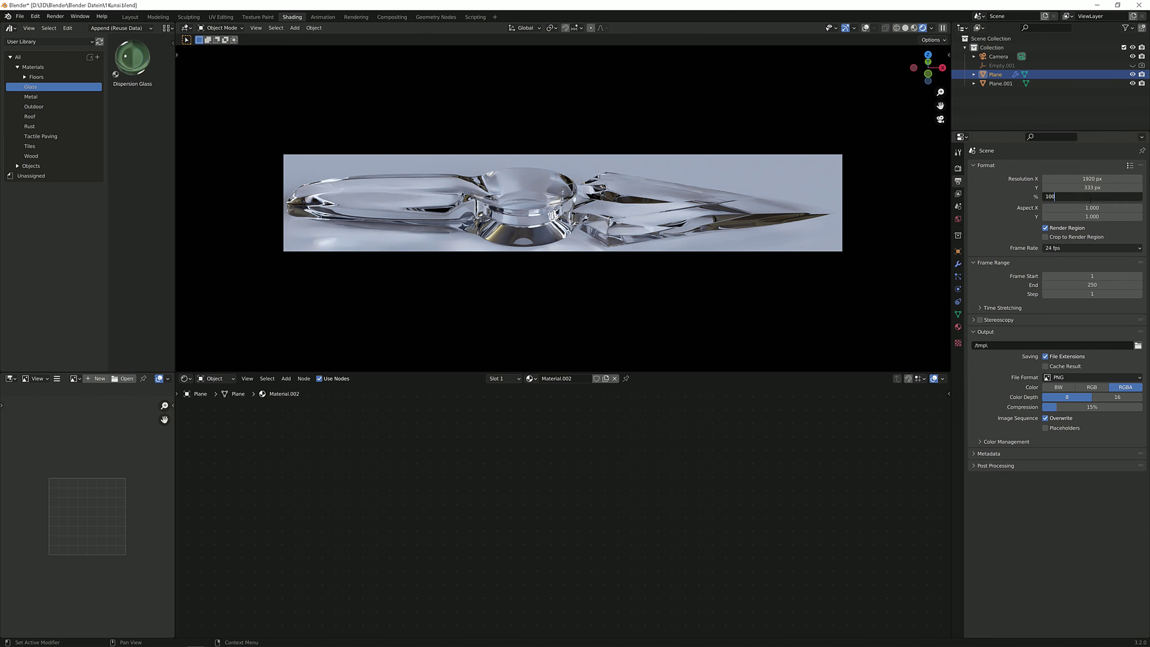
{"action": "key", "text": "Return"}
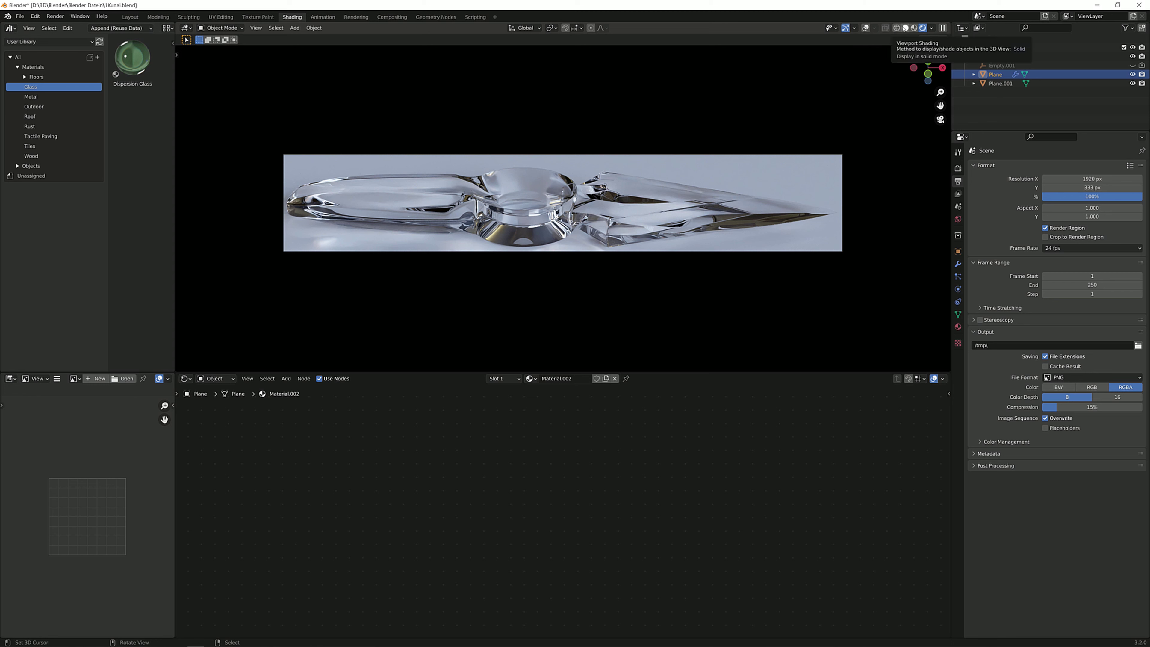
Switch the viewport to solid shading, render the image, inspect it in a maximized render window and close that window
{"action": "left_click", "coordinate": [905, 27]}
{"action": "key", "text": "F12"}
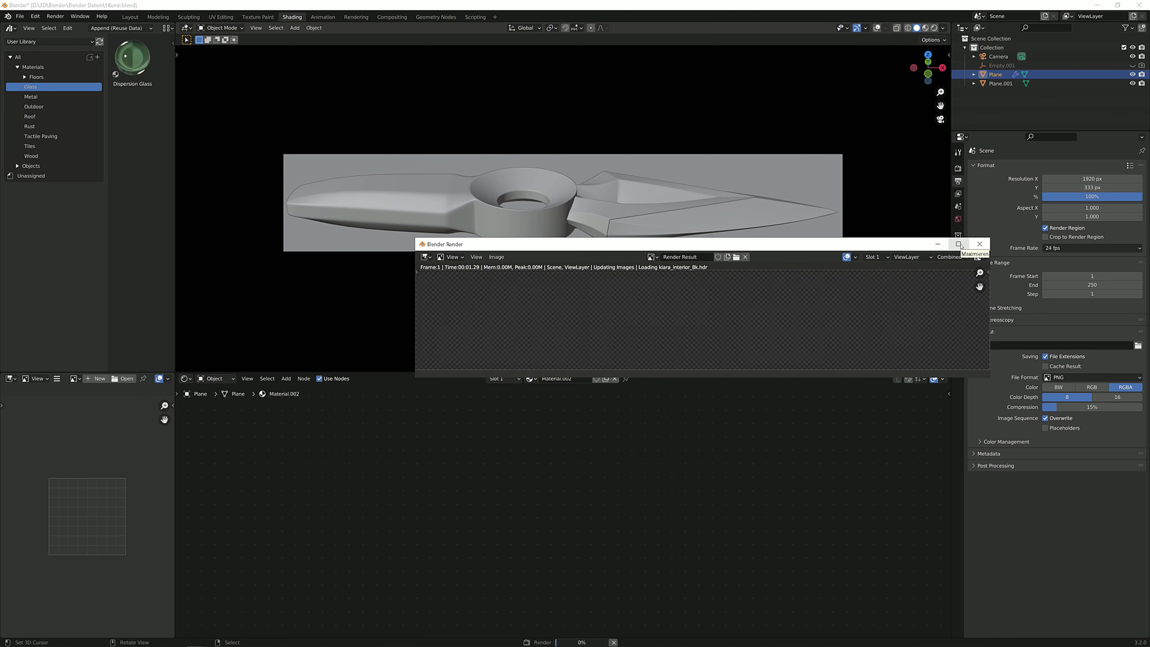
{"action": "left_click", "coordinate": [960, 249]}
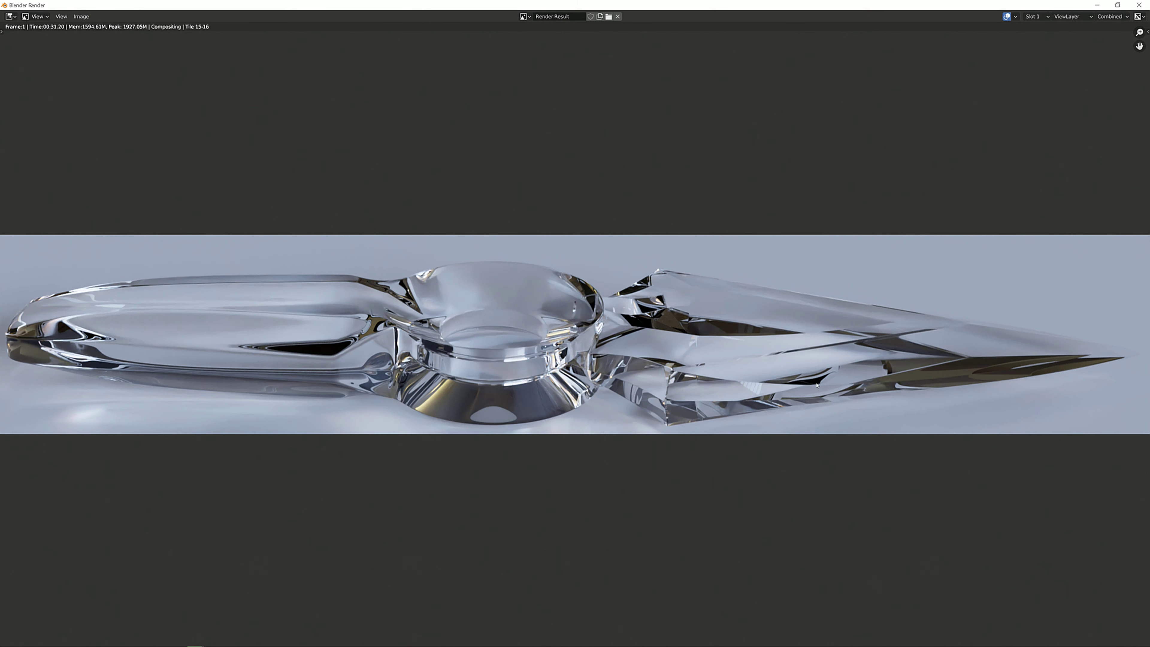
{"action": "middle_click_drag", "start_coordinate": [514, 384], "coordinate": [523, 375]}
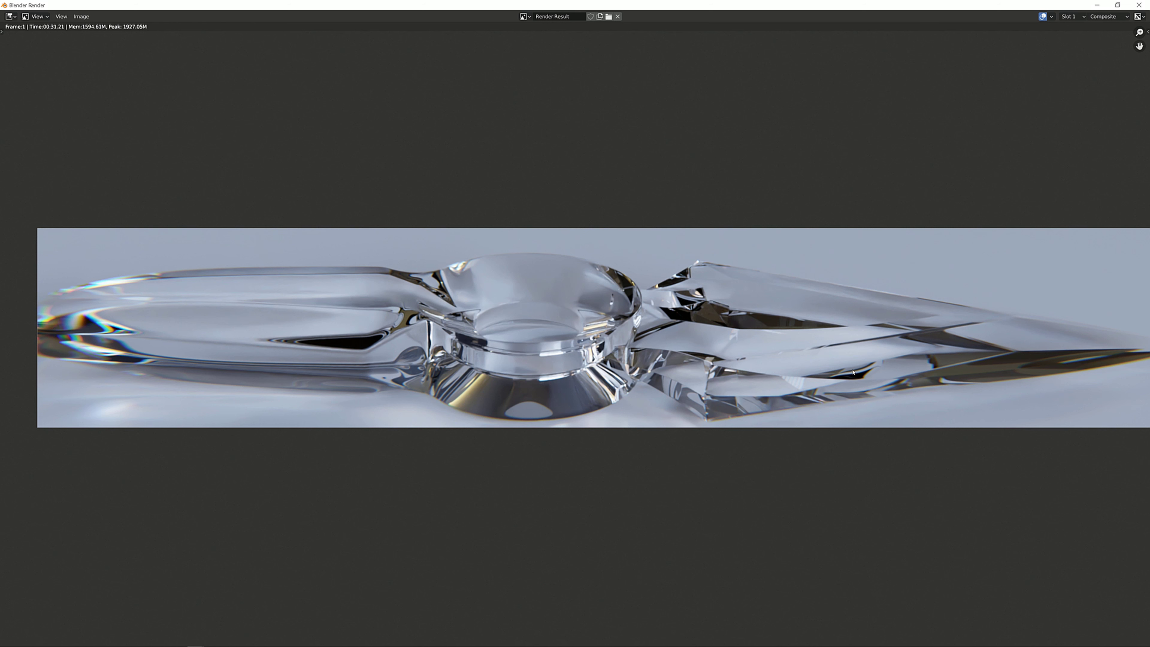
{"action": "key", "text": "Escape"}
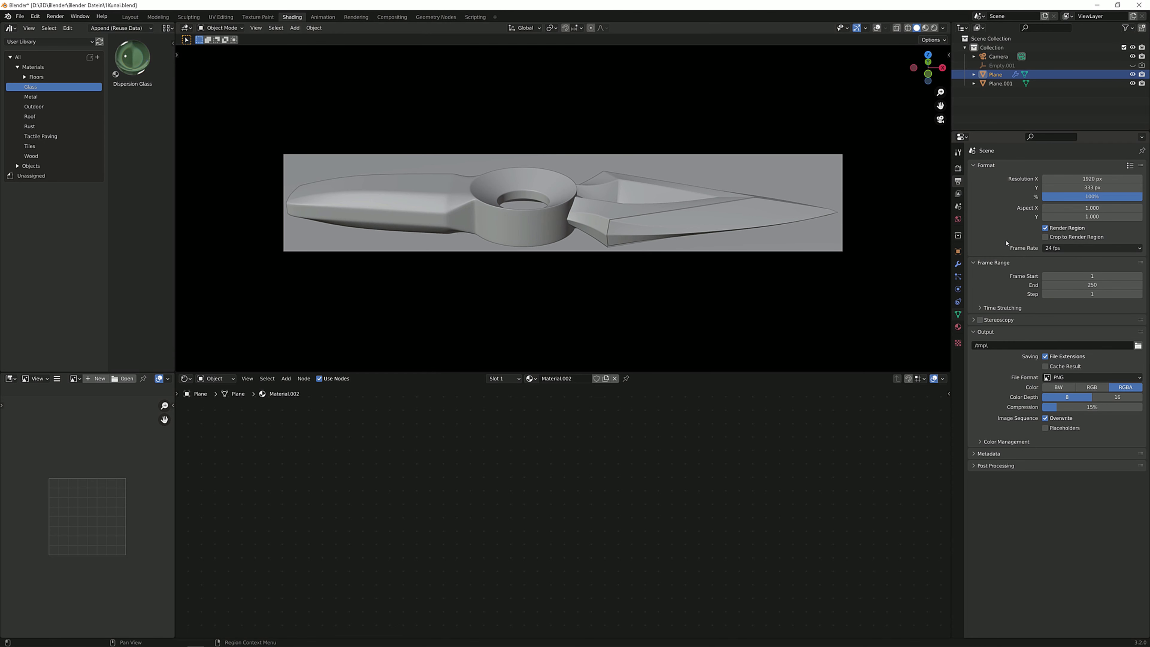
Set the maximum glossy bounces to 12 in the light paths settings
{"action": "left_click", "coordinate": [958, 168]}
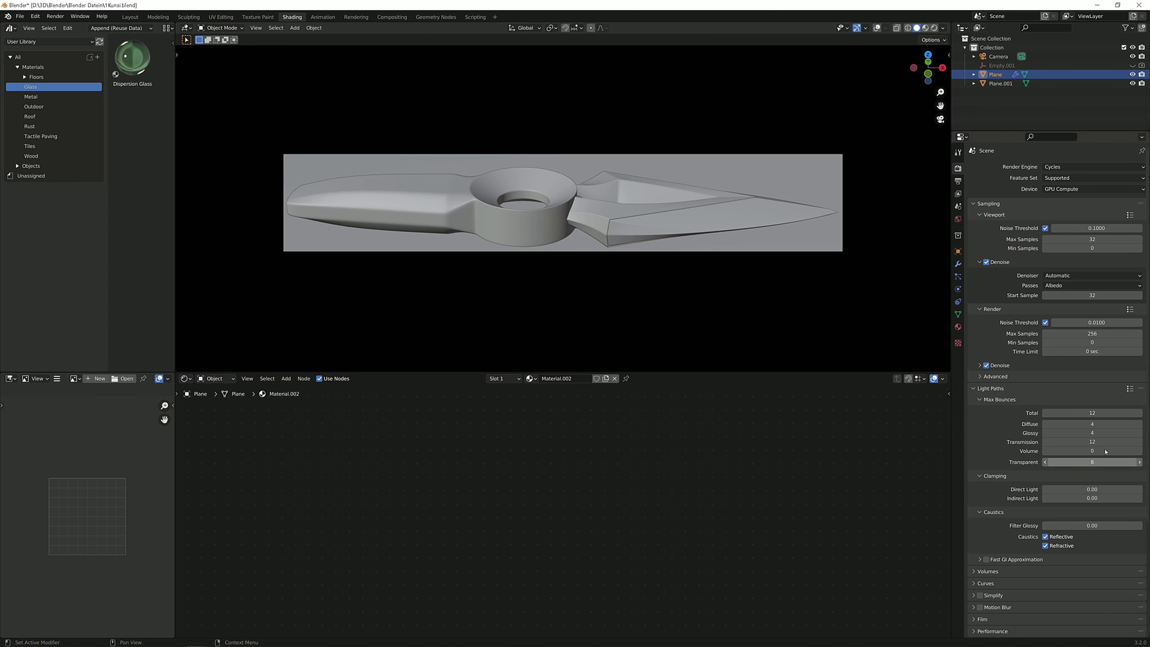
{"action": "left_click", "coordinate": [1106, 434]}
{"action": "type", "text": "12"}
{"action": "key", "text": "Return"}
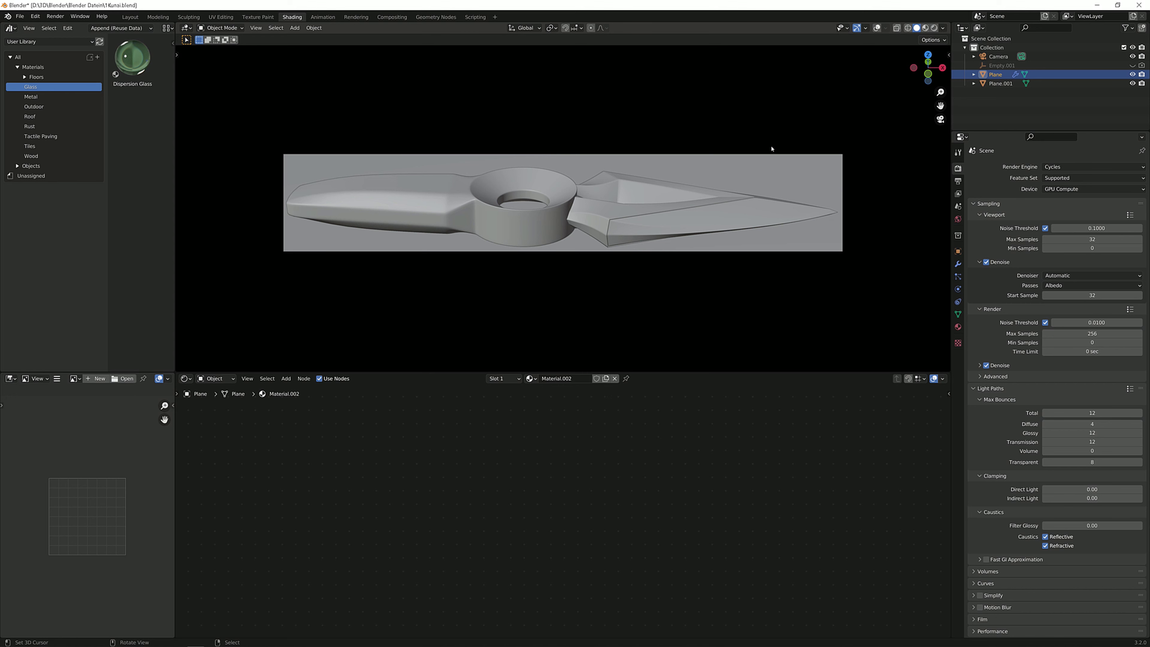
Render the image again into slot 2 and inspect the result up close in a maximized window
{"action": "key", "text": "F12"}
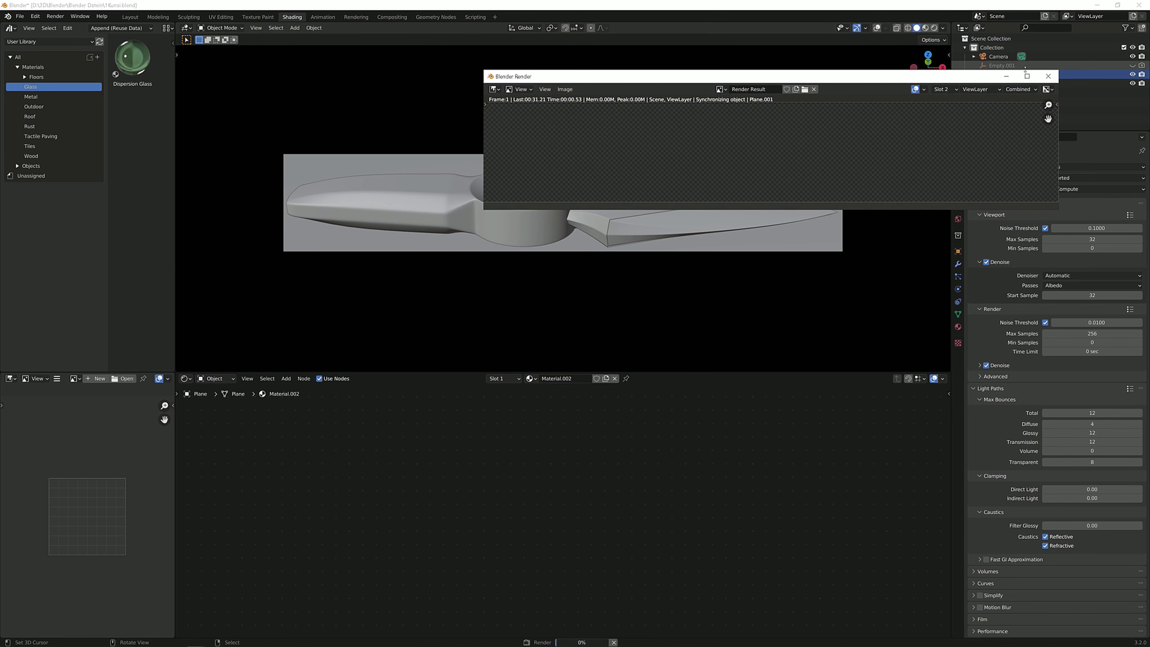
{"action": "left_click", "coordinate": [1027, 75]}
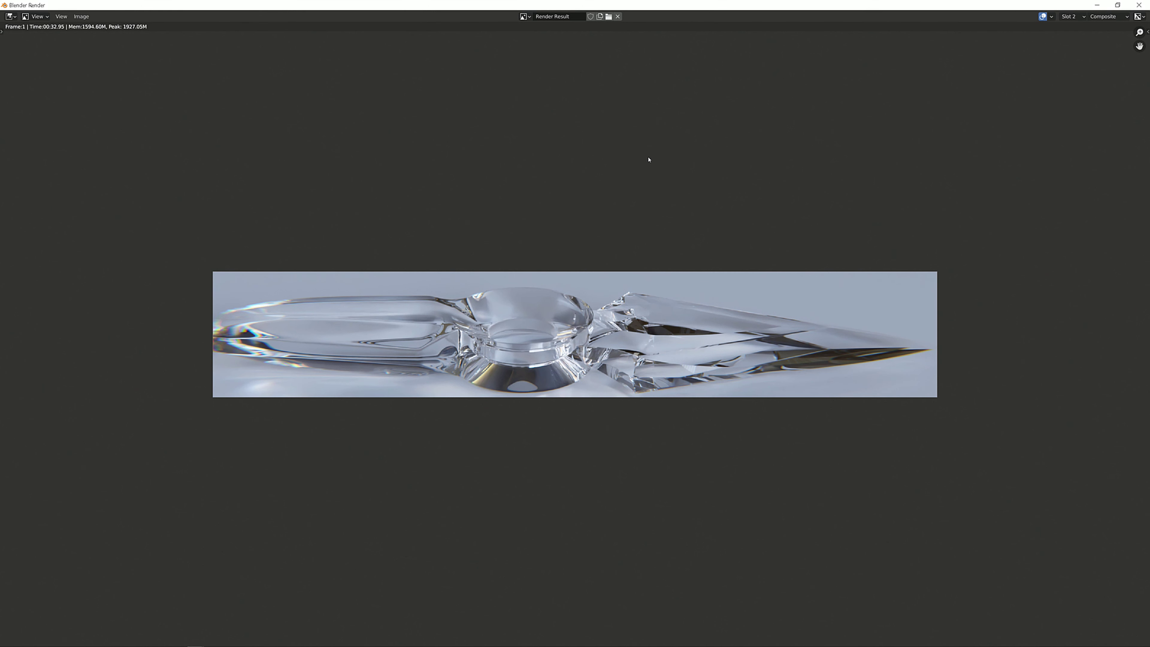
{"action": "scroll", "coordinate": [672, 227], "scroll_direction": "up", "scroll_amount": 1}
{"action": "scroll", "coordinate": [663, 294], "scroll_direction": "up", "scroll_amount": 1}
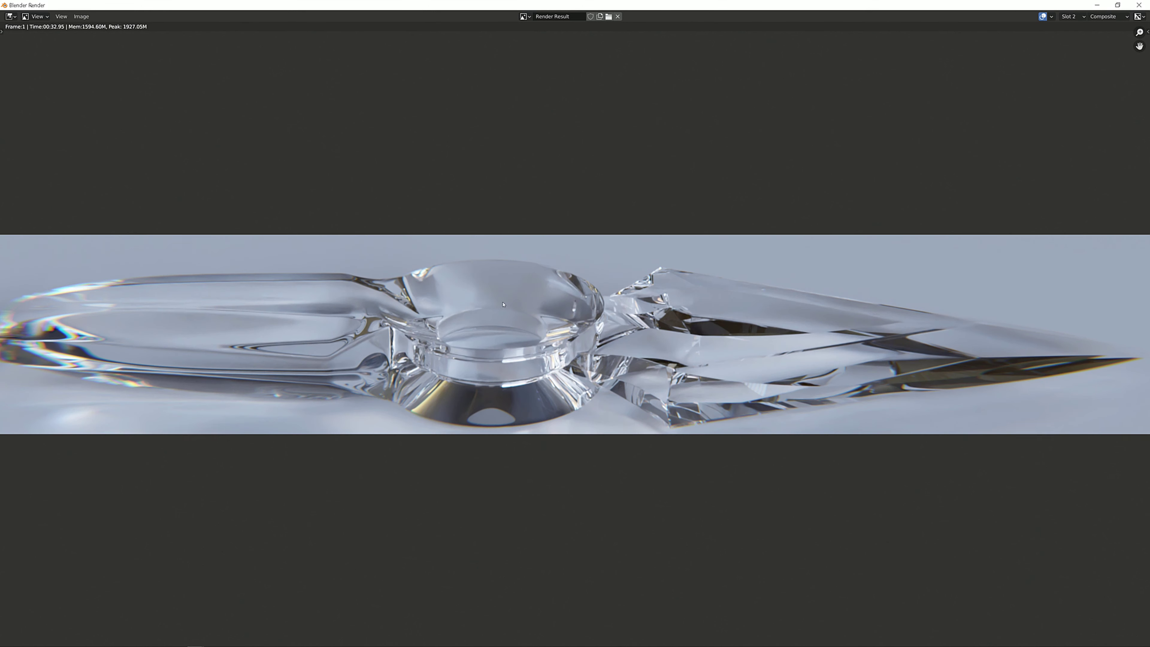
{"action": "scroll", "coordinate": [404, 320], "scroll_direction": "up", "scroll_amount": 1}
Compare the renders in slots 1 and 2, examining the dark areas in the glass handle
{"action": "key", "text": "j"}
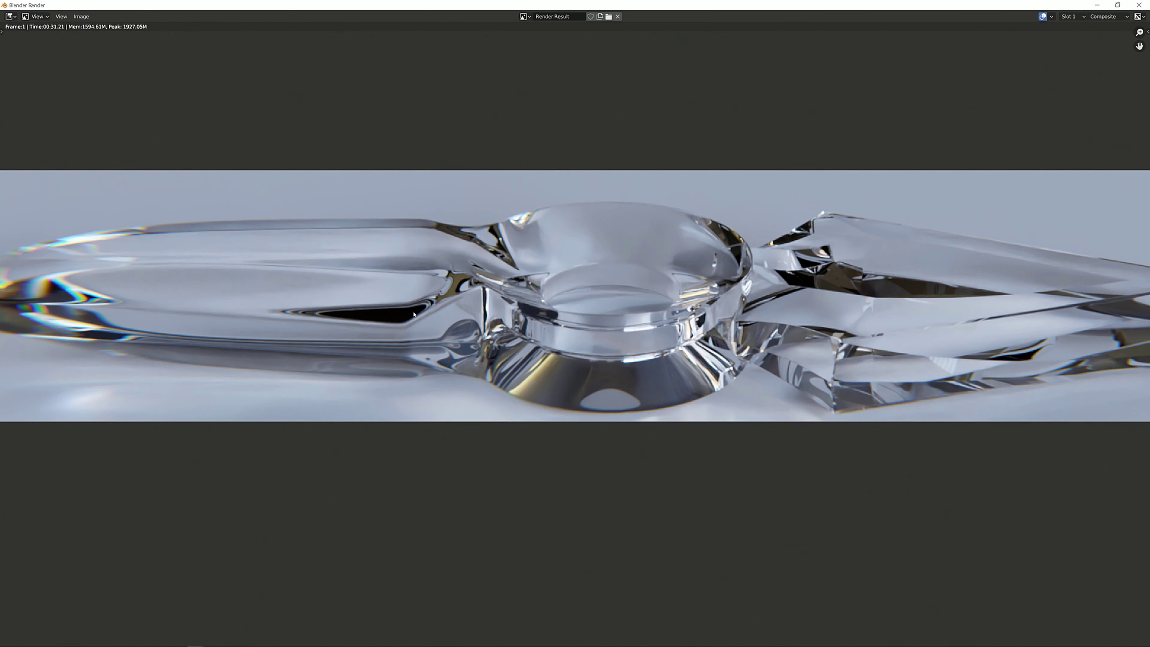
{"action": "key", "text": "j"}
{"action": "key", "text": "j"}
{"action": "scroll", "coordinate": [360, 311], "scroll_direction": "up", "scroll_amount": 1}
{"action": "middle_click_drag", "start_coordinate": [277, 296], "coordinate": [444, 292]}
{"action": "scroll", "coordinate": [444, 293], "scroll_direction": "down", "scroll_amount": 1}
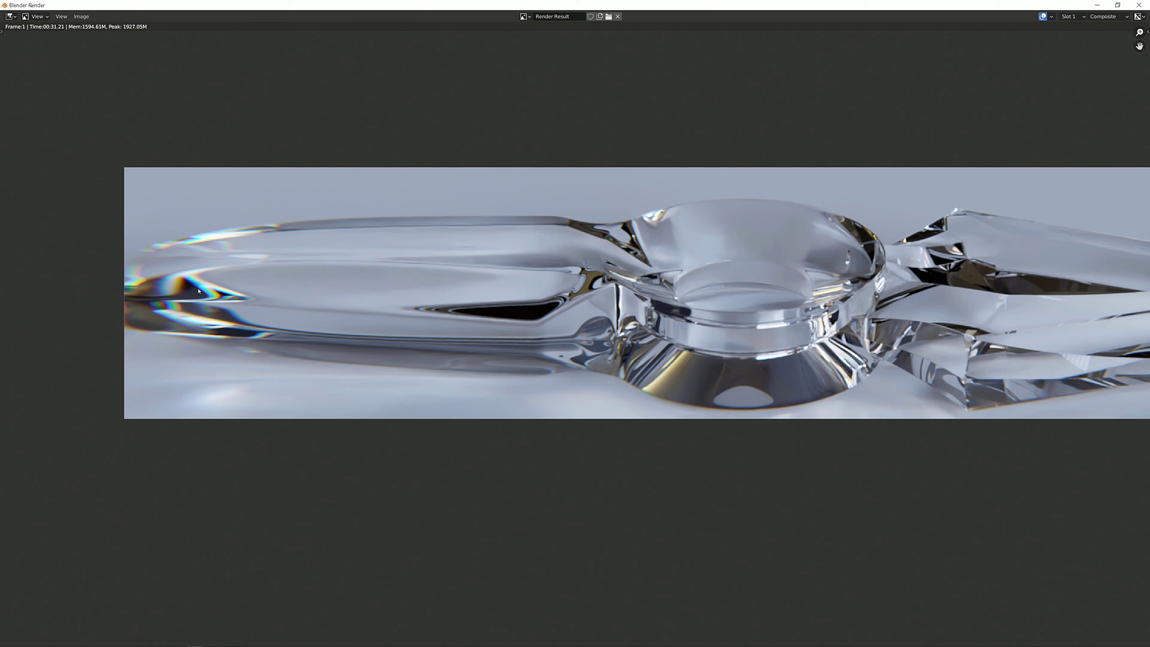
{"action": "key", "text": "j"}
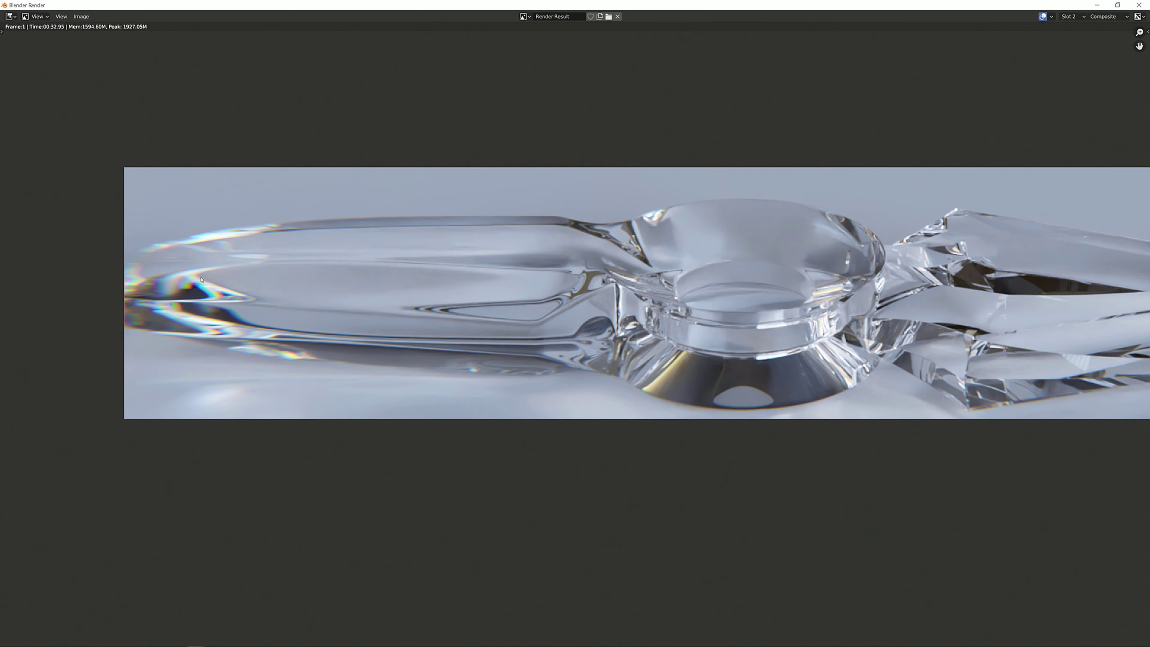
{"action": "key", "text": "j"}
{"action": "left_click", "coordinate": [1121, 14]}
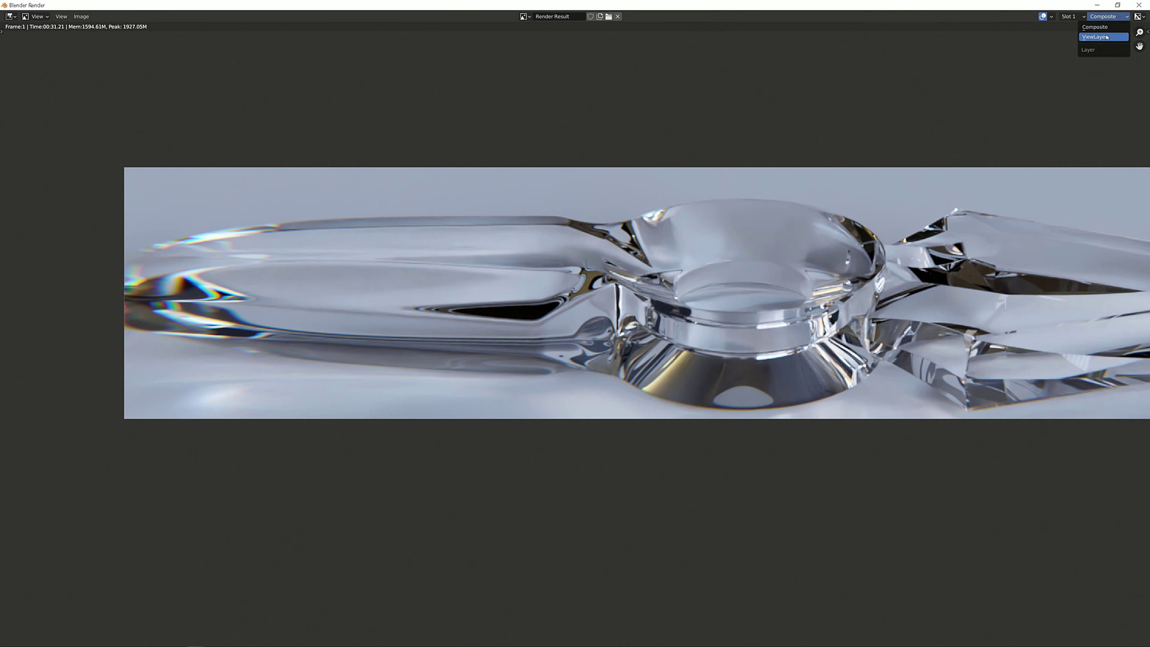
{"action": "left_click", "coordinate": [1107, 19]}
{"action": "left_click", "coordinate": [1103, 19]}
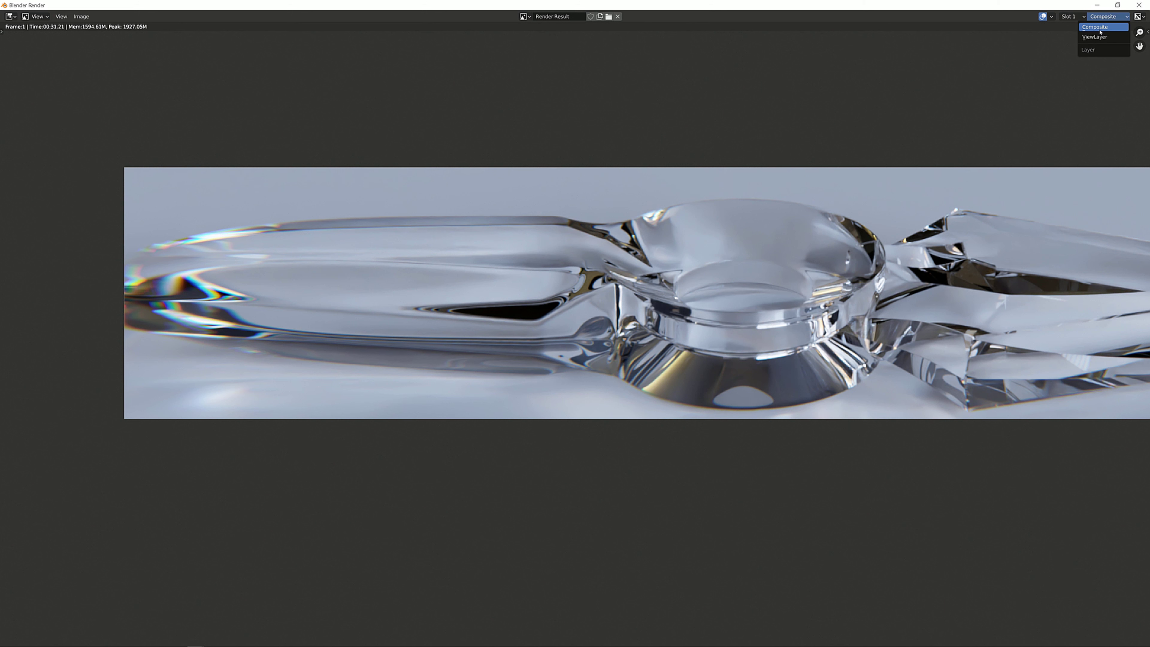
{"action": "left_click", "coordinate": [527, 17]}
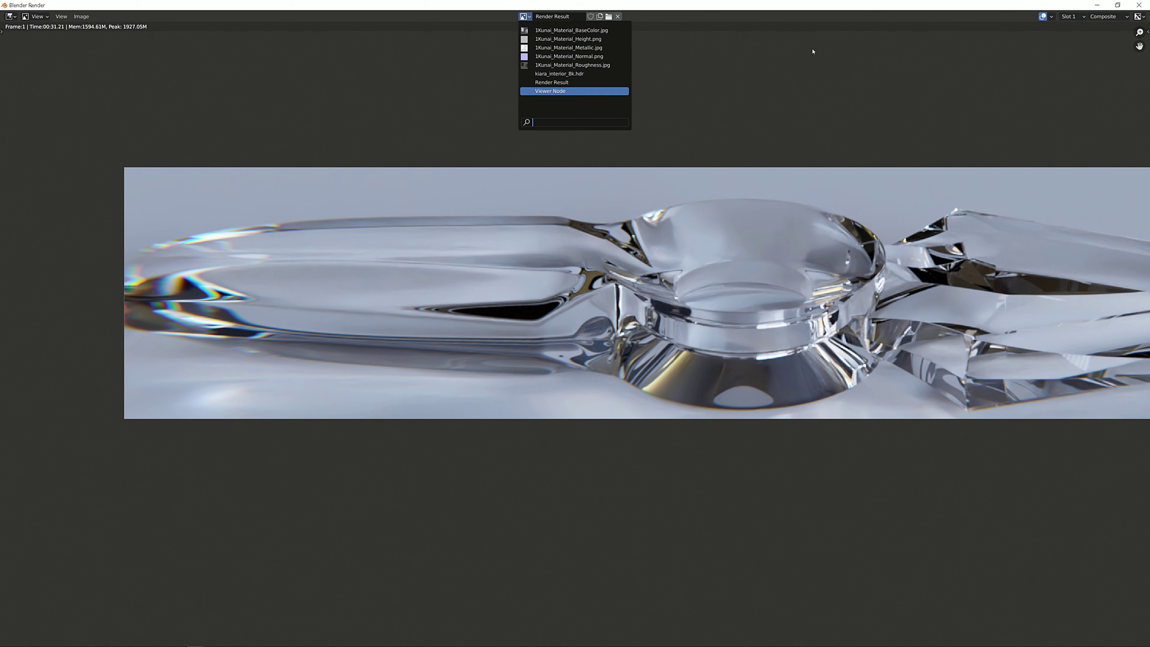
{"action": "left_click", "coordinate": [550, 91]}
{"action": "middle_click_drag", "start_coordinate": [950, 65], "coordinate": [869, 55]}
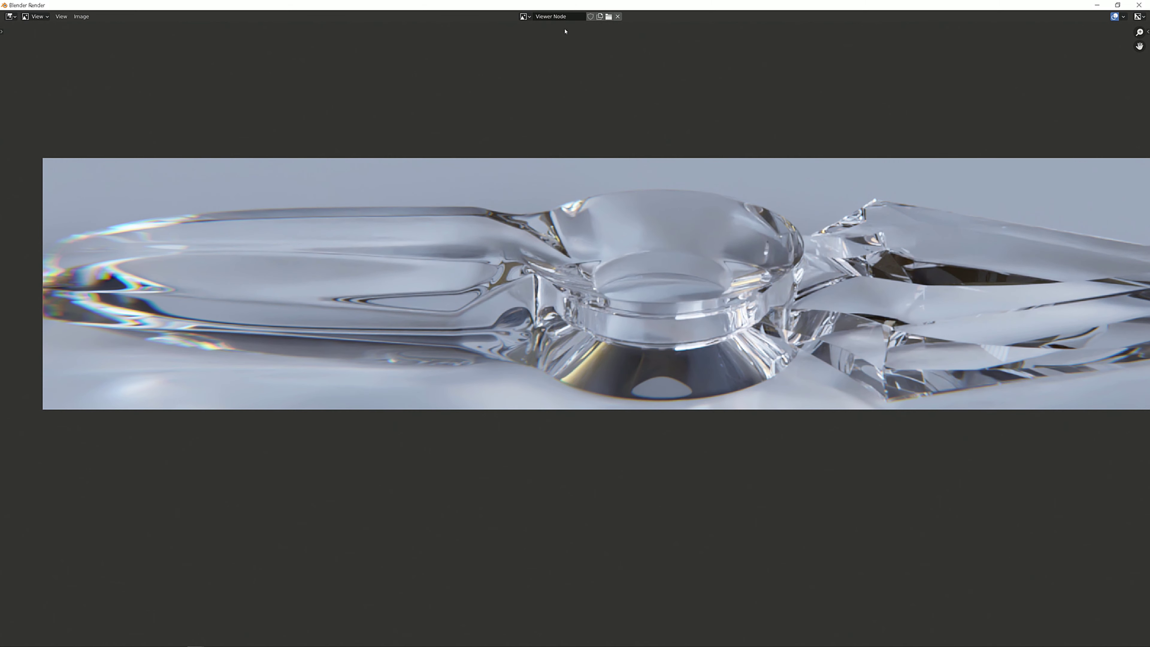
{"action": "left_click", "coordinate": [524, 17]}
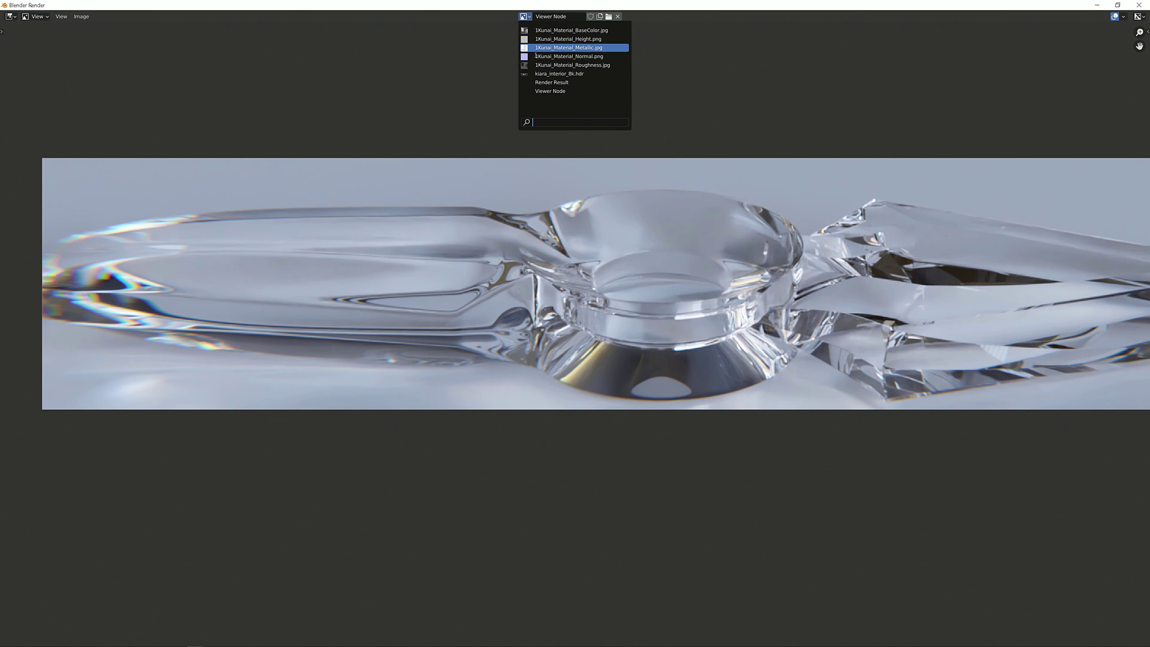
{"action": "left_click", "coordinate": [571, 83]}
Compare the renders in slots 1 and 2 across the whole kunai, both zoomed out and closer at the ring and blade
{"action": "scroll", "coordinate": [826, 91], "scroll_direction": "down", "scroll_amount": 1}
{"action": "middle_click_drag", "start_coordinate": [827, 74], "coordinate": [656, 75]}
{"action": "scroll", "coordinate": [720, 187], "scroll_direction": "down", "scroll_amount": 1}
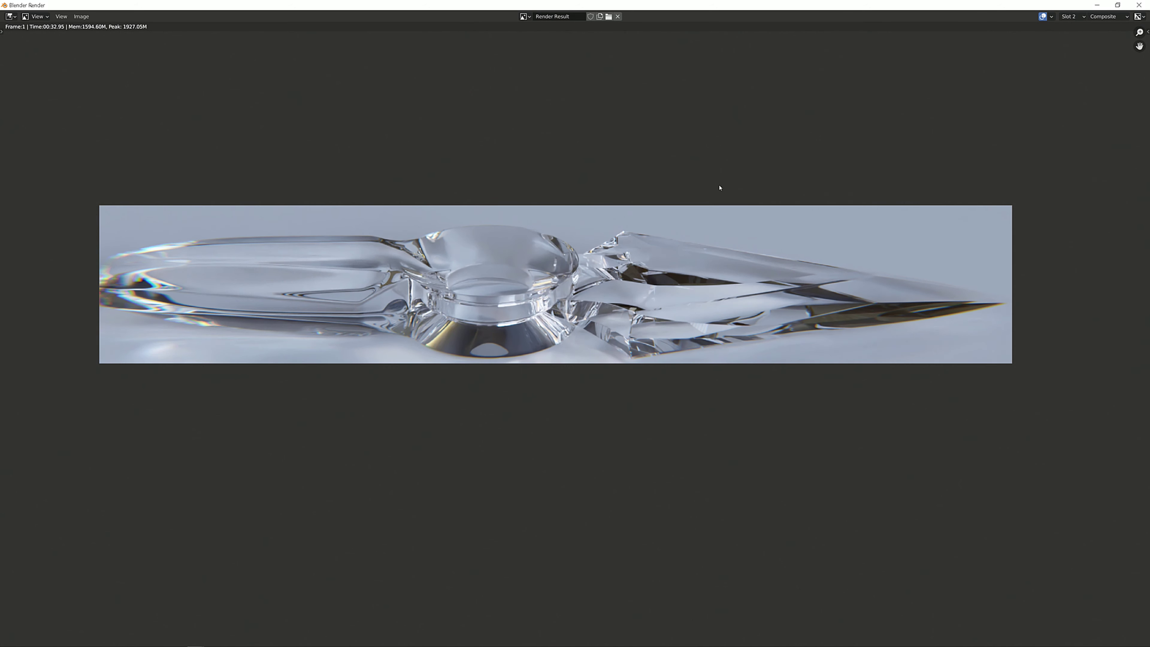
{"action": "key", "text": "j"}
{"action": "scroll", "coordinate": [629, 223], "scroll_direction": "up", "scroll_amount": 1}
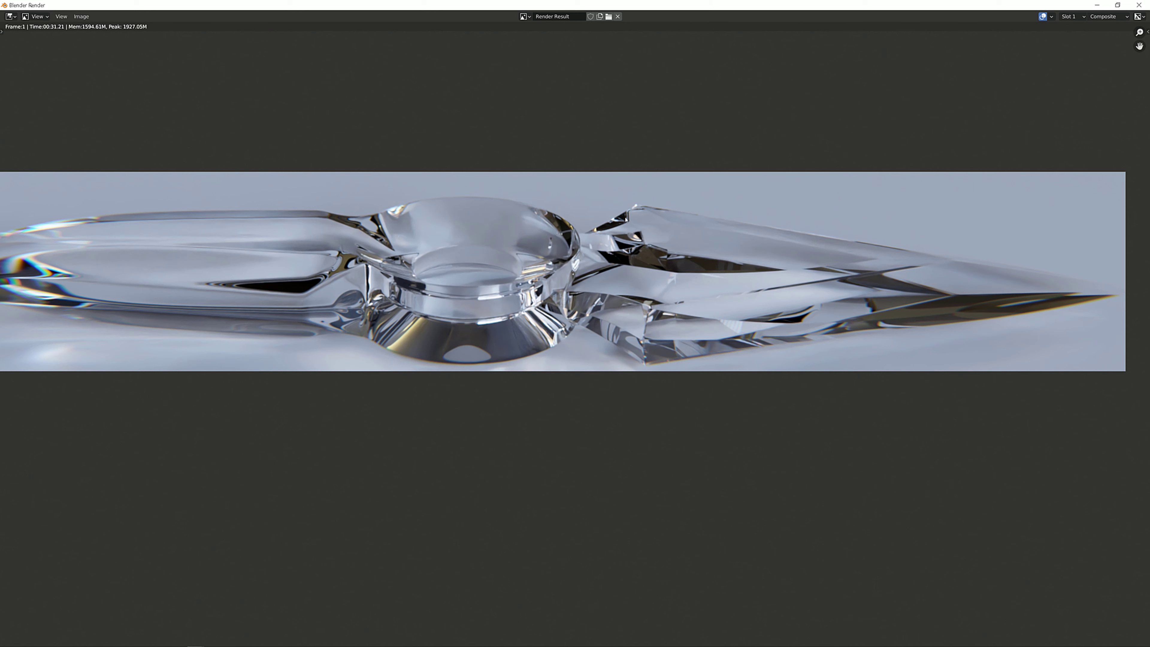
{"action": "key", "text": "j"}
{"action": "key", "text": "j"}
{"action": "key", "text": "j"}
{"action": "key", "text": "j"}
{"action": "key", "text": "j"}
{"action": "key", "text": "j"}
{"action": "key", "text": "j"}
{"action": "key", "text": "j"}
{"action": "key", "text": "j"}
{"action": "key", "text": "j"}
{"action": "key", "text": "j"}
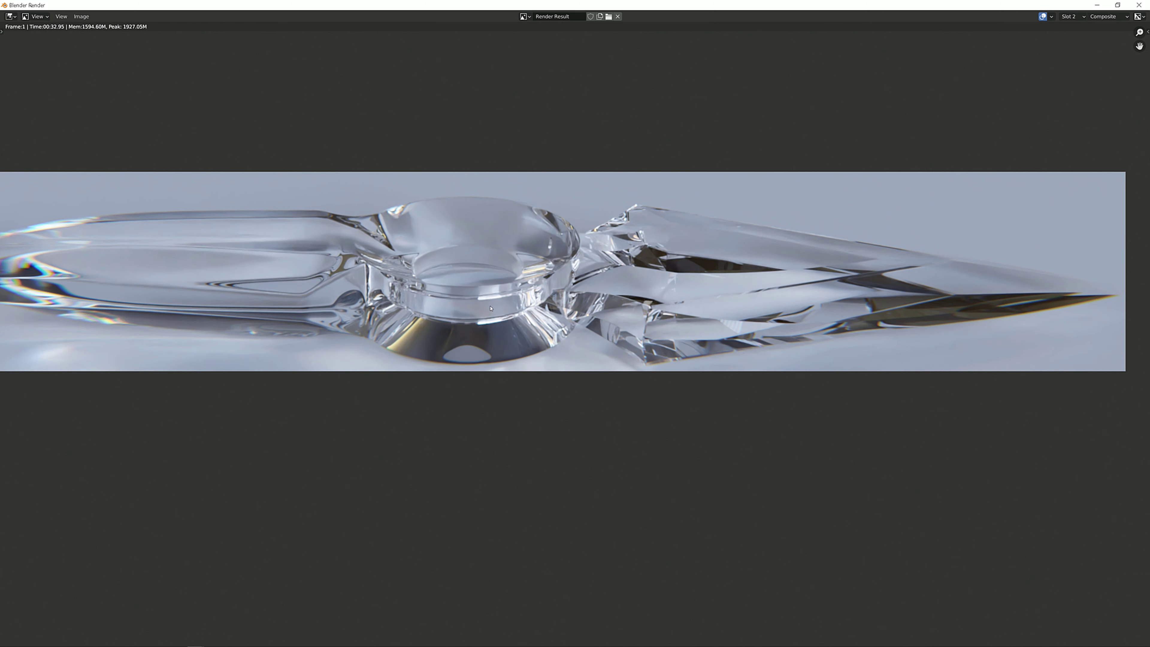
{"action": "key", "text": "j"}
{"action": "key", "text": "j"}
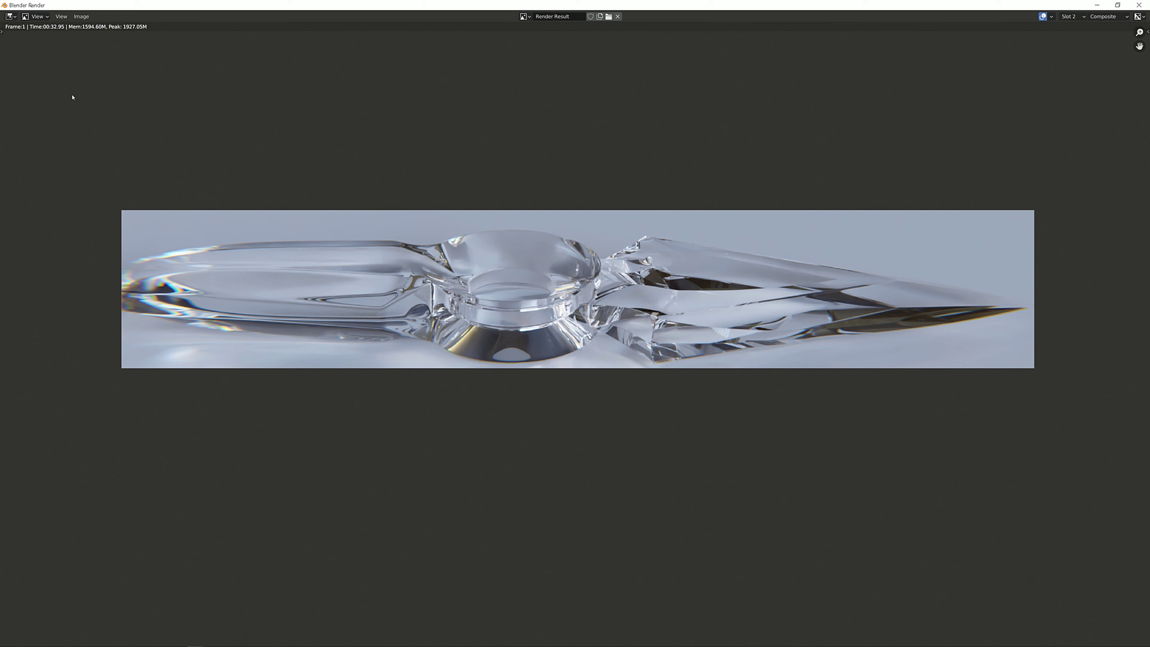
{"action": "key", "text": "j"}
{"action": "key", "text": "j"}
{"action": "key", "text": "j"}
{"action": "key", "text": "j"}
{"action": "key", "text": "j"}
{"action": "key", "text": "j"}
{"action": "key", "text": "j"}
{"action": "key", "text": "j"}
{"action": "scroll", "coordinate": [534, 271], "scroll_direction": "down", "scroll_amount": 1}
{"action": "middle_click_drag", "start_coordinate": [534, 271], "coordinate": [490, 268]}
{"action": "scroll", "coordinate": [465, 258], "scroll_direction": "up", "scroll_amount": 1}
{"action": "key", "text": "j"}
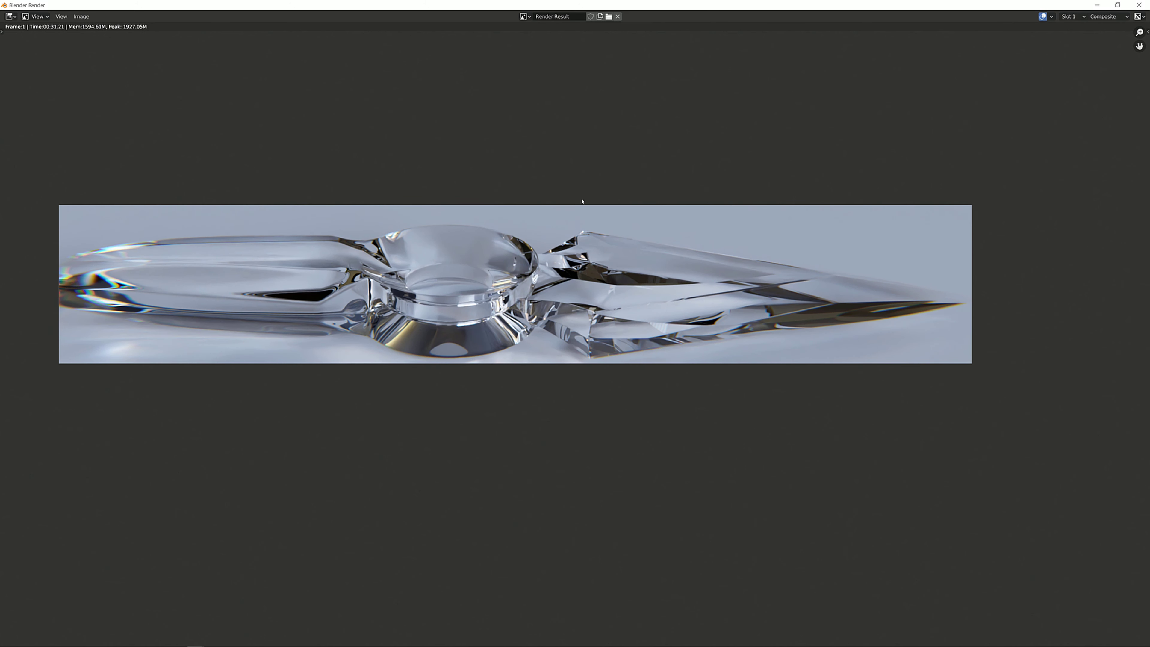
{"action": "key", "text": "j"}
{"action": "key", "text": "j"}
{"action": "key", "text": "j"}
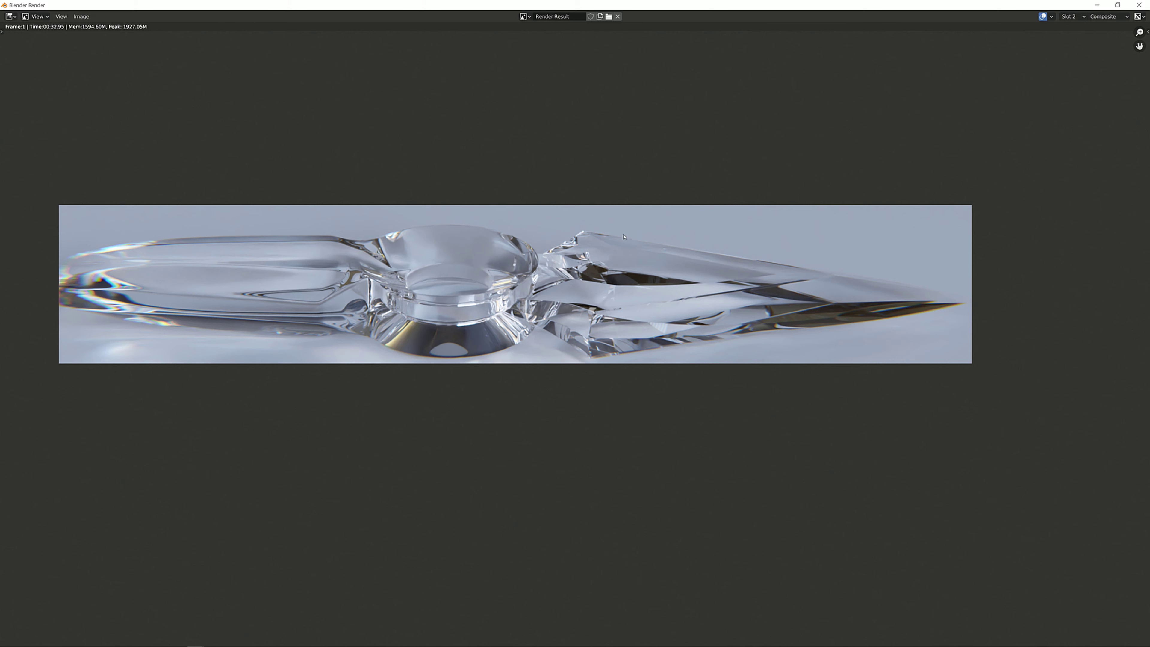
Leave the render window and set the maximum glossy bounces to 1024
{"action": "key", "text": "F11"}
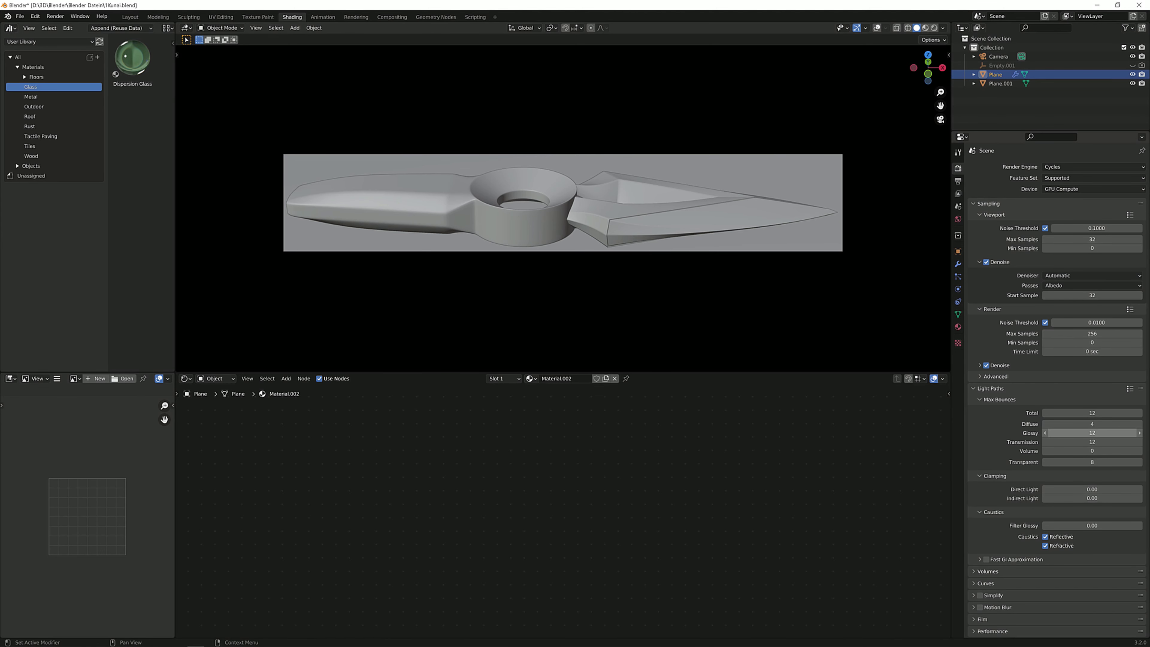
{"action": "left_click", "coordinate": [1092, 433]}
{"action": "type", "text": "1024"}
{"action": "key", "text": "Return"}
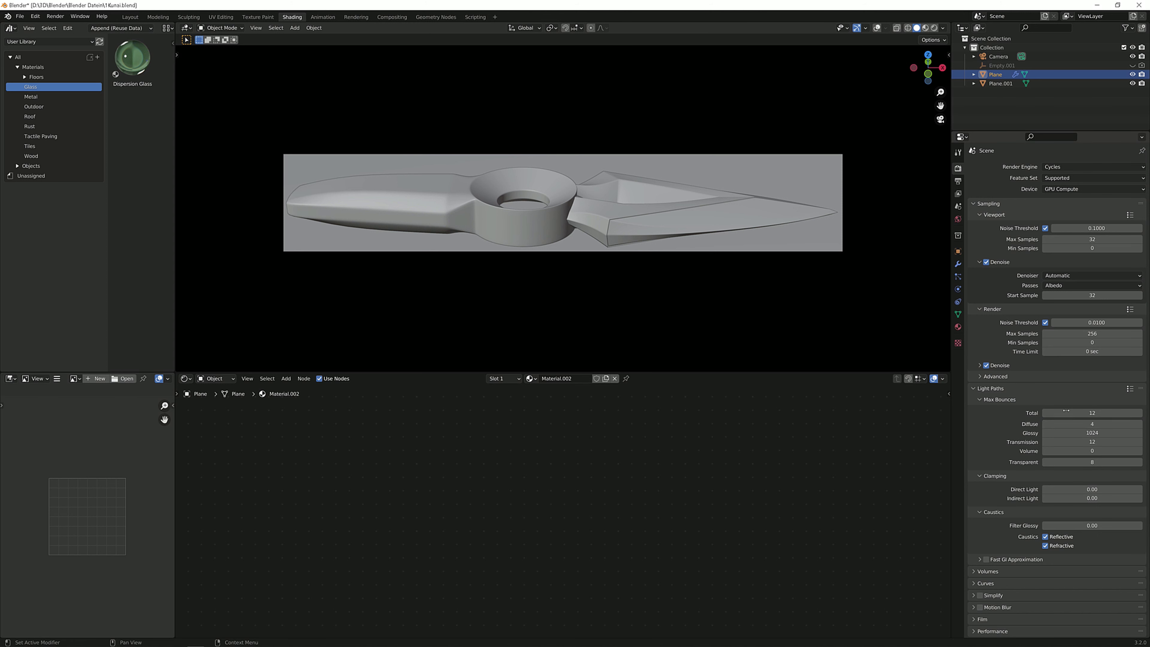
Set the maximum total and transparent bounces to 1024 and raise the transmission bounces to the maximum
{"action": "left_click", "coordinate": [1078, 413]}
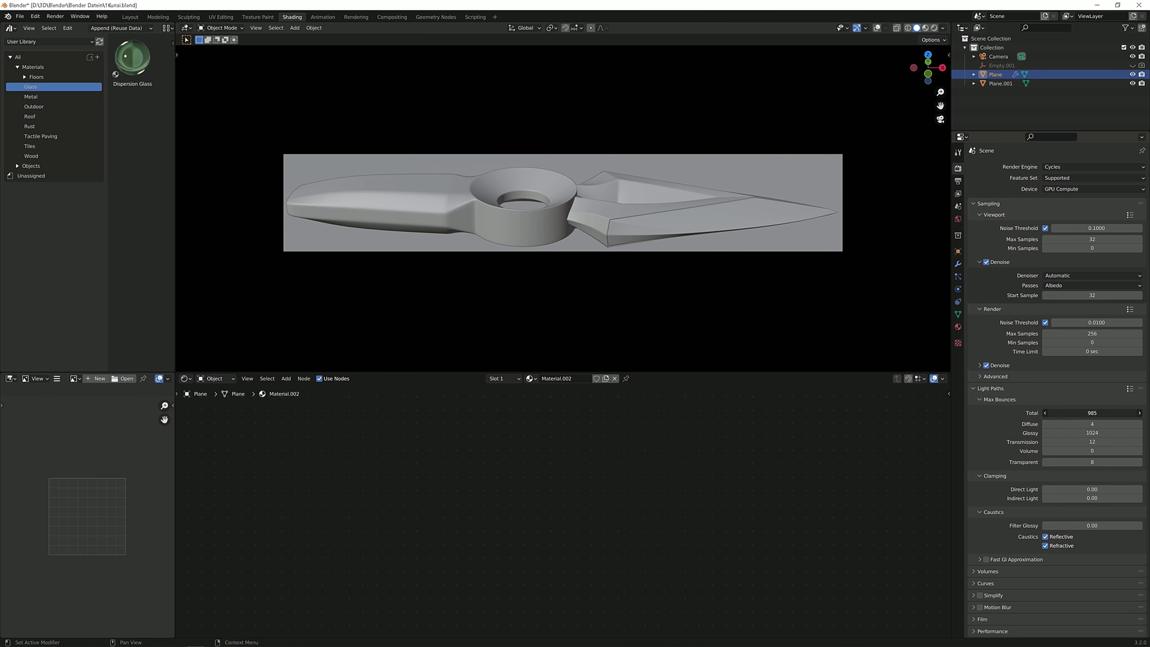
{"action": "type", "text": "1024"}
{"action": "key", "text": "Return"}
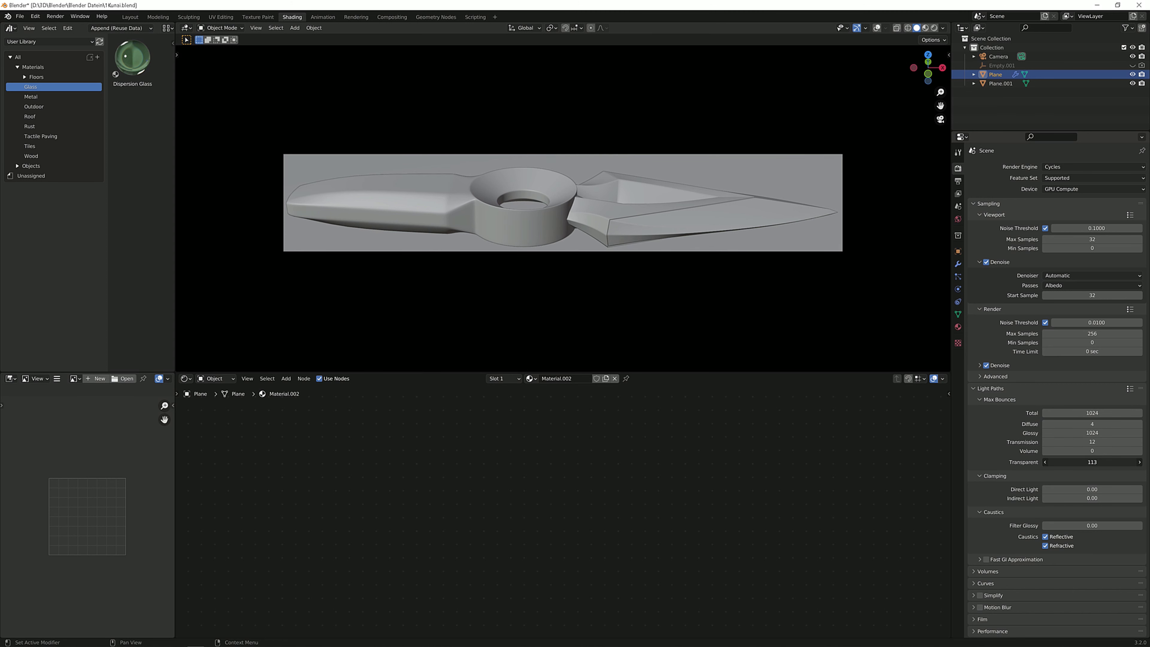
{"action": "left_click_drag", "start_coordinate": [1092, 462], "coordinate": [1141, 462]}
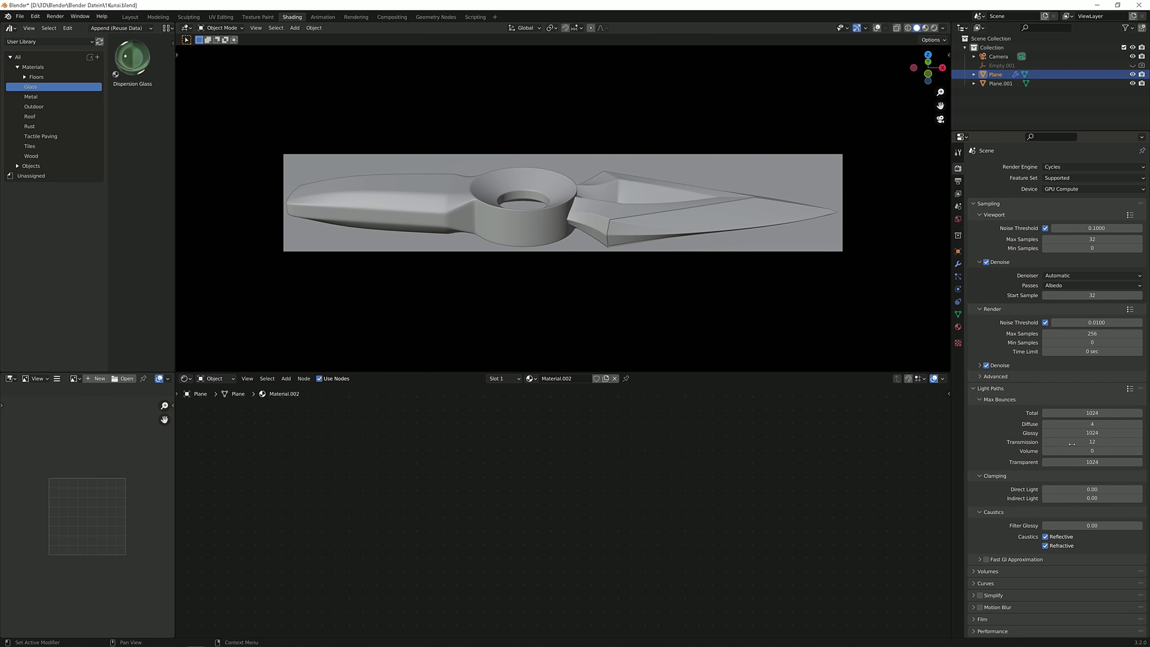
{"action": "left_click_drag", "start_coordinate": [1071, 441], "coordinate": [1141, 442]}
Render the image again into slot 3 and check it against the slot 2 render
{"action": "key", "text": "F12"}
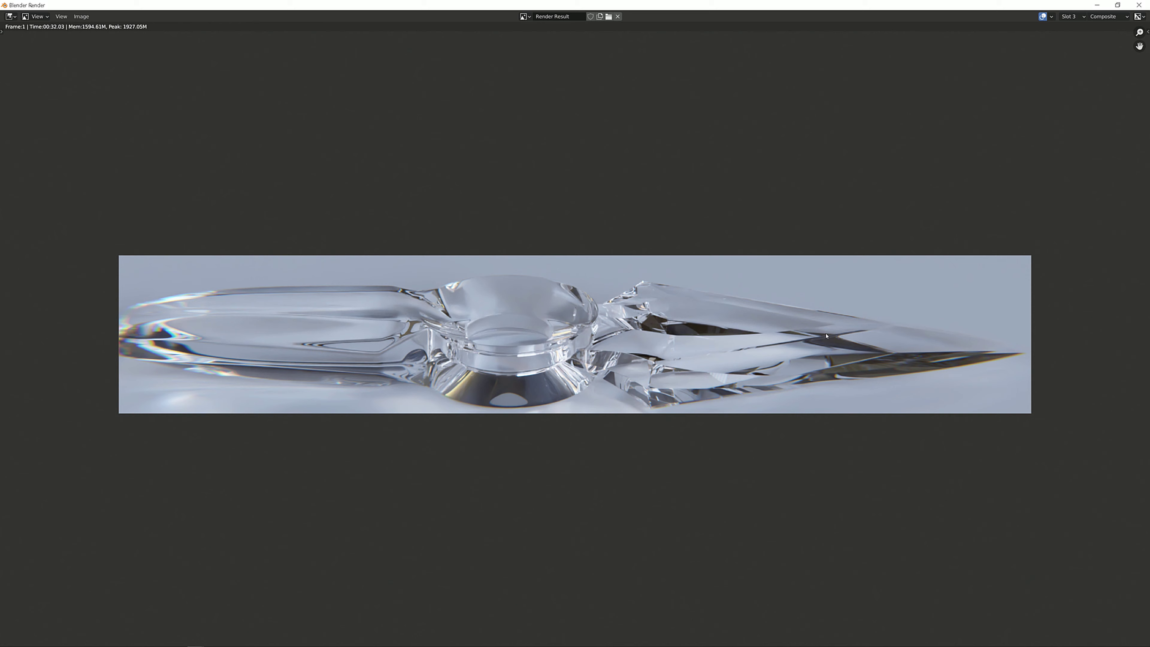
{"action": "scroll", "coordinate": [551, 345], "scroll_direction": "up", "scroll_amount": 2}
{"action": "key", "text": "2"}
{"action": "key", "text": "3"}
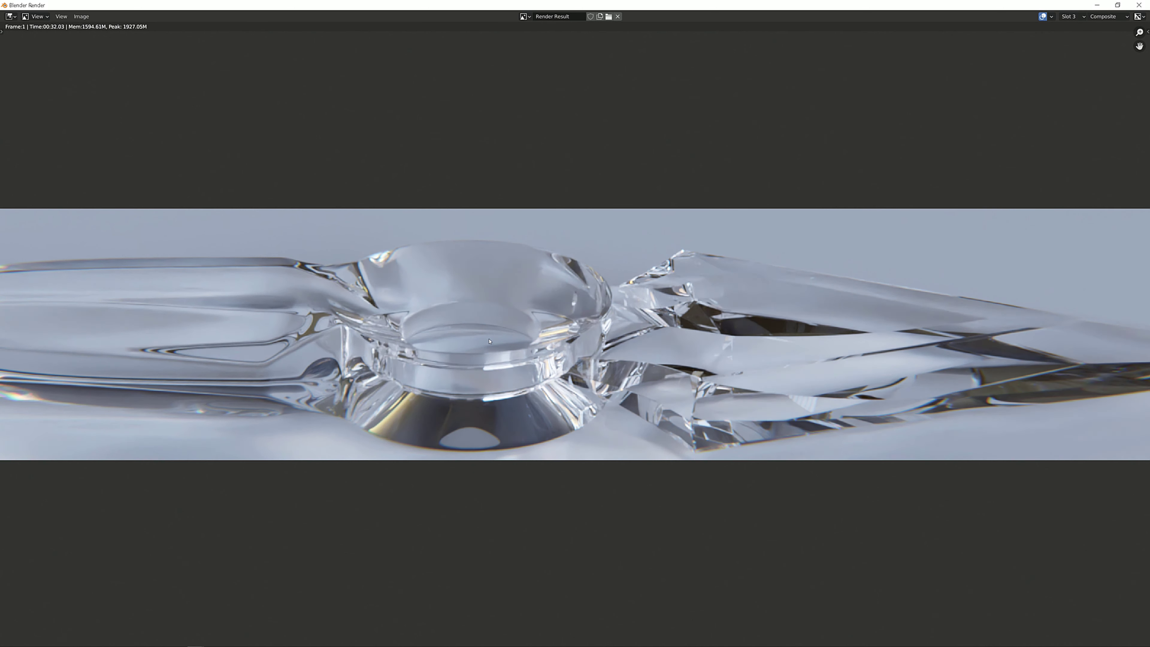
{"action": "scroll", "coordinate": [490, 340], "scroll_direction": "down", "scroll_amount": 1}
{"action": "key", "text": "2"}
{"action": "middle_click_drag", "start_coordinate": [472, 347], "coordinate": [608, 357]}
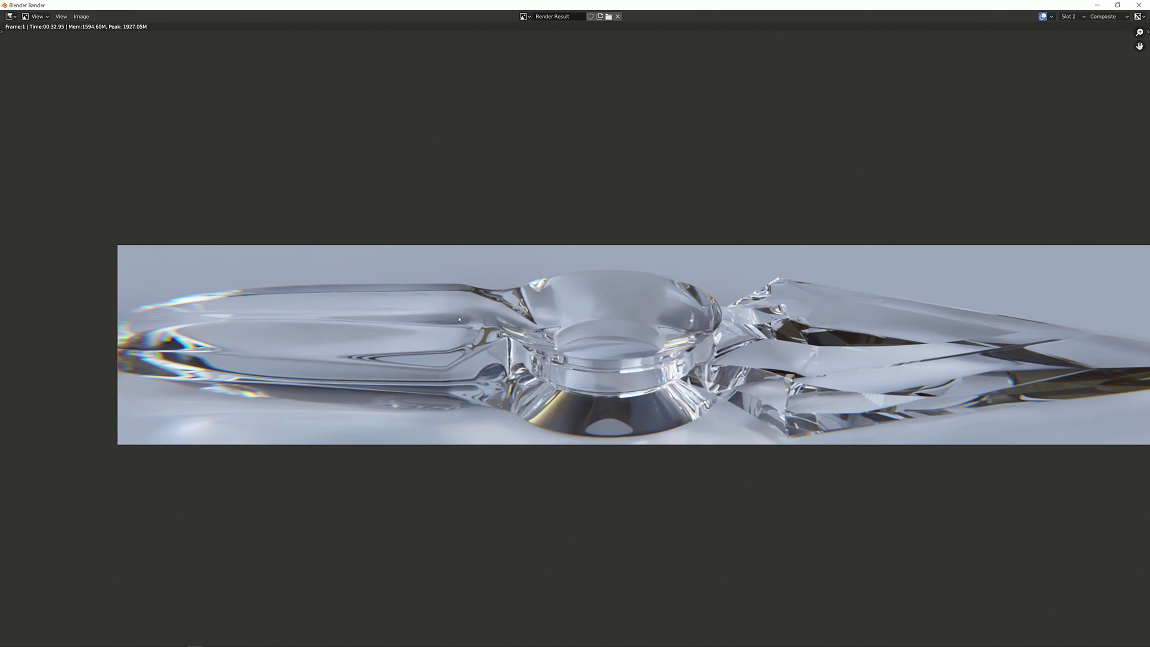
Compare the renders in slots 2 and 3, examining the handle, the ring and the blade for differences
{"action": "scroll", "coordinate": [460, 297], "scroll_direction": "up", "scroll_amount": 1}
{"action": "key", "text": "j"}
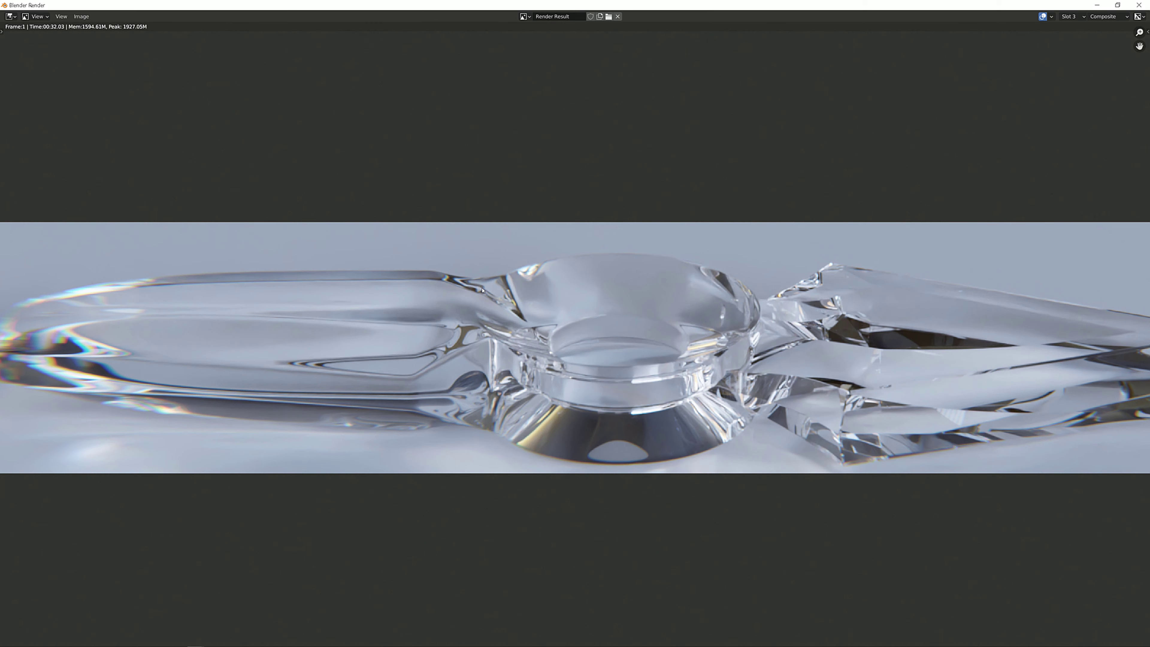
{"action": "key", "text": "2"}
{"action": "key", "text": "3"}
{"action": "key", "text": "2"}
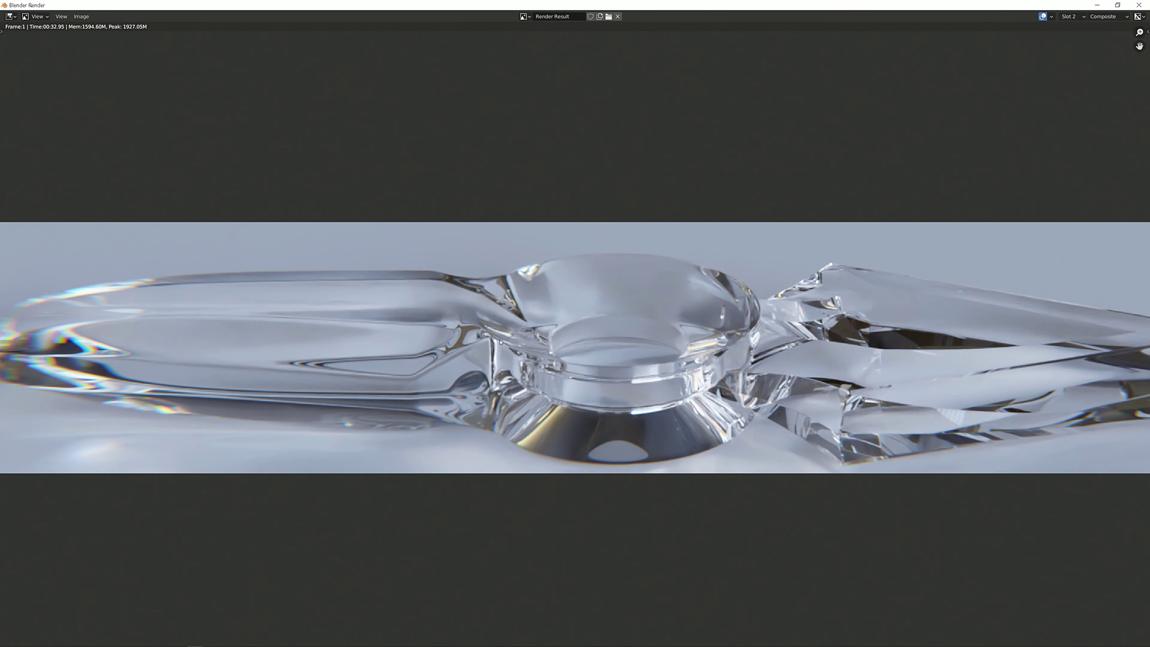
{"action": "key", "text": "3"}
{"action": "key", "text": "2"}
{"action": "key", "text": "3"}
{"action": "scroll", "coordinate": [580, 340], "scroll_direction": "down", "scroll_amount": 2}
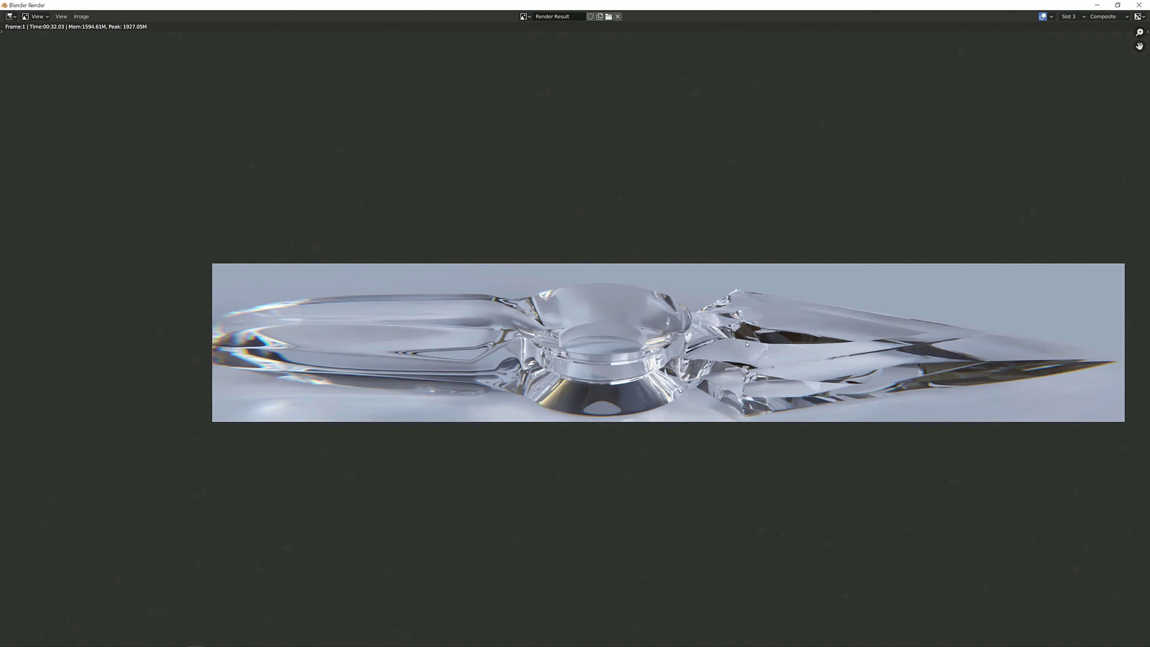
{"action": "middle_click_drag", "start_coordinate": [580, 340], "coordinate": [572, 340]}
{"action": "key", "text": "2"}
{"action": "key", "text": "3"}
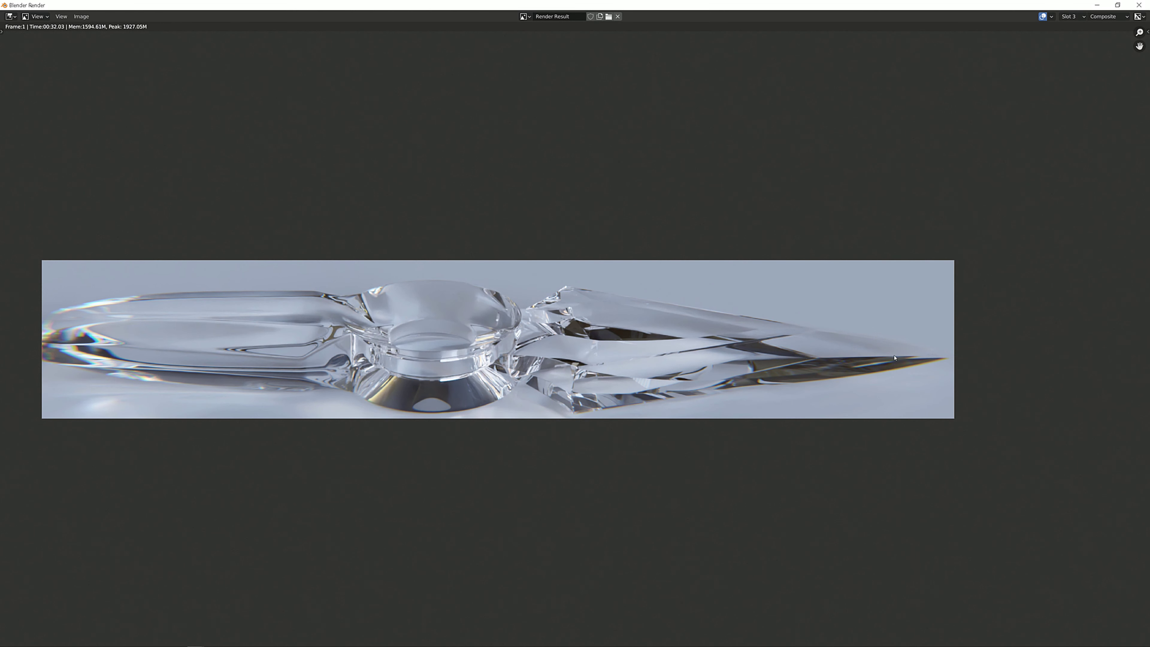
{"action": "key", "text": "2"}
{"action": "key", "text": "3"}
{"action": "key", "text": "j"}
{"action": "key", "text": "j"}
Examine the dark areas near the blade tip close up in slots 2 and 3
{"action": "scroll", "coordinate": [951, 376], "scroll_direction": "up", "scroll_amount": 4}
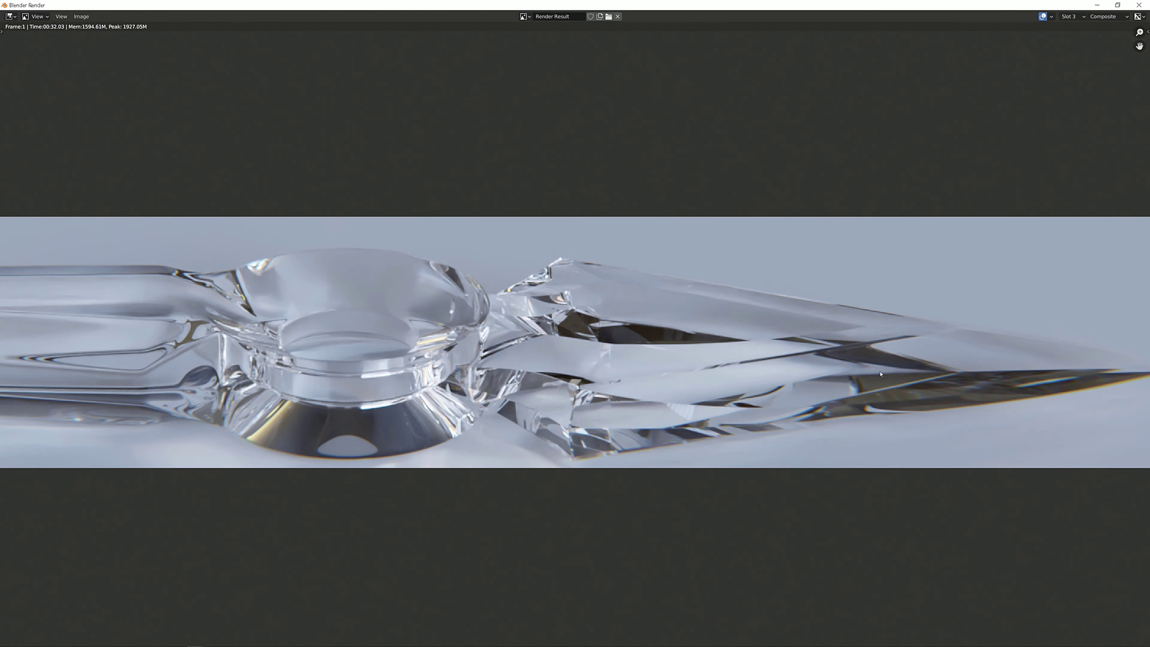
{"action": "scroll", "coordinate": [560, 358], "scroll_direction": "up", "scroll_amount": 1}
{"action": "key", "text": "j"}
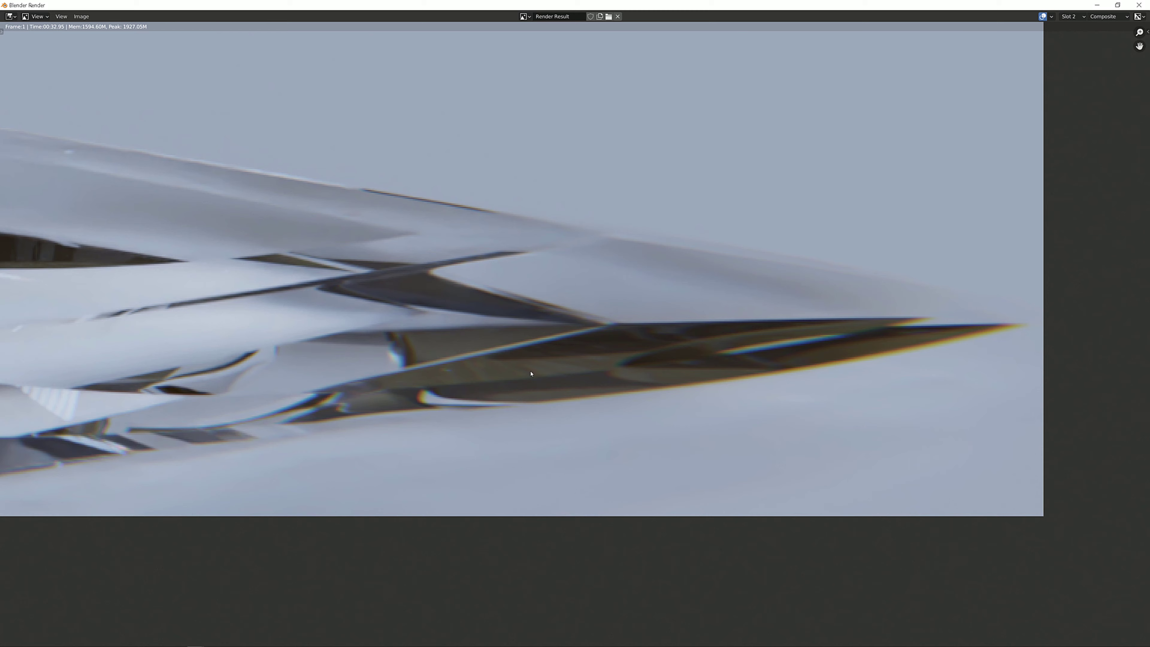
{"action": "key", "text": "j"}
{"action": "key", "text": "j"}
{"action": "scroll", "coordinate": [447, 377], "scroll_direction": "down", "scroll_amount": 4}
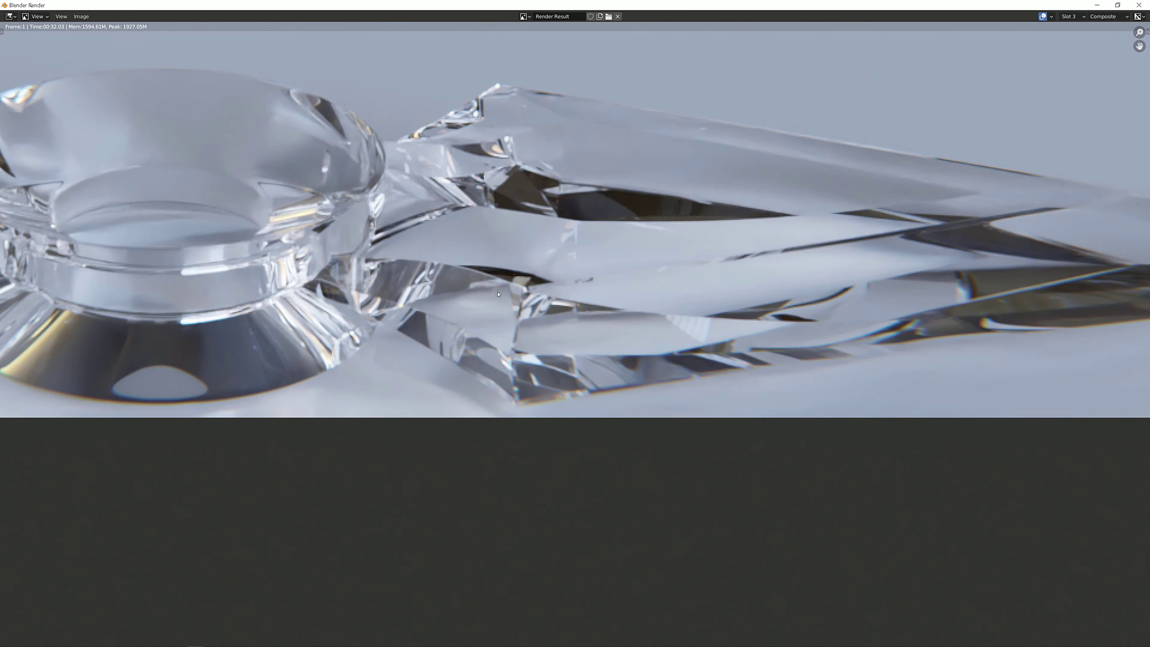
{"action": "key", "text": "2"}
Cycle through the renders in slots 1, 2 and 3 to compare the whole kunai at each bounce setting
{"action": "key", "text": "1"}
{"action": "key", "text": "j"}
{"action": "scroll", "coordinate": [483, 286], "scroll_direction": "down", "scroll_amount": 1}
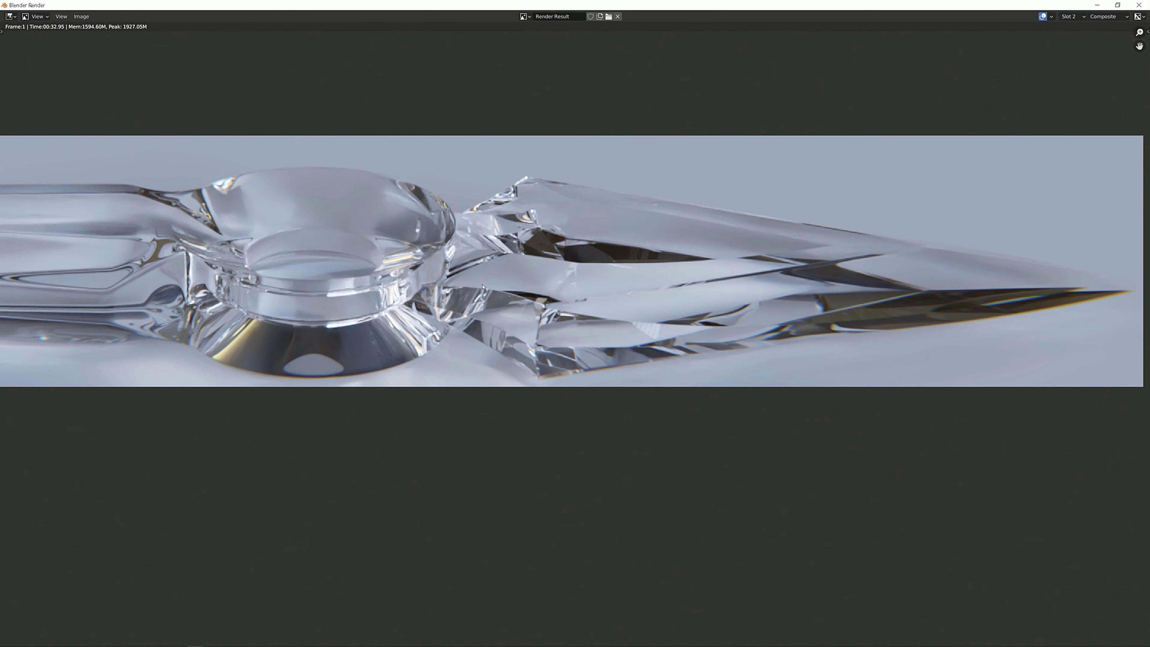
{"action": "scroll", "coordinate": [483, 286], "scroll_direction": "down", "scroll_amount": 1}
{"action": "middle_click_drag", "start_coordinate": [483, 286], "coordinate": [512, 293]}
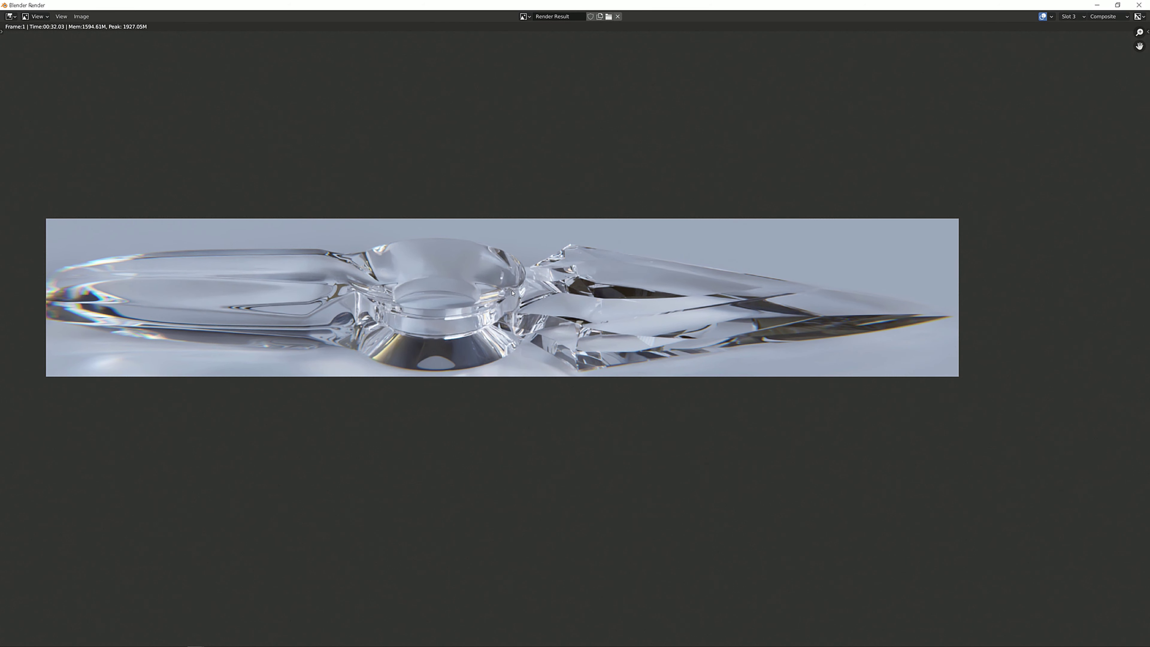
{"action": "key", "text": "alt+j"}
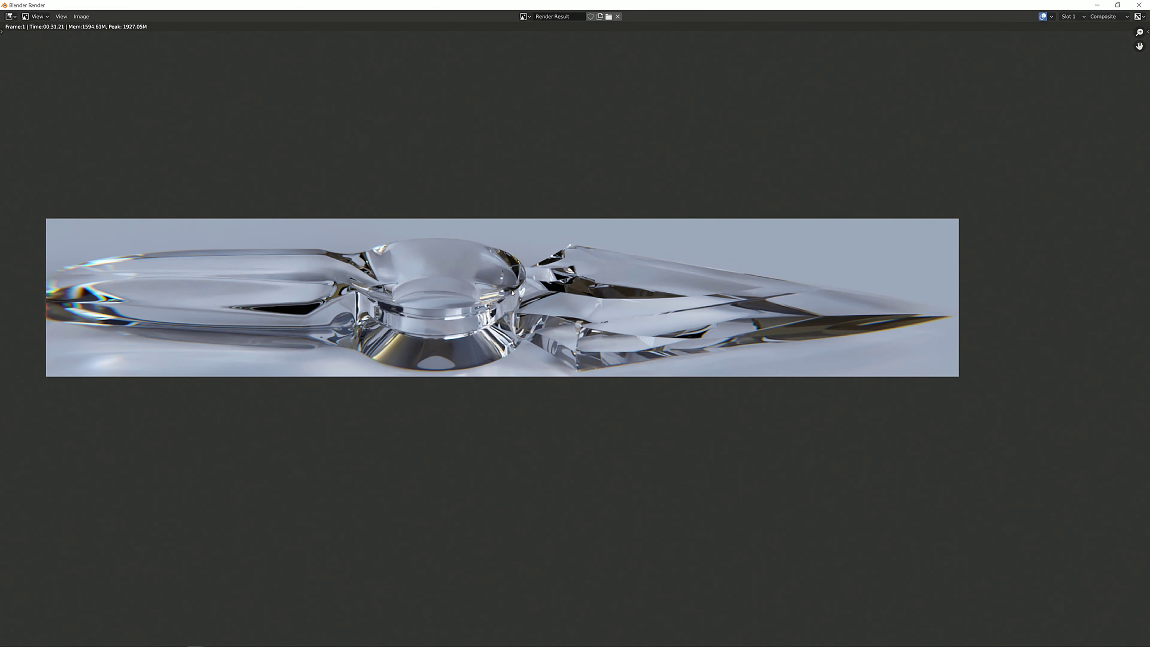
{"action": "key", "text": "j"}
{"action": "key", "text": "alt+j"}
{"action": "key", "text": "j"}
{"action": "key", "text": "alt+j"}
{"action": "key", "text": "j"}
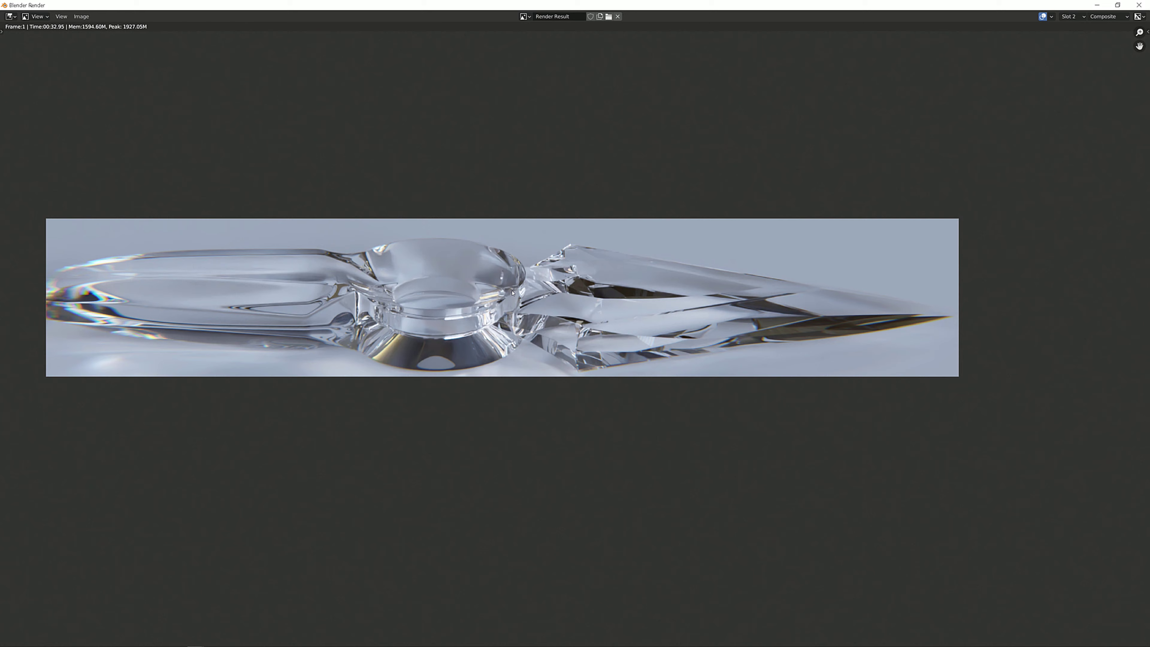
{"action": "key", "text": "alt+j"}
{"action": "key", "text": "j"}
{"action": "key", "text": "alt+j"}
{"action": "key", "text": "j"}
{"action": "key", "text": "j"}
{"action": "key", "text": "alt+j"}
{"action": "key", "text": "j"}
{"action": "key", "text": "alt+j"}
{"action": "key", "text": "j"}
{"action": "key", "text": "alt+j"}
{"action": "key", "text": "j"}
{"action": "key", "text": "alt+j"}
{"action": "key", "text": "j"}
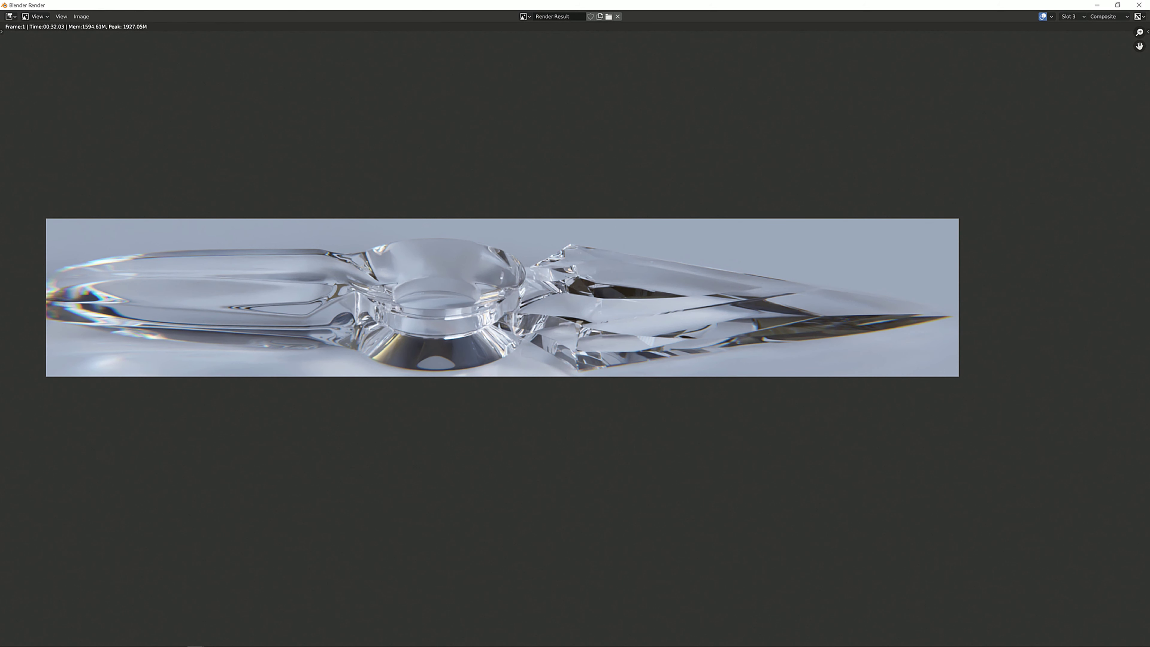
Recheck the slot 2 and slot 3 renders for differences in the glass, both close up and zoomed out
{"action": "scroll", "coordinate": [559, 290], "scroll_direction": "up", "scroll_amount": 1}
{"action": "key", "text": "alt+j"}
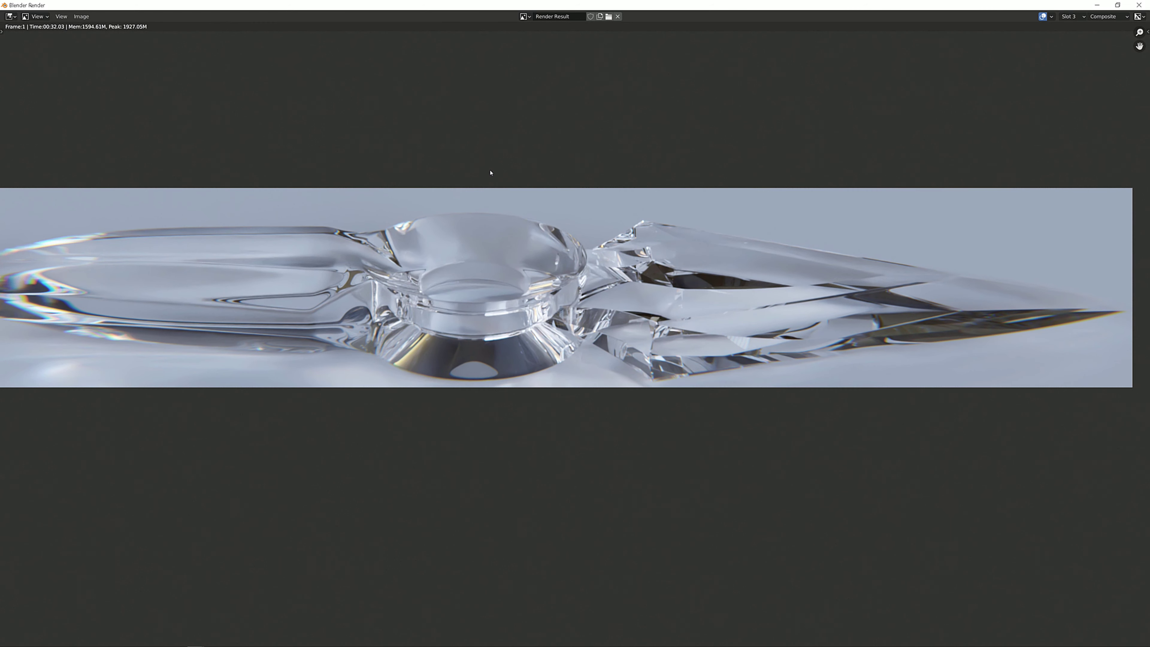
{"action": "scroll", "coordinate": [488, 172], "scroll_direction": "down", "scroll_amount": 1}
{"action": "key", "text": "j"}
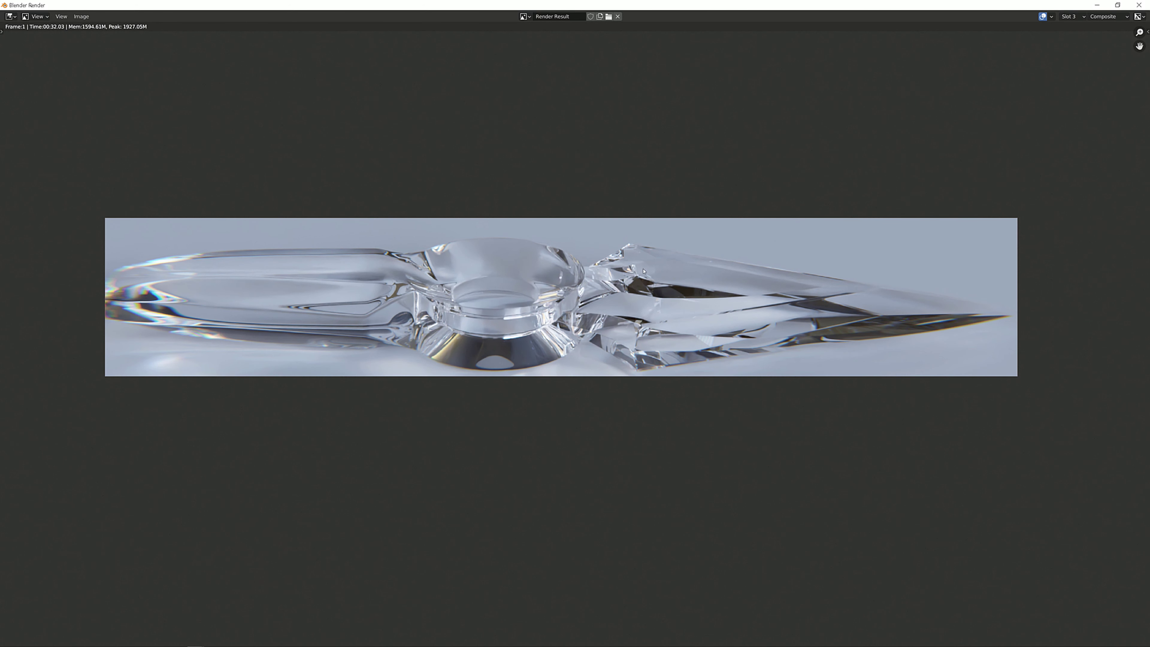
{"action": "middle_click_drag", "start_coordinate": [643, 271], "coordinate": [532, 255]}
{"action": "scroll", "coordinate": [564, 268], "scroll_direction": "up", "scroll_amount": 1}
{"action": "key", "text": "alt+j"}
{"action": "scroll", "coordinate": [512, 247], "scroll_direction": "down", "scroll_amount": 1}
{"action": "key", "text": "j"}
{"action": "key", "text": "alt+j"}
{"action": "key", "text": "j"}
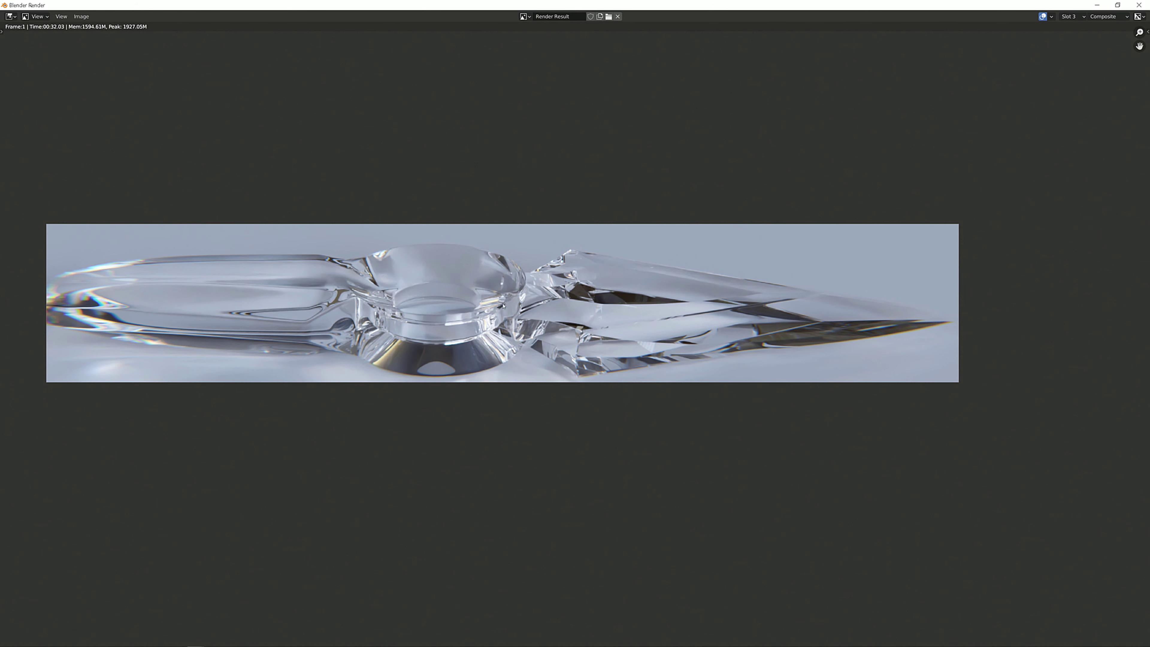
{"action": "key", "text": "alt+j"}
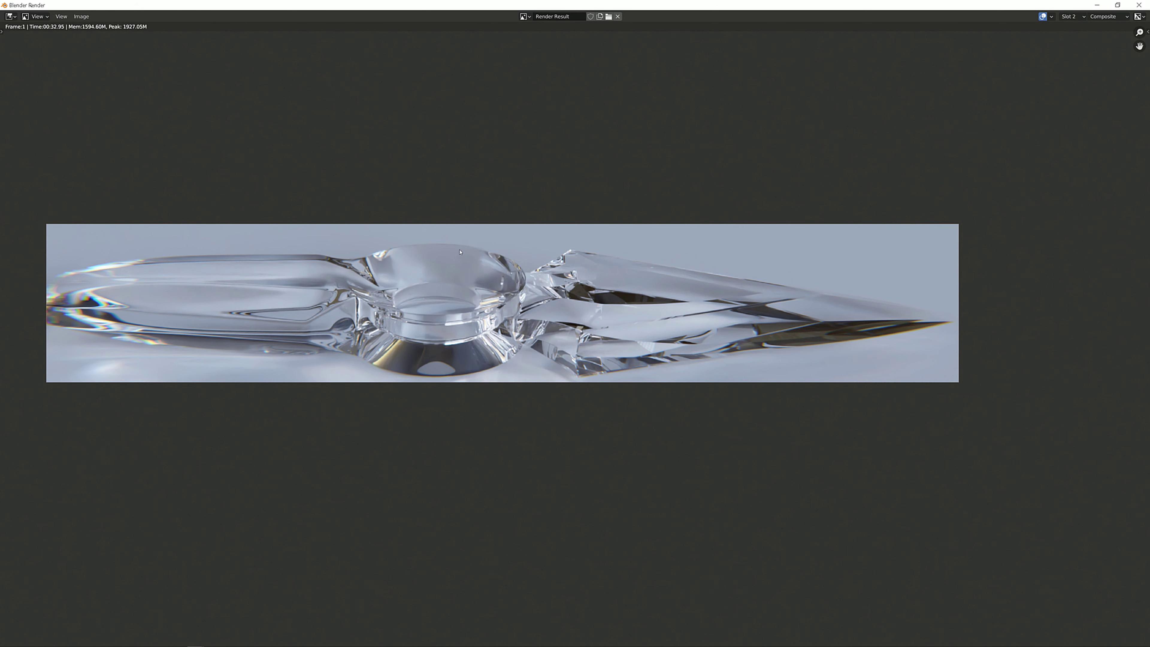
Compare the slot 2 and slot 3 renders again, examining the handle, ring and blade at different magnifications
{"action": "key", "text": "j"}
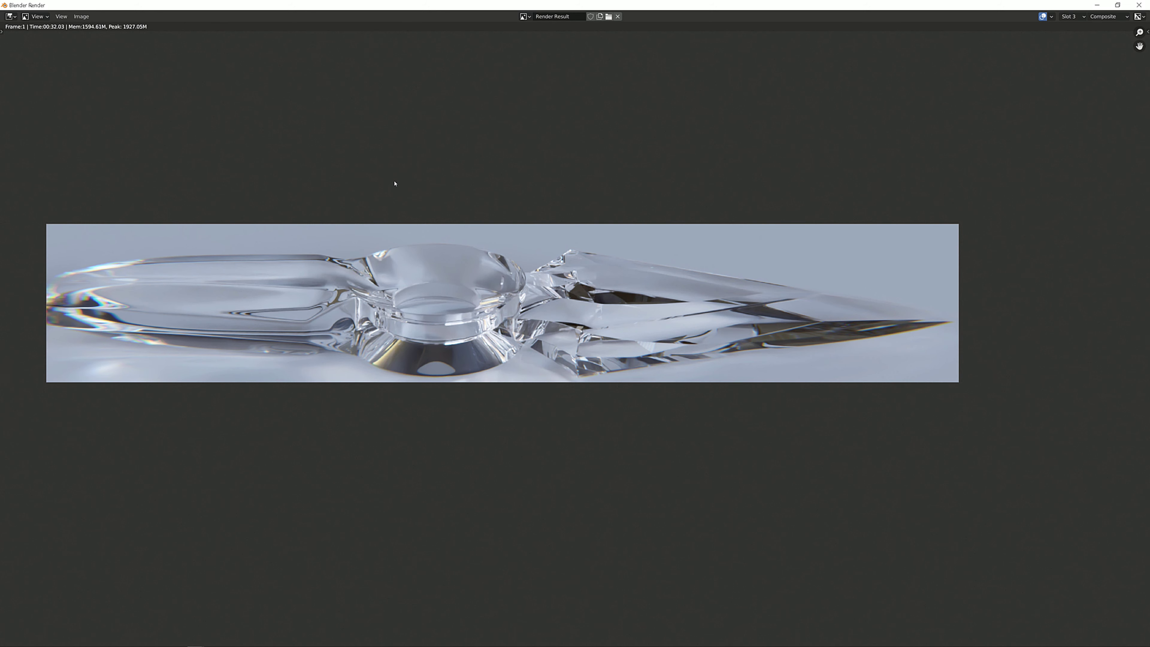
{"action": "key", "text": "alt+j"}
{"action": "key", "text": "j"}
{"action": "middle_click_drag", "start_coordinate": [376, 262], "coordinate": [494, 253]}
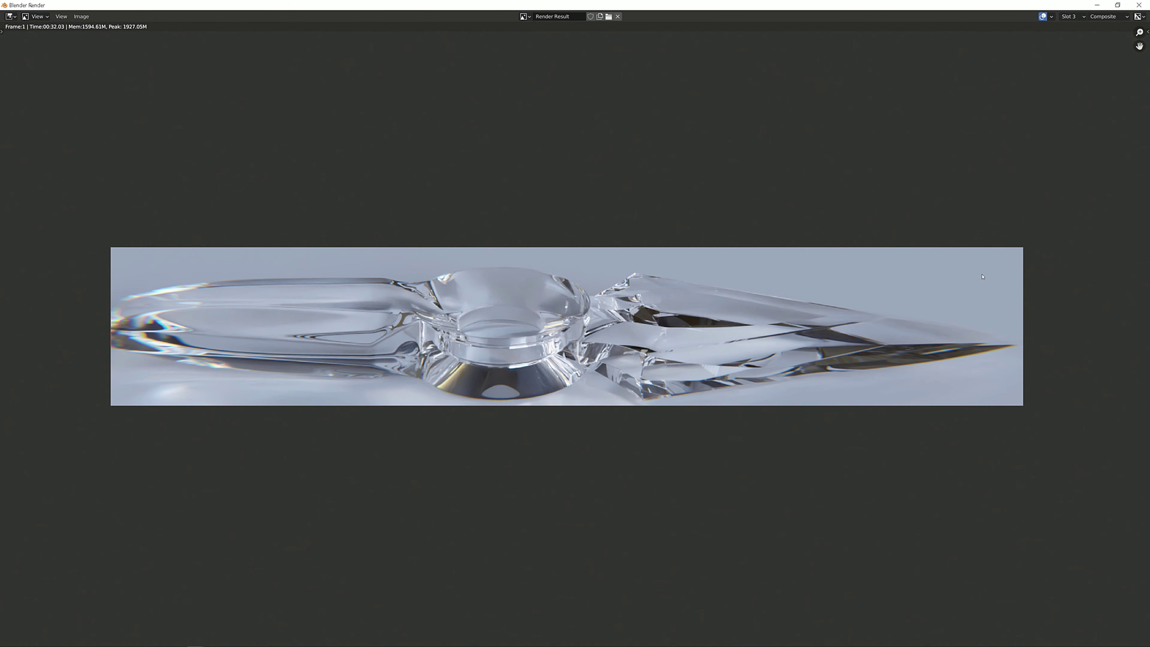
{"action": "middle_click_drag", "start_coordinate": [236, 359], "coordinate": [244, 357]}
{"action": "scroll", "coordinate": [654, 293], "scroll_direction": "down", "scroll_amount": 1}
{"action": "scroll", "coordinate": [266, 438], "scroll_direction": "up", "scroll_amount": 3}
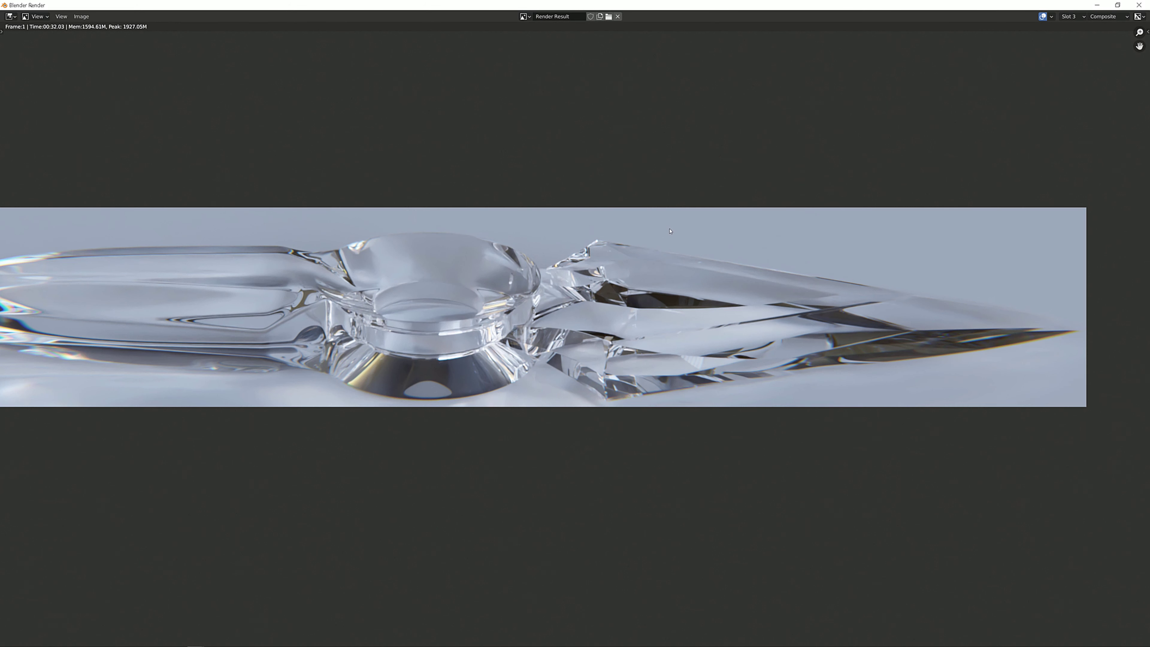
{"action": "scroll", "coordinate": [220, 388], "scroll_direction": "down", "scroll_amount": 1}
{"action": "scroll", "coordinate": [576, 355], "scroll_direction": "down", "scroll_amount": 1}
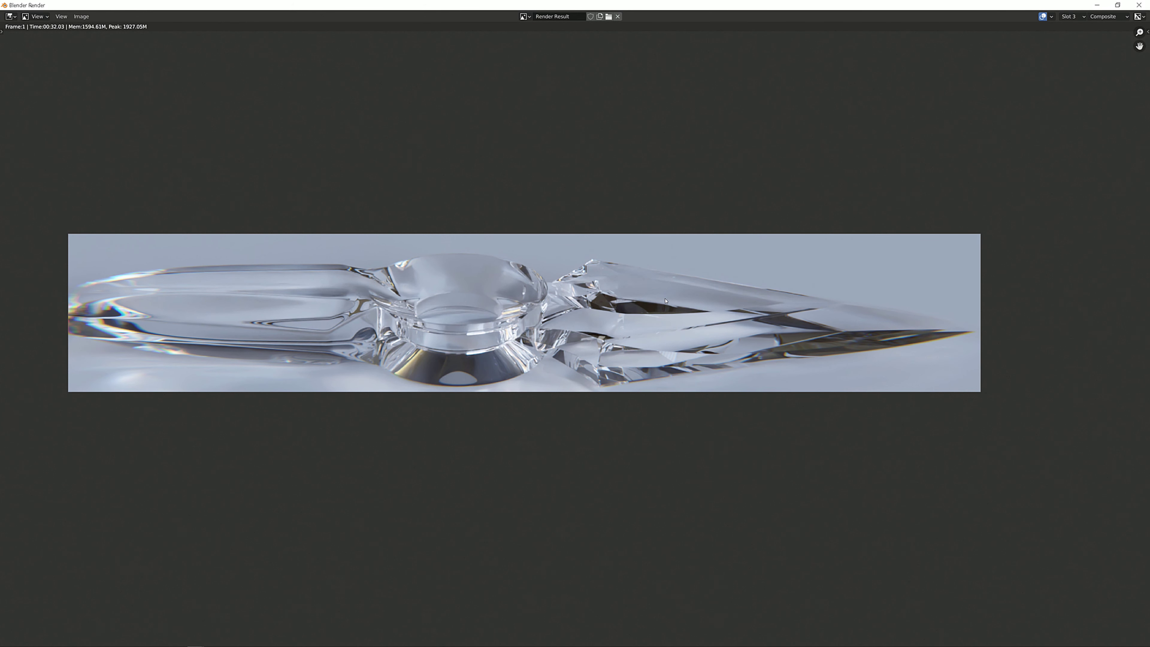
Alternate repeatedly between the stored renders, starting from slot 2, to check the whole kunai for differences, and close the render view
{"action": "key", "text": "2"}
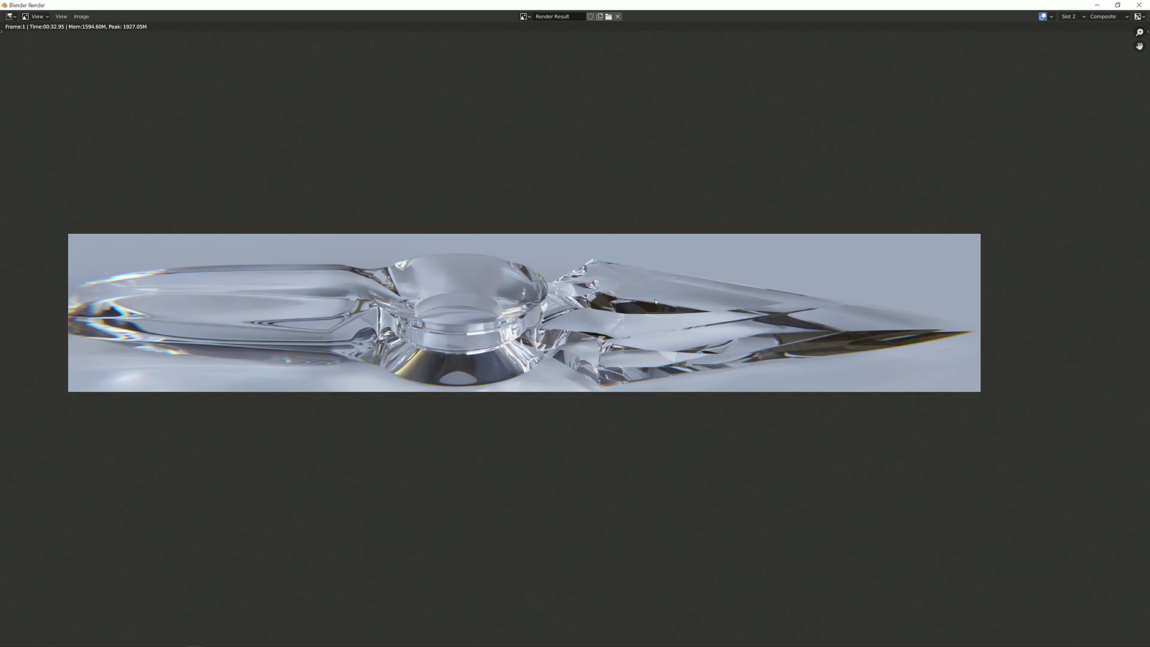
{"action": "key", "text": "j"}
{"action": "key", "text": "alt+j"}
{"action": "key", "text": "j"}
{"action": "key", "text": "j"}
{"action": "key", "text": "j"}
{"action": "key", "text": "j"}
{"action": "key", "text": "Escape"}
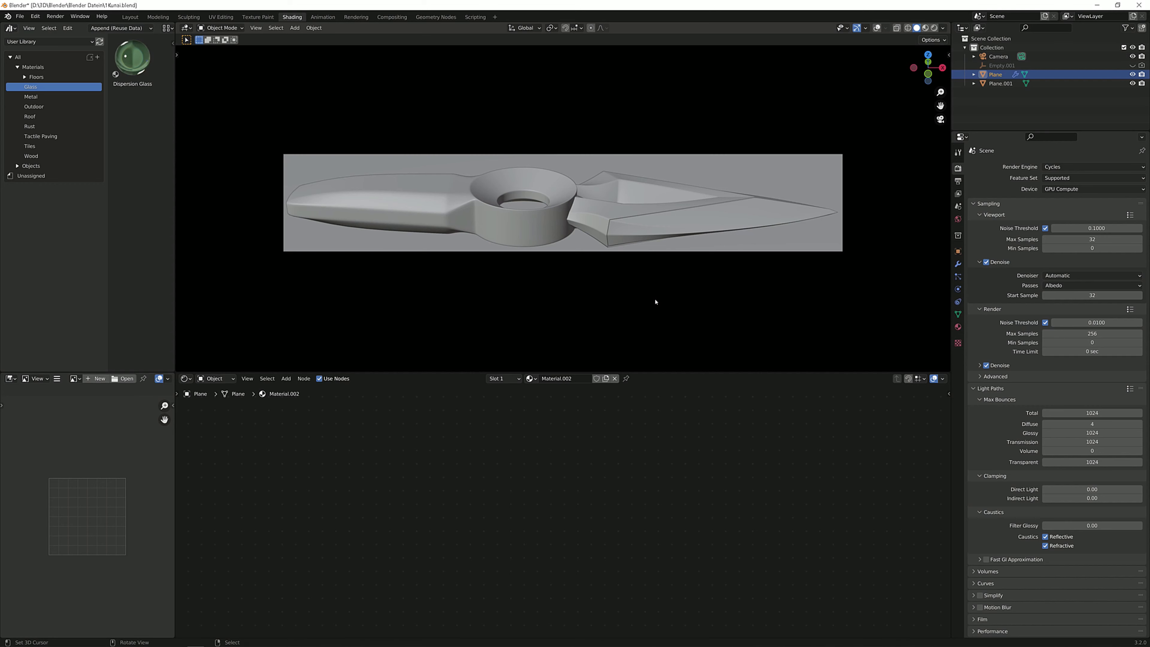
Apply the Default light paths preset and set the maximum glossy bounces to 12
{"action": "left_click", "coordinate": [1130, 388]}
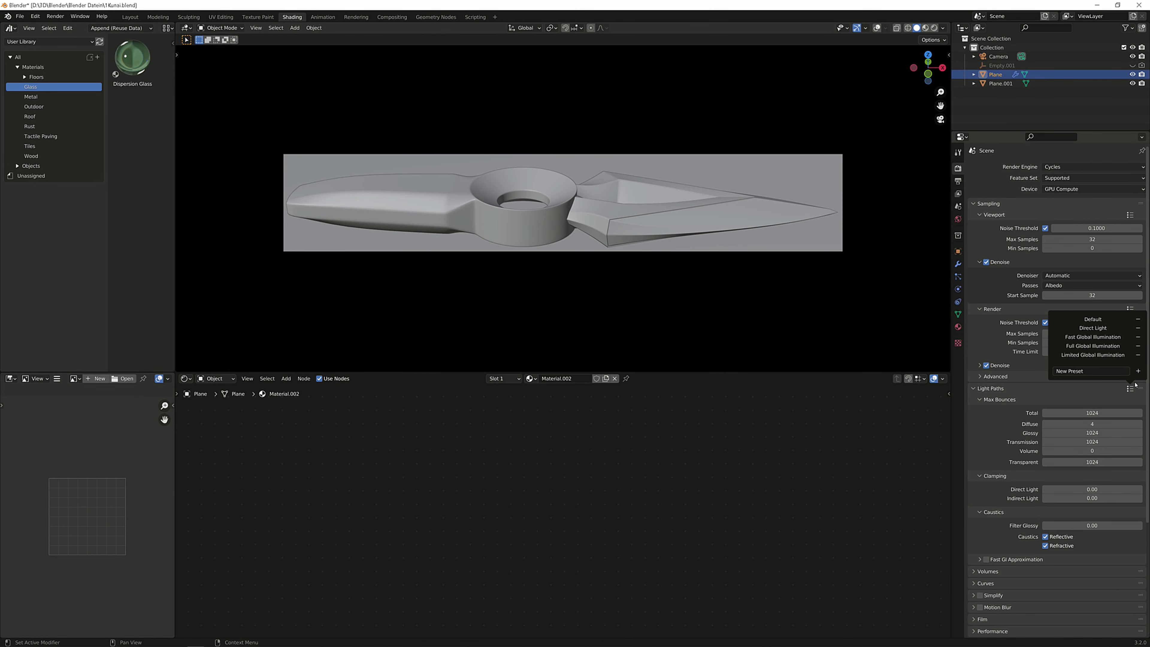
{"action": "left_click", "coordinate": [1101, 320]}
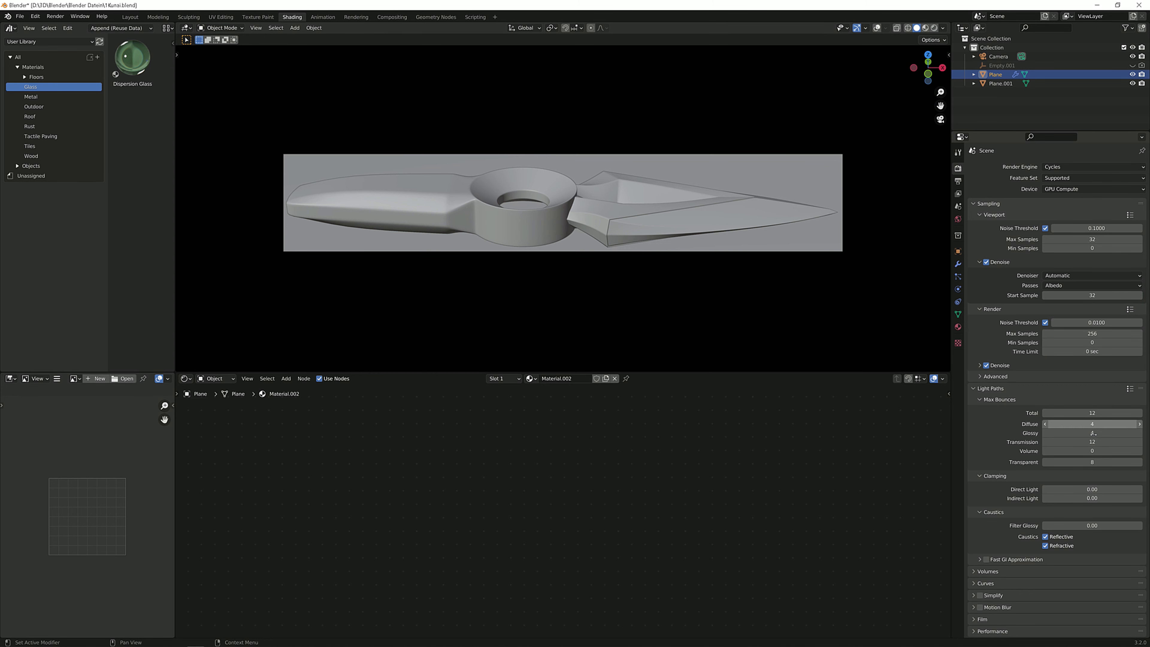
{"action": "left_click", "coordinate": [1093, 433]}
{"action": "type", "text": "12"}
{"action": "key", "text": "Return"}
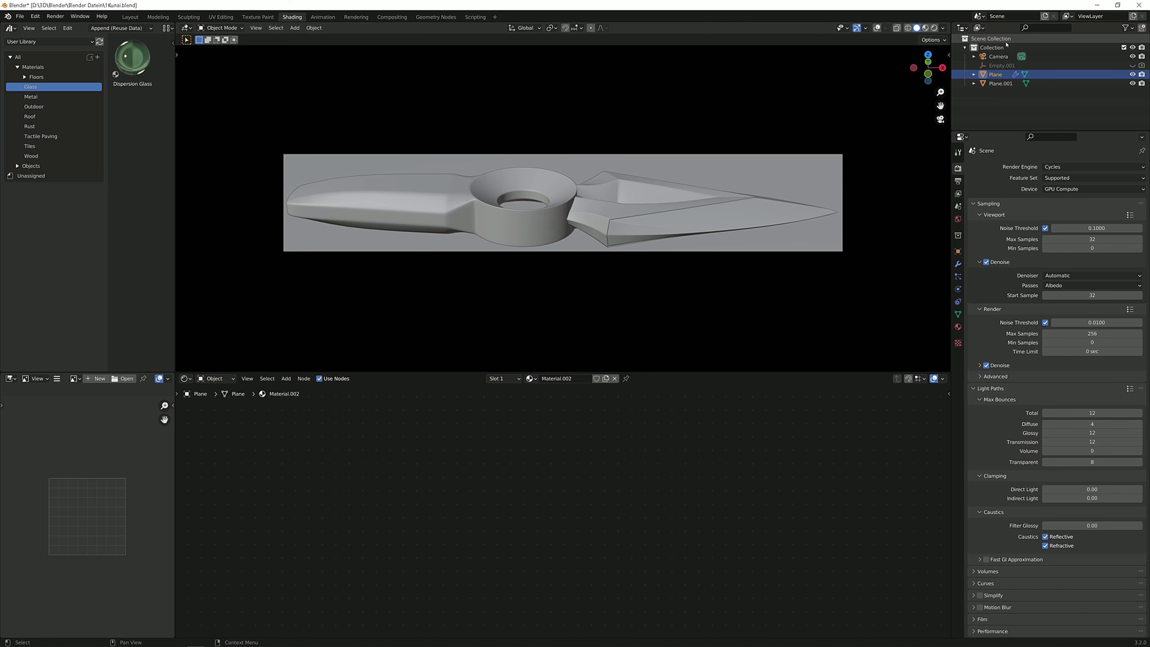
Bring the kunai's Material.002 nodes into view and spread the Glass BSDF and Material Output far apart
{"action": "left_click", "coordinate": [958, 326]}
{"action": "key", "text": "Home"}
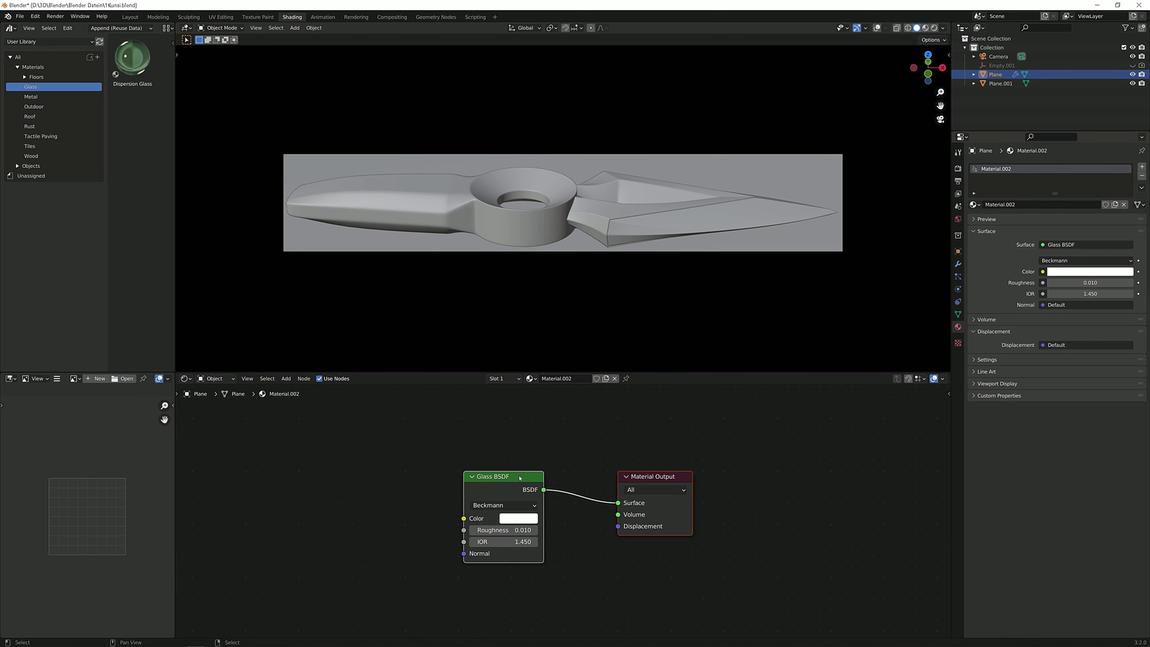
{"action": "left_click", "coordinate": [519, 478]}
{"action": "middle_click_drag", "start_coordinate": [519, 478], "coordinate": [656, 454]}
{"action": "key", "text": "g"}
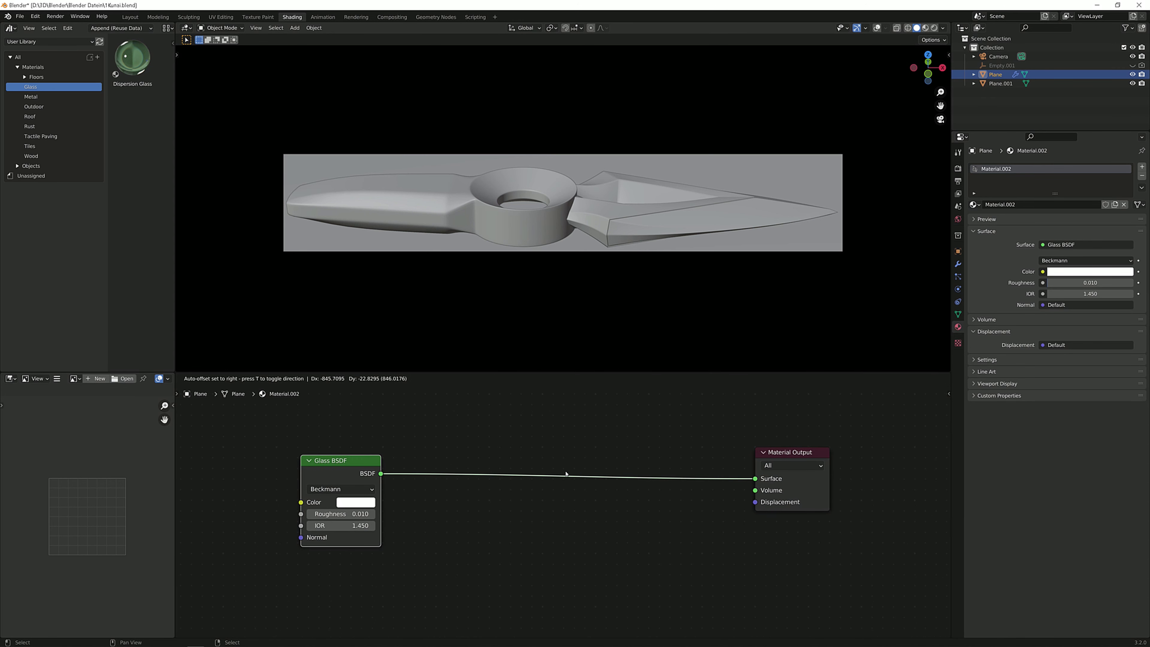
{"action": "left_click", "coordinate": [566, 473]}
Add a Light Path node above the Glass BSDF
{"action": "scroll", "coordinate": [536, 462], "scroll_direction": "down", "scroll_amount": 1}
{"action": "key", "text": "shift+a"}
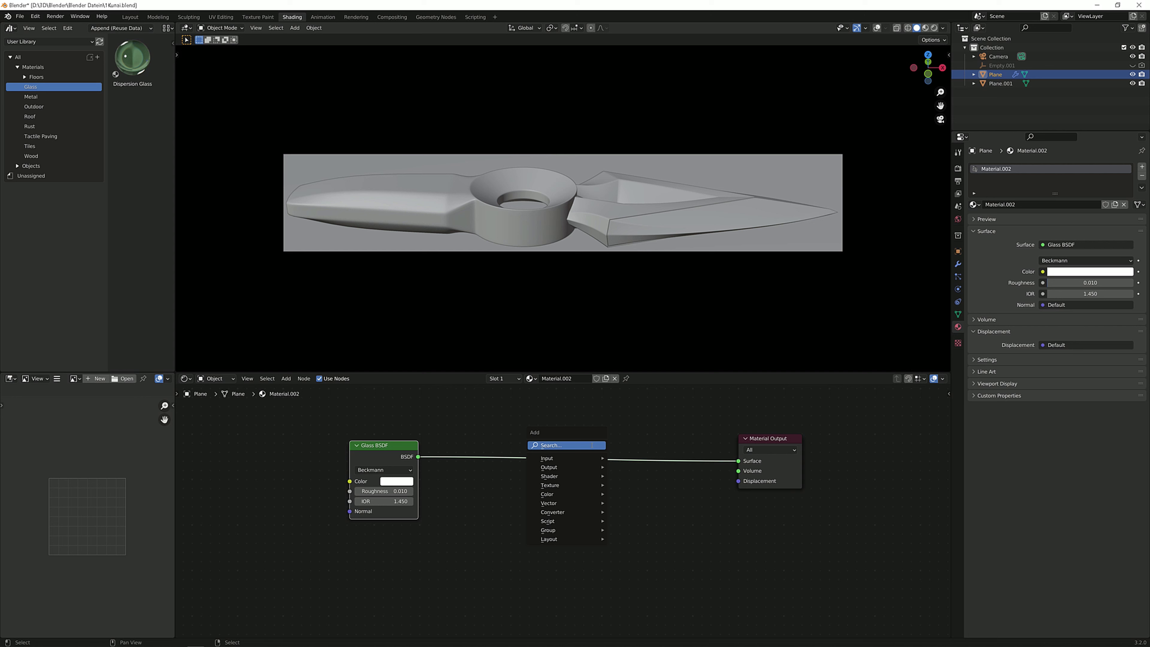
{"action": "left_click", "coordinate": [592, 445]}
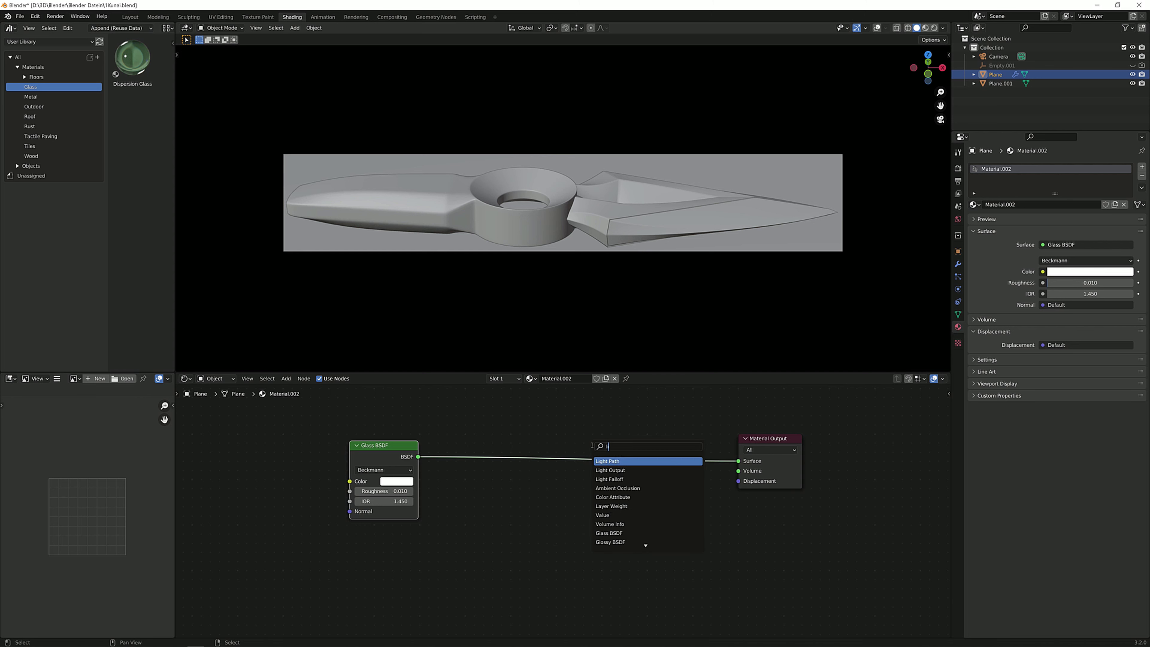
{"action": "left_click", "coordinate": [607, 542]}
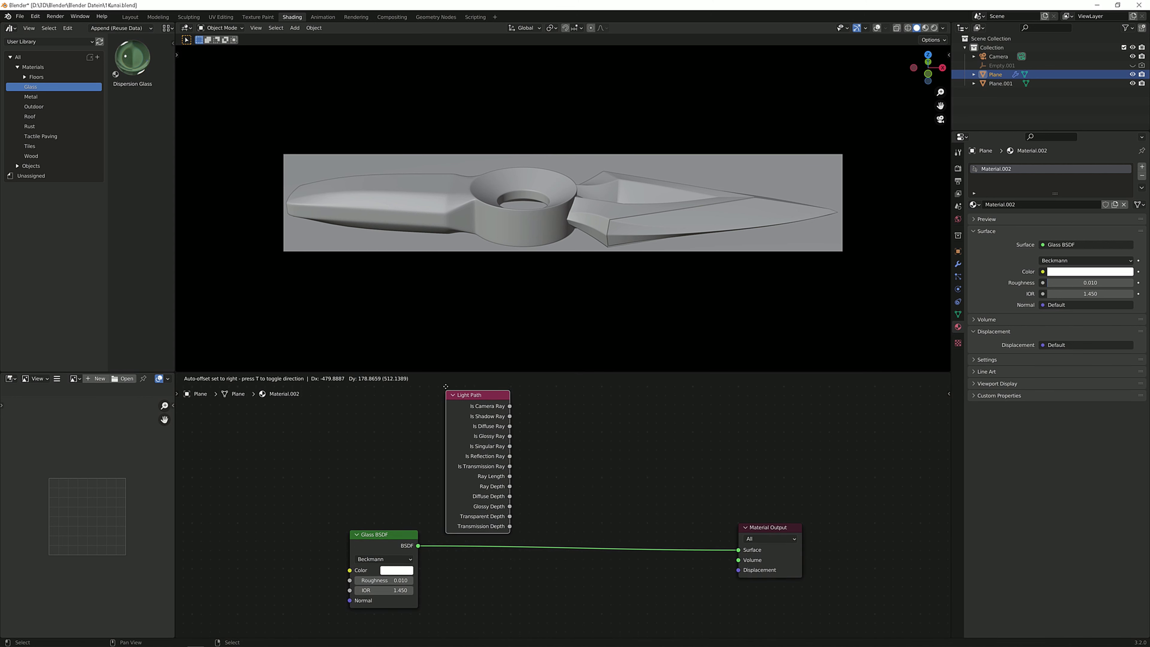
{"action": "left_click", "coordinate": [436, 426]}
Insert a Mix Shader on the link between the Glass BSDF and the Material Output
{"action": "middle_click_drag", "start_coordinate": [620, 521], "coordinate": [549, 480]}
{"action": "key", "text": "shift+a"}
{"action": "left_click", "coordinate": [548, 479]}
{"action": "type", "text": "mix"}
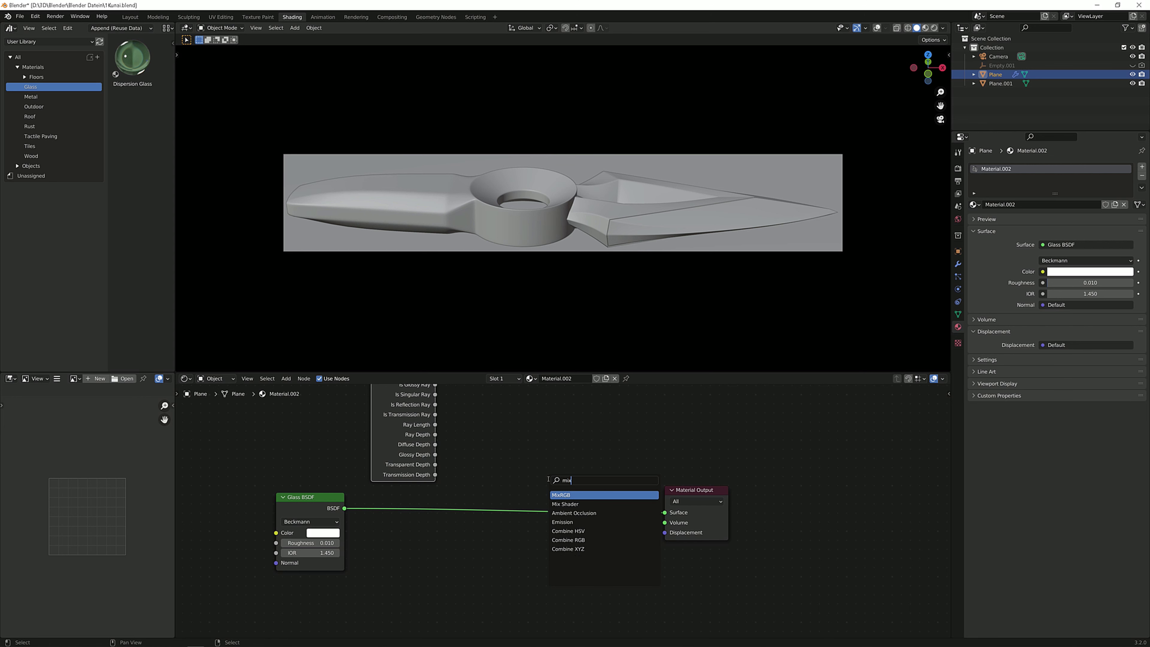
{"action": "key", "text": "Return"}
{"action": "left_click", "coordinate": [549, 482]}
Connect the Light Path's Ray Depth to the Mix Shader's Fac and move the Glass BSDF beneath the Light Path node
{"action": "middle_click_drag", "start_coordinate": [504, 459], "coordinate": [512, 475]}
{"action": "left_click_drag", "start_coordinate": [438, 437], "coordinate": [434, 442]}
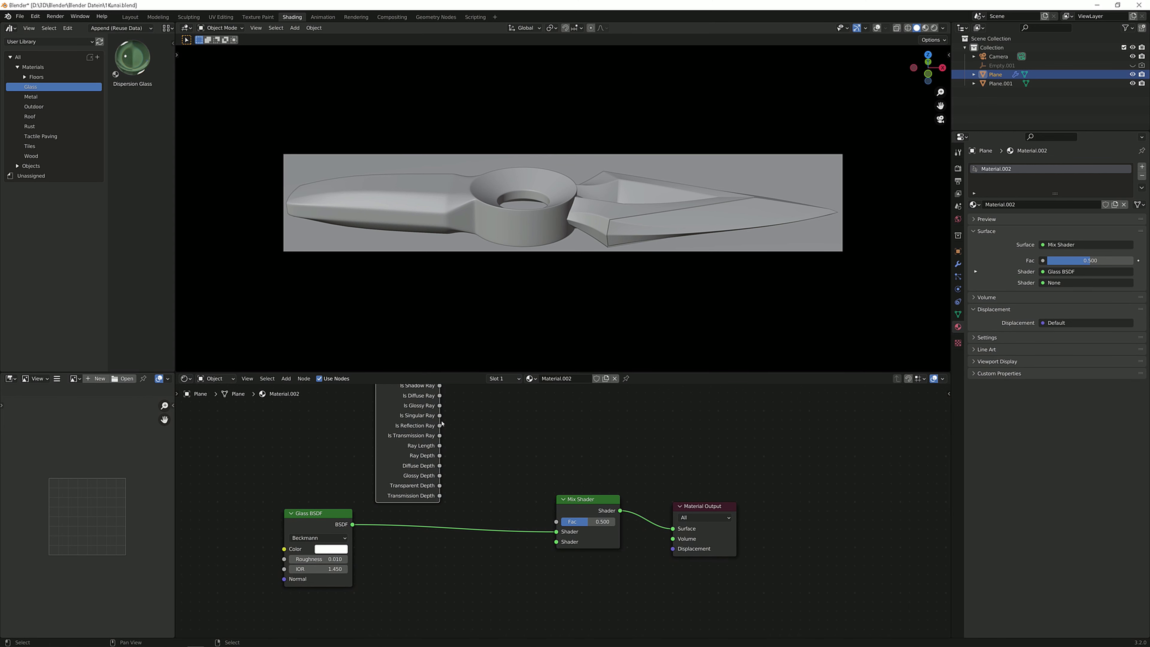
{"action": "middle_click_drag", "start_coordinate": [464, 421], "coordinate": [448, 433]}
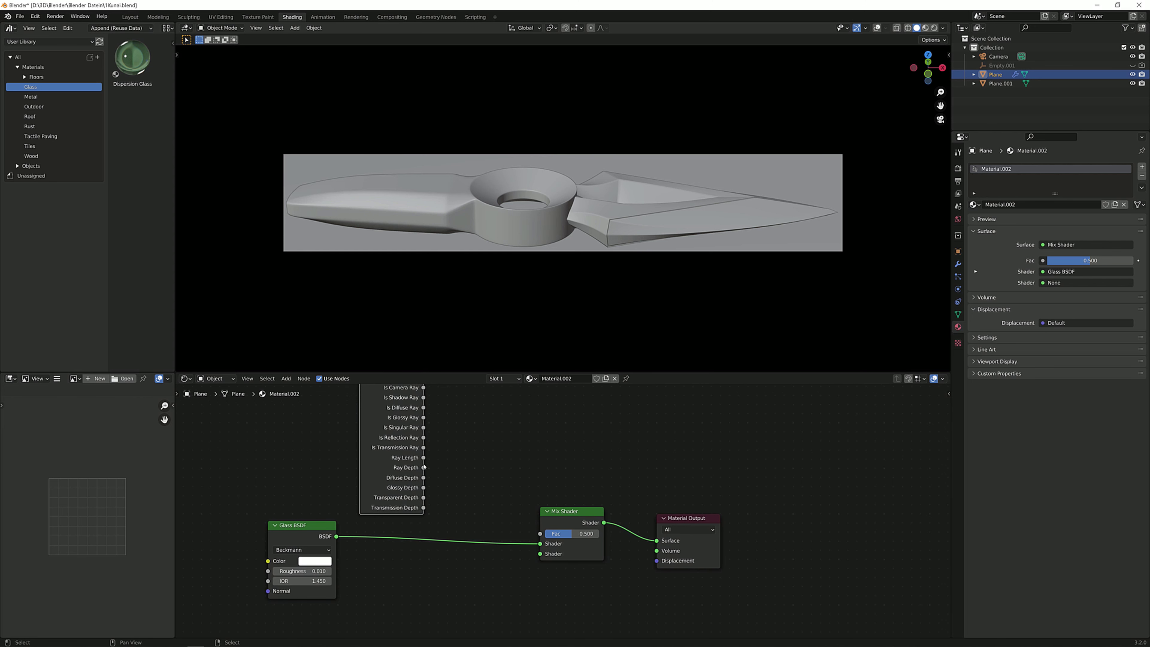
{"action": "left_click_drag", "start_coordinate": [423, 467], "coordinate": [540, 533]}
{"action": "left_click_drag", "start_coordinate": [318, 529], "coordinate": [511, 548]}
{"action": "middle_click_drag", "start_coordinate": [510, 548], "coordinate": [507, 570]}
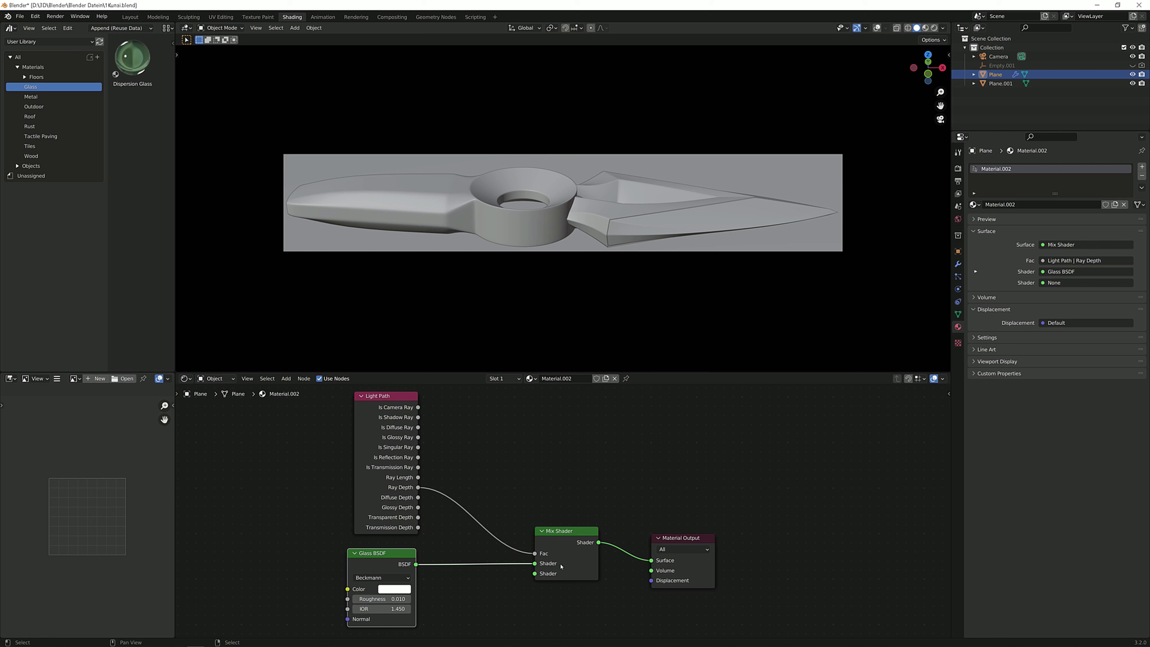
Add a Transparent BSDF below the Glass BSDF and connect it to the Mix Shader's second shader input
{"action": "middle_click_drag", "start_coordinate": [561, 566], "coordinate": [562, 502]}
{"action": "middle_click_drag", "start_coordinate": [377, 506], "coordinate": [393, 458]}
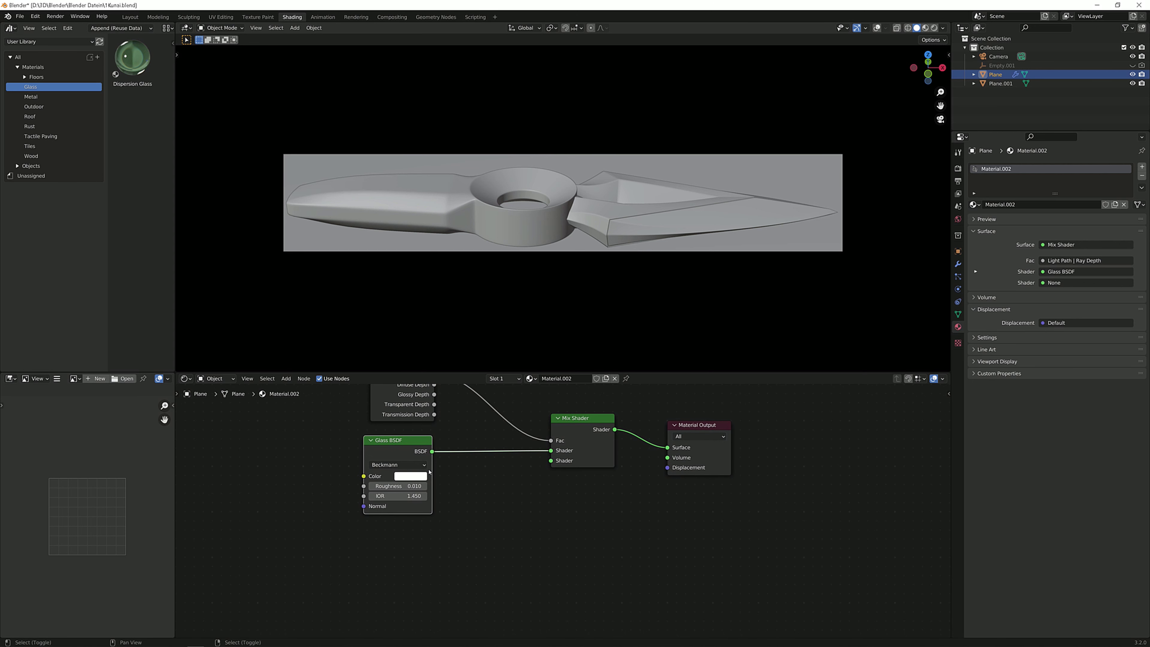
{"action": "key", "text": "shift+a"}
{"action": "left_click", "coordinate": [428, 470]}
{"action": "type", "text": "transp"}
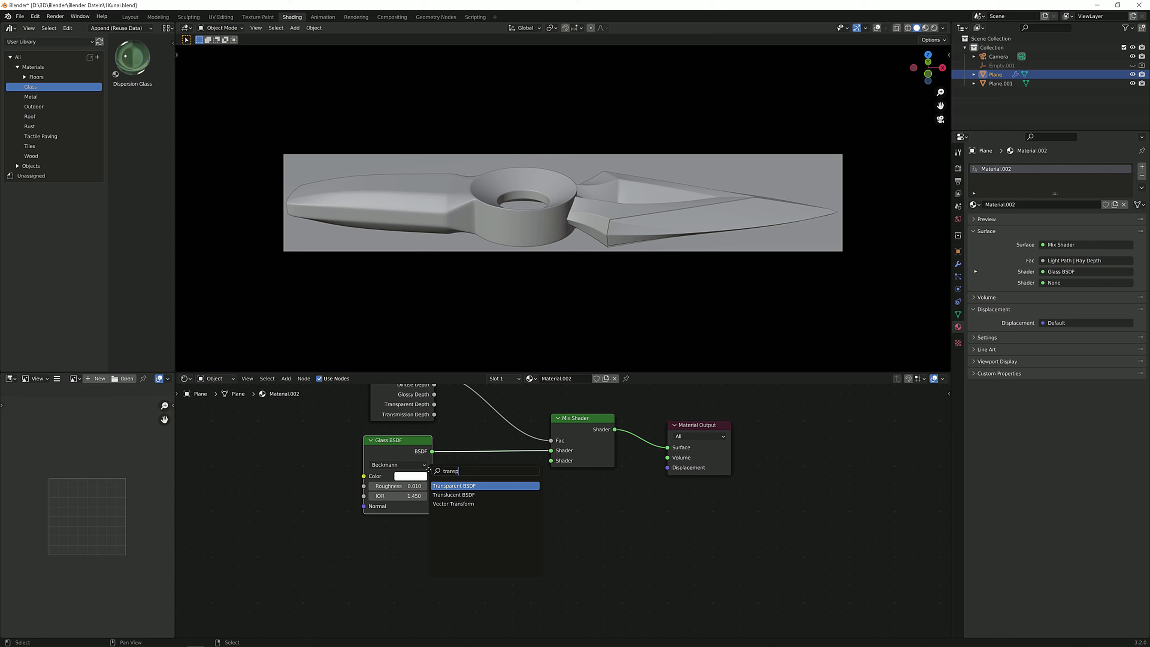
{"action": "key", "text": "Return"}
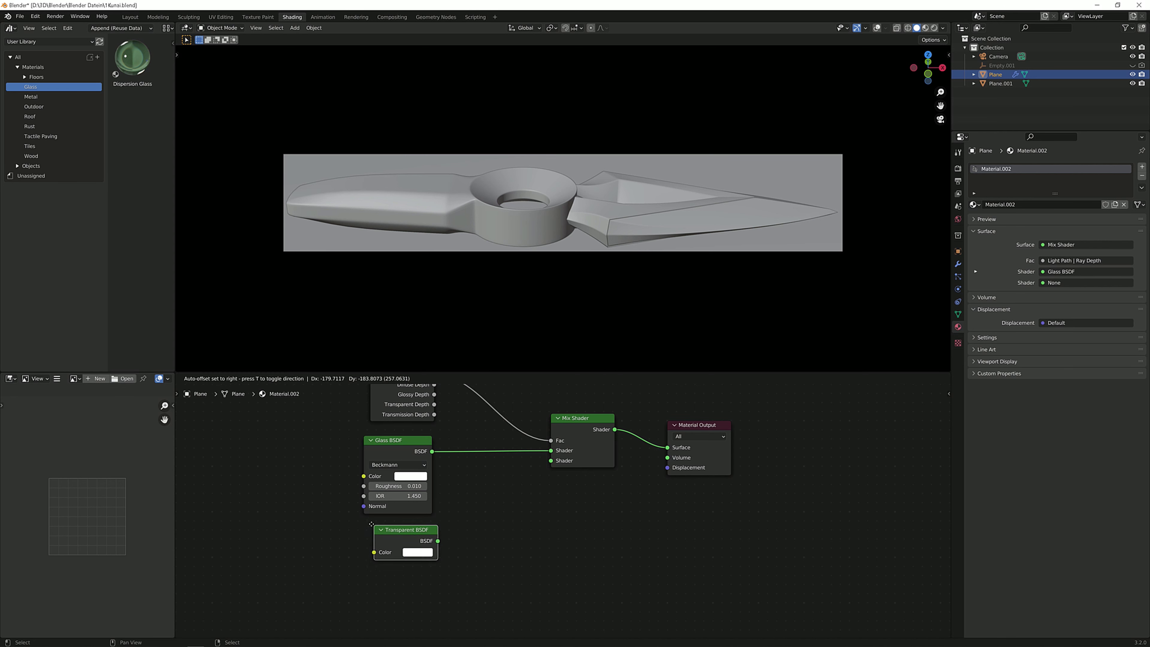
{"action": "left_click", "coordinate": [439, 544]}
{"action": "left_click_drag", "start_coordinate": [429, 538], "coordinate": [551, 460]}
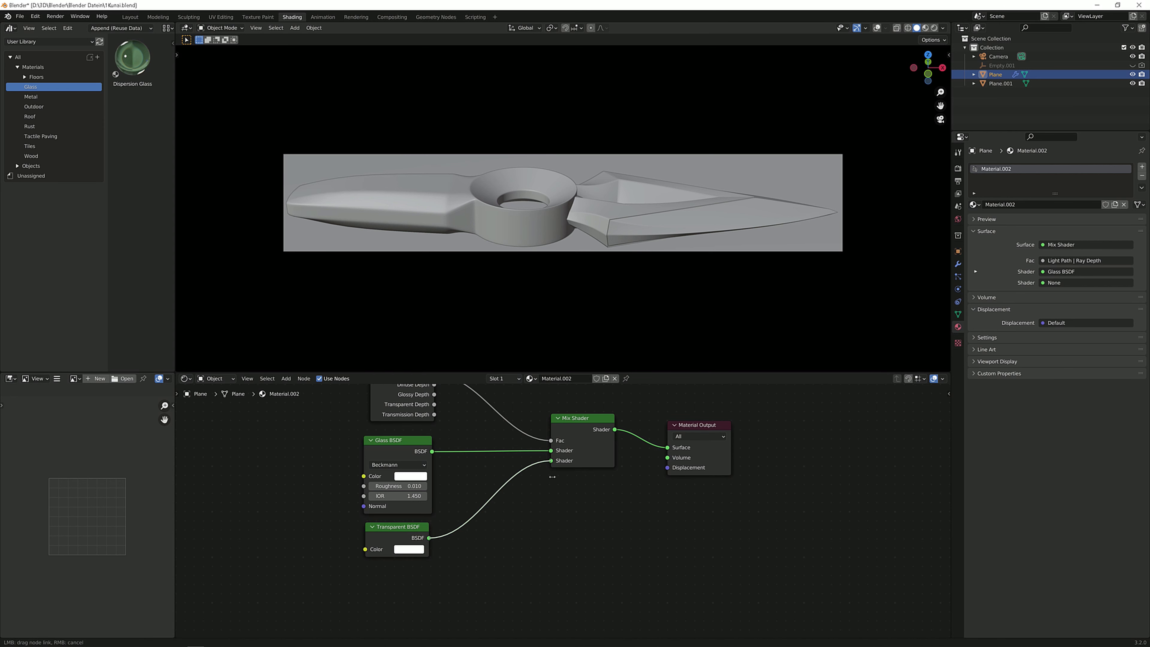
Insert a Math node on the link between Ray Depth and the Mix Shader's Fac
{"action": "middle_click_drag", "start_coordinate": [504, 402], "coordinate": [520, 450]}
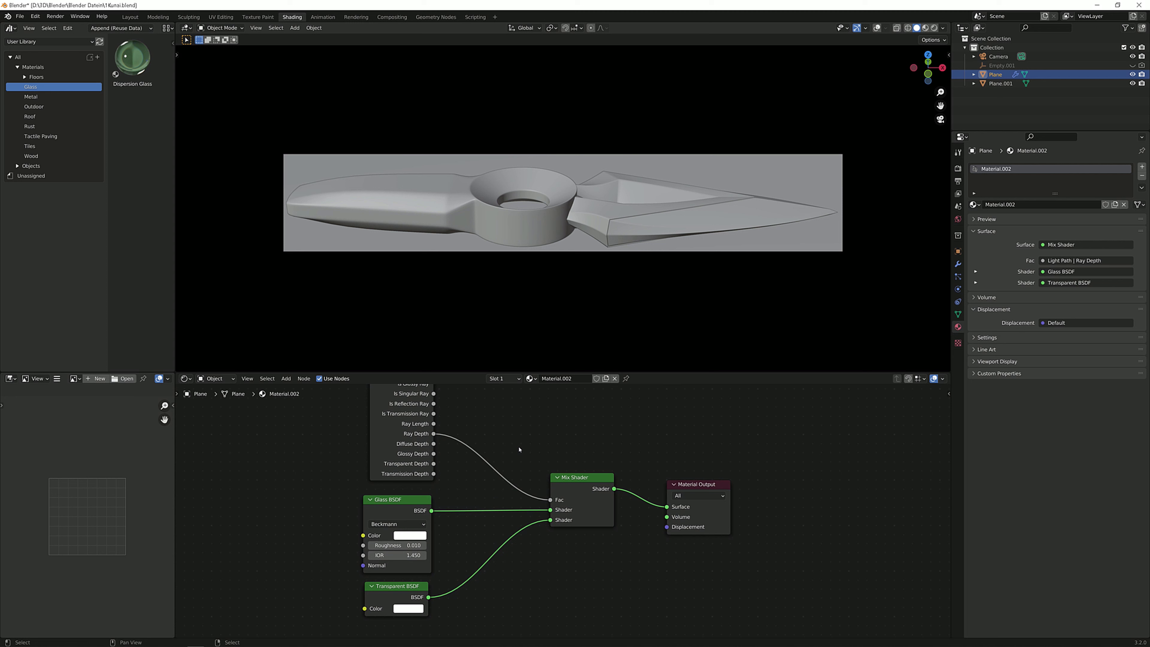
{"action": "key", "text": "shift+a"}
{"action": "type", "text": "add"}
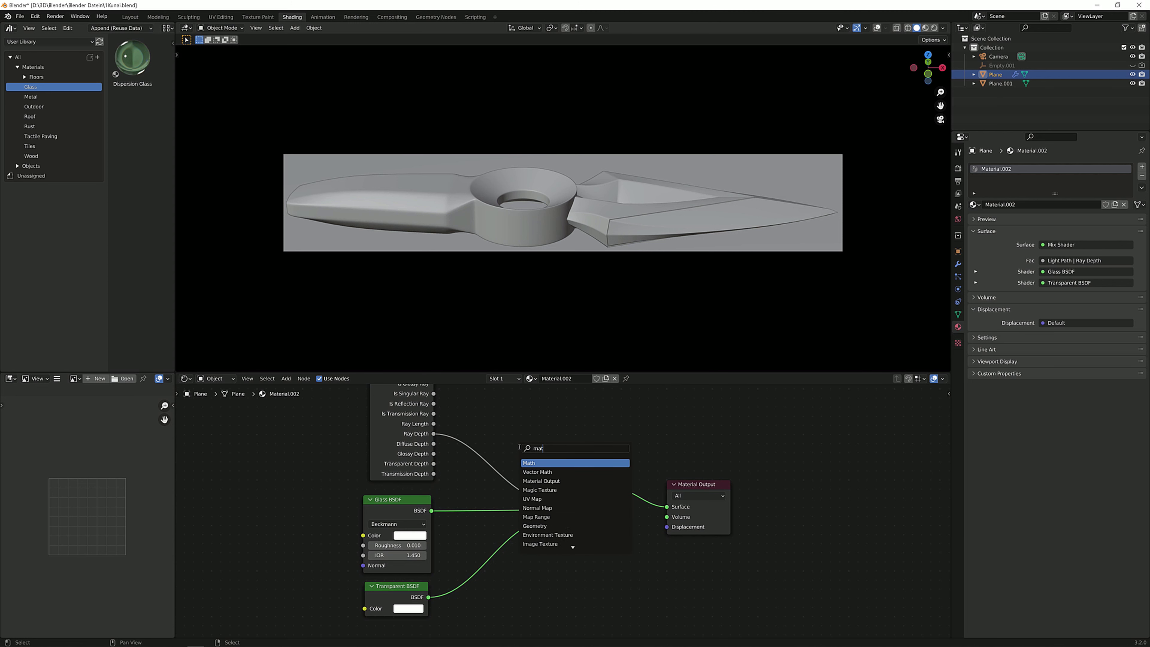
{"action": "key", "text": "Return"}
{"action": "left_click", "coordinate": [478, 420]}
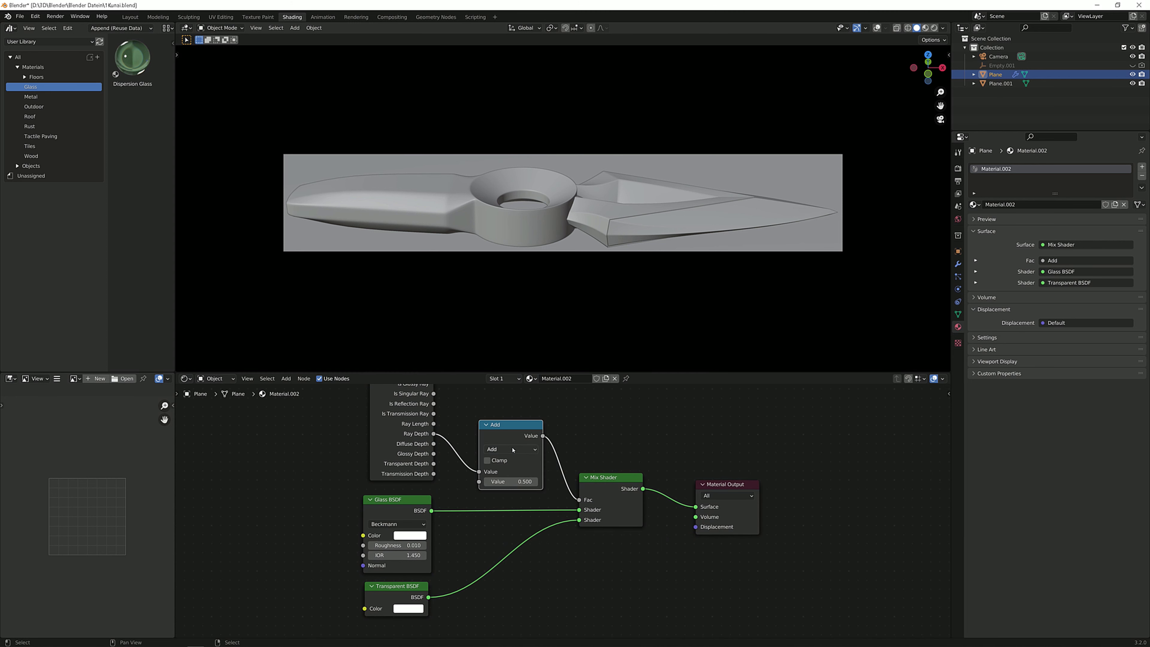
Set the Math node to Greater Than with Clamp enabled and a threshold of 12
{"action": "left_click", "coordinate": [510, 449]}
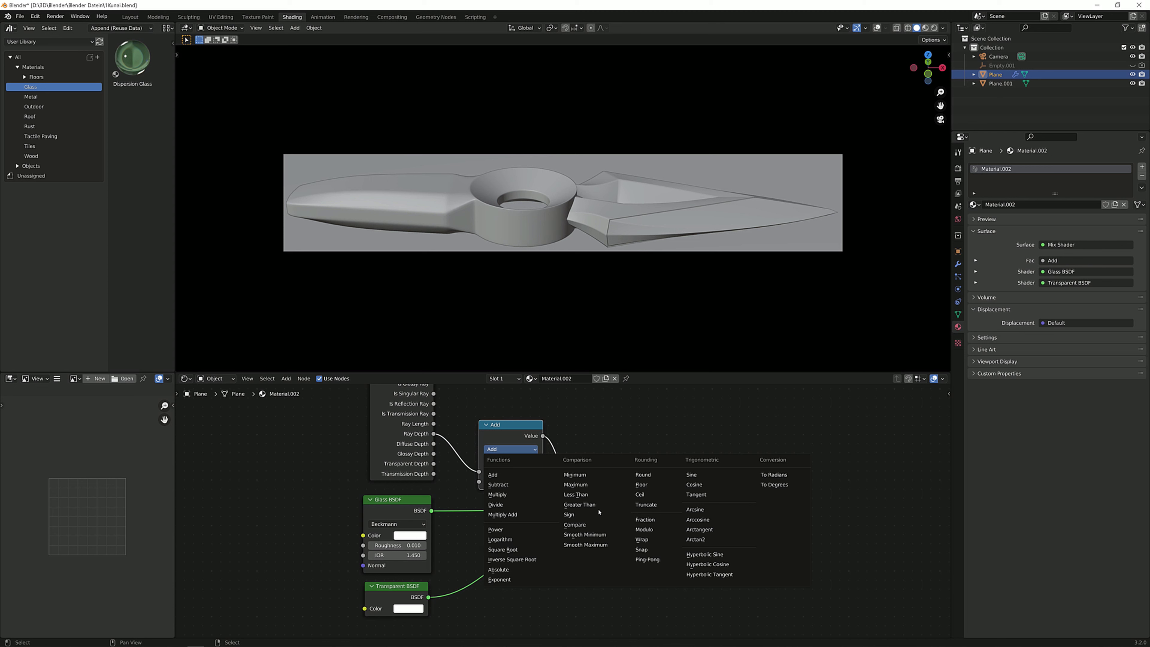
{"action": "left_click", "coordinate": [579, 505]}
{"action": "left_click", "coordinate": [487, 460]}
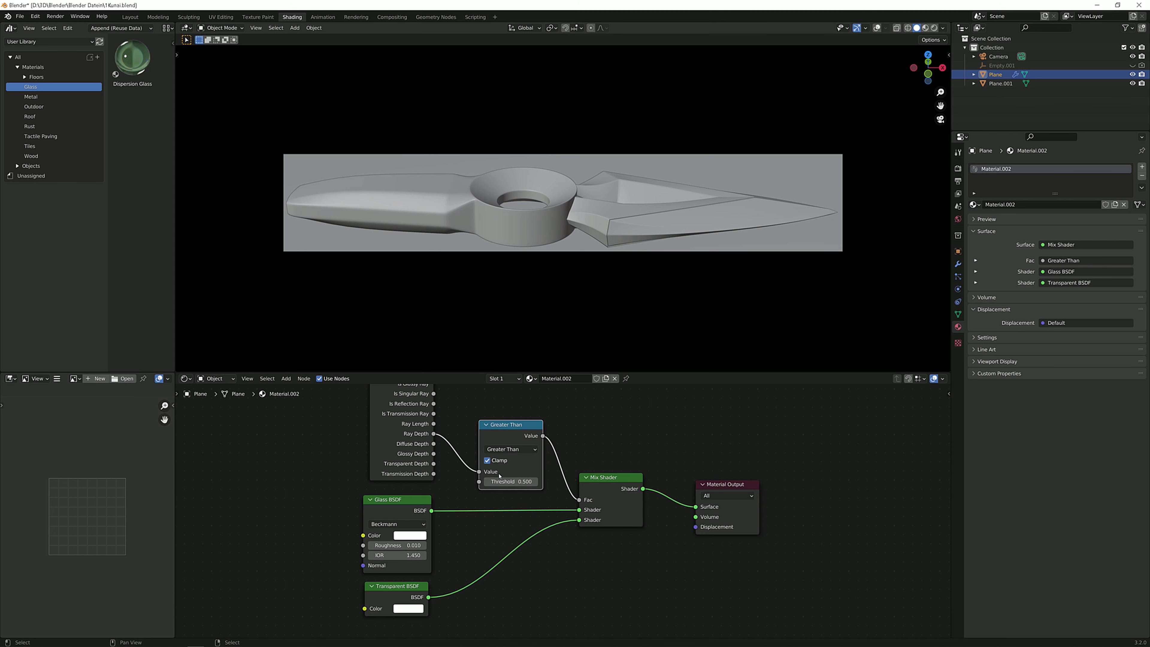
{"action": "left_click", "coordinate": [511, 481]}
{"action": "type", "text": "12"}
{"action": "key", "text": "Return"}
Render the kunai with the ray-depth glass and transparent mix material into slot 4
{"action": "middle_click_drag", "start_coordinate": [574, 470], "coordinate": [558, 495]}
{"action": "scroll", "coordinate": [561, 498], "scroll_direction": "up", "scroll_amount": 1}
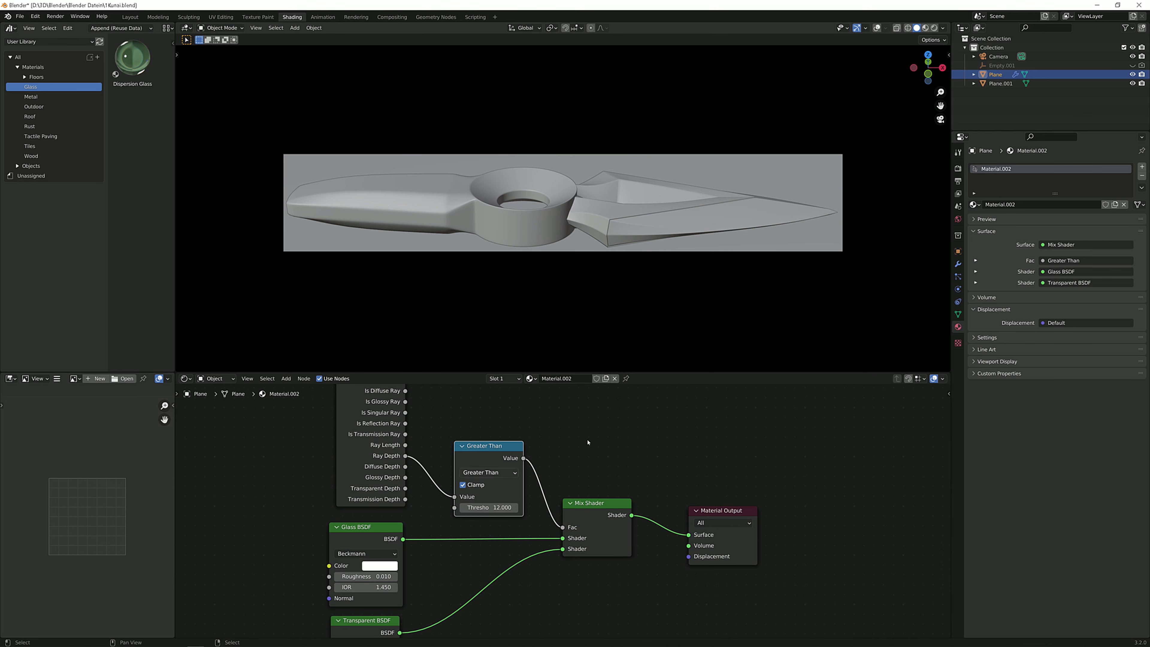
{"action": "scroll", "coordinate": [598, 430], "scroll_direction": "down", "scroll_amount": 2}
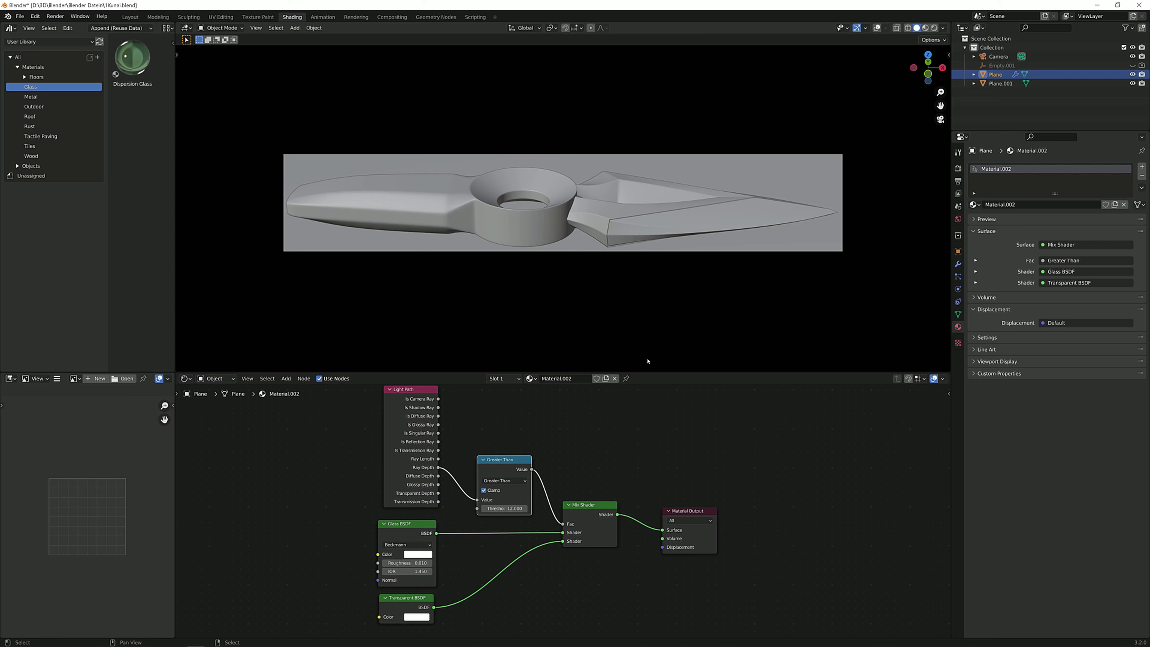
{"action": "middle_click_drag", "start_coordinate": [387, 588], "coordinate": [412, 527]}
{"action": "scroll", "coordinate": [412, 528], "scroll_direction": "up", "scroll_amount": 3}
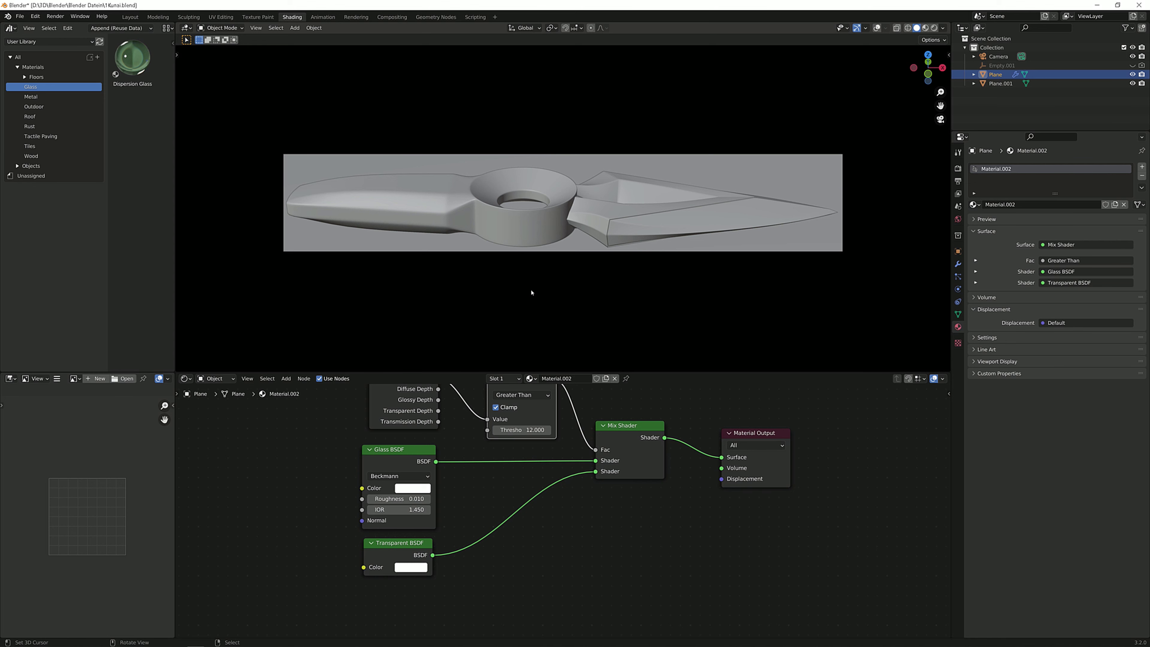
{"action": "key", "text": "F12"}
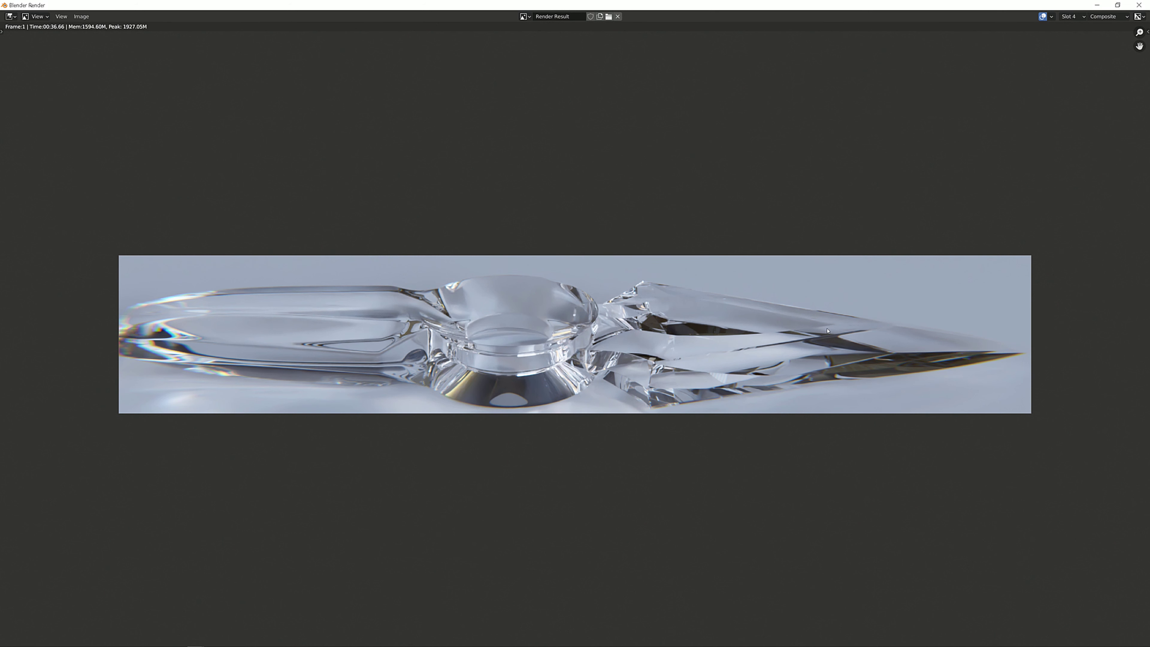
Alternate between the slot 3 and slot 4 renders to compare the 1024-bounce glass with the Light Path material
{"action": "key", "text": "alt+j"}
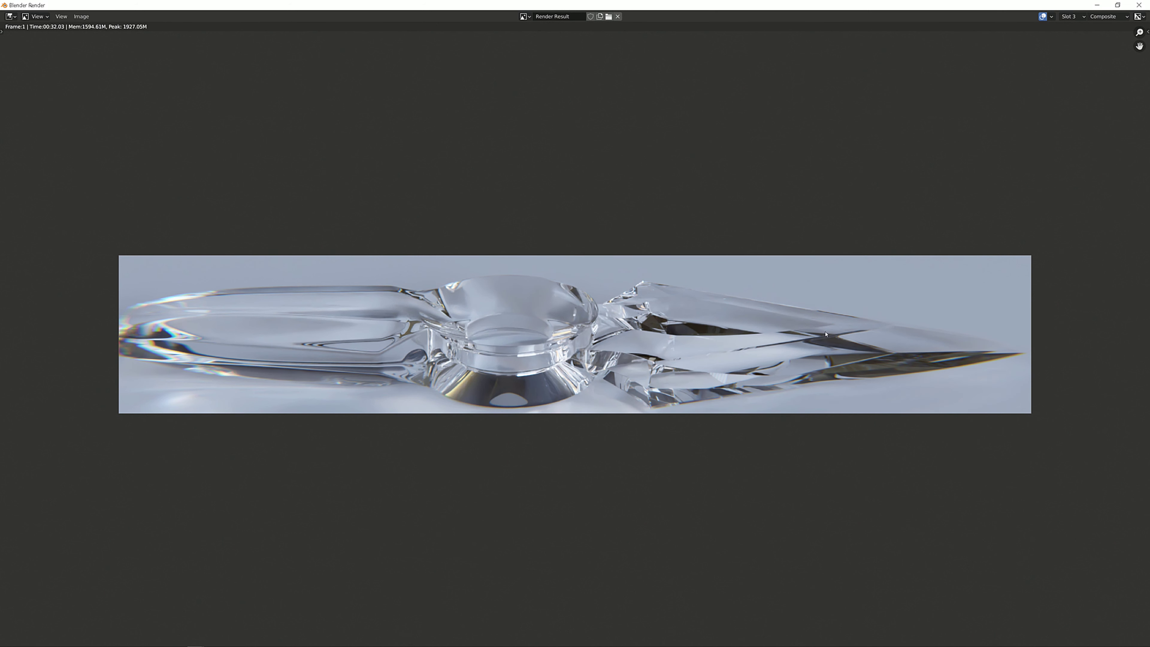
{"action": "key", "text": "j"}
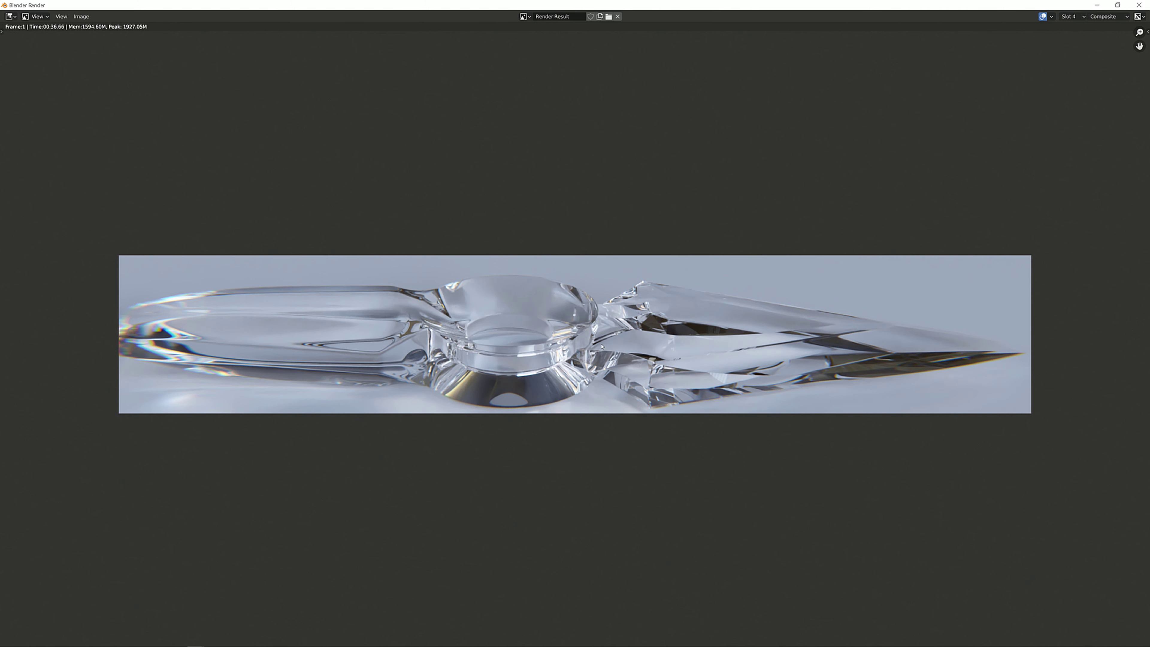
{"action": "key", "text": "alt+j"}
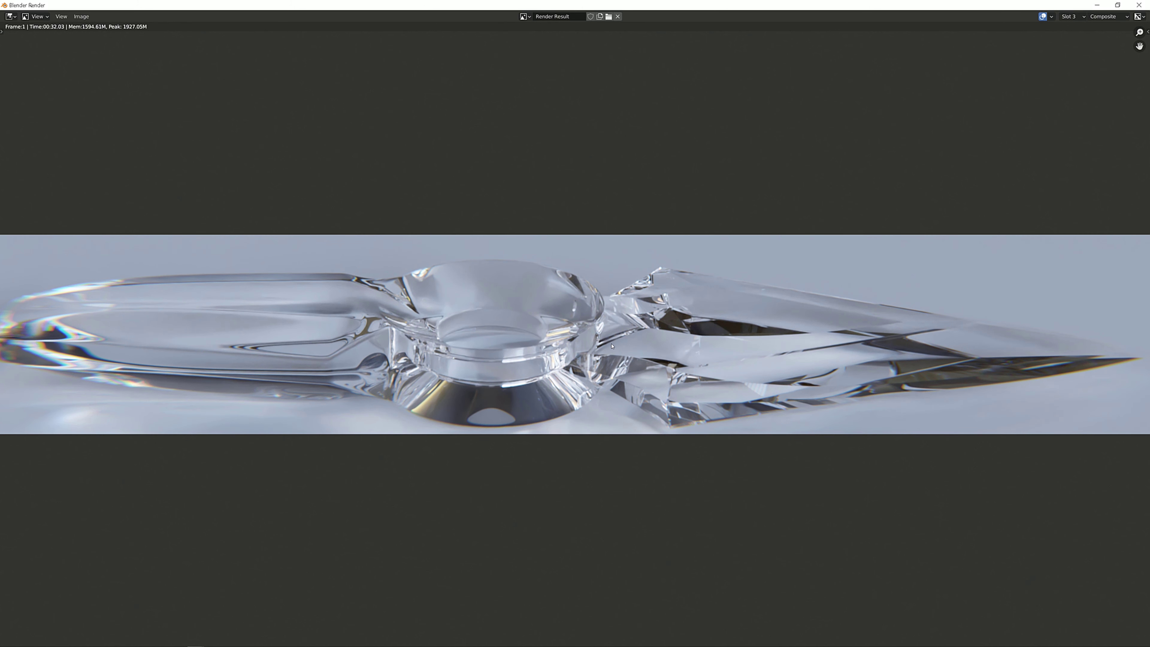
{"action": "key", "text": "j"}
{"action": "key", "text": "alt+j"}
{"action": "key", "text": "j"}
Flip repeatedly between the slot 3 and slot 4 renders to examine differences in the glass reflections
{"action": "key", "text": "j"}
{"action": "key", "text": "j"}
{"action": "key", "text": "j"}
{"action": "key", "text": "j"}
{"action": "key", "text": "j"}
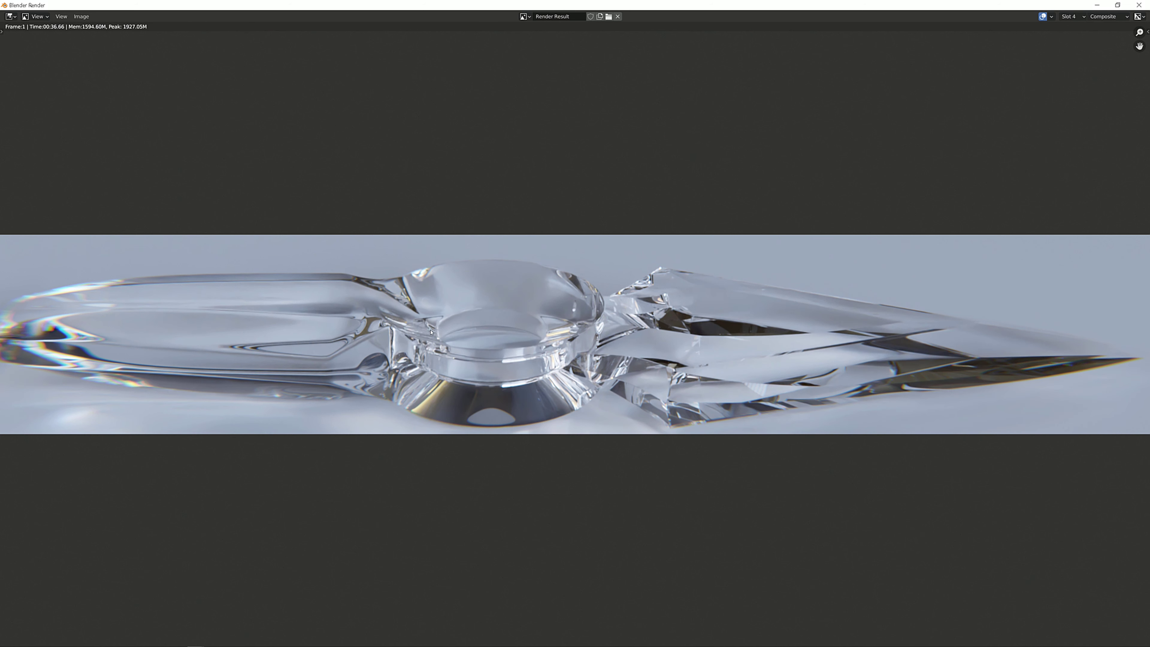
{"action": "key", "text": "j"}
{"action": "key", "text": "j"}
{"action": "key", "text": "j"}
{"action": "key", "text": "j"}
{"action": "key", "text": "j"}
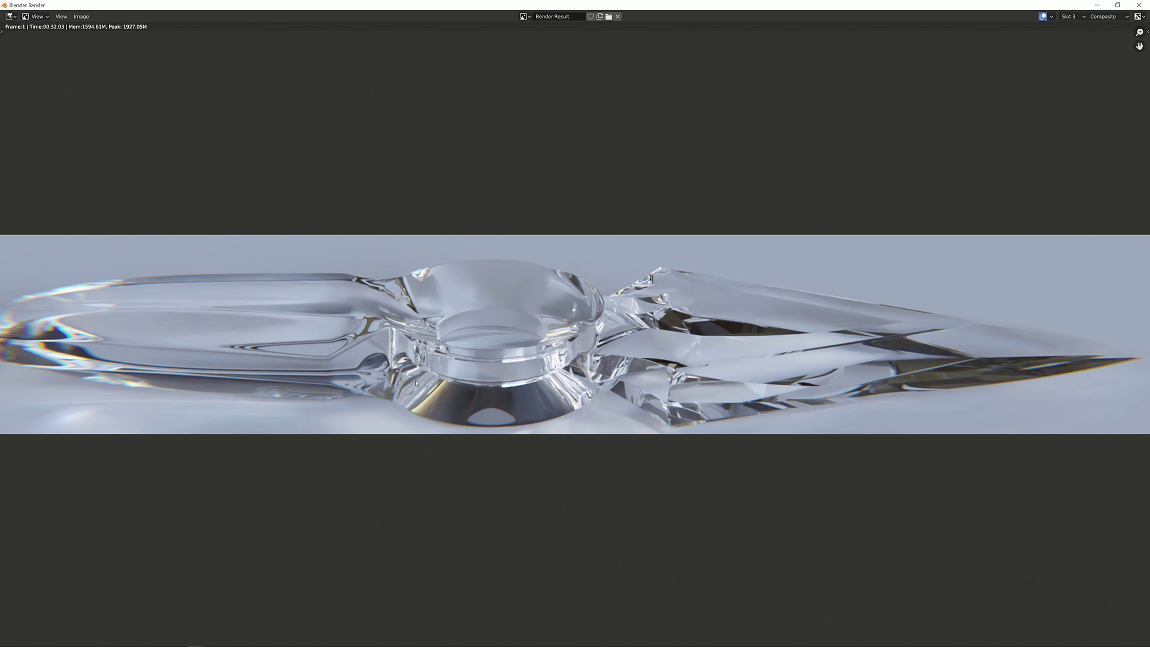
{"action": "key", "text": "j"}
{"action": "key", "text": "j"}
{"action": "key", "text": "j"}
{"action": "key", "text": "j"}
{"action": "key", "text": "j"}
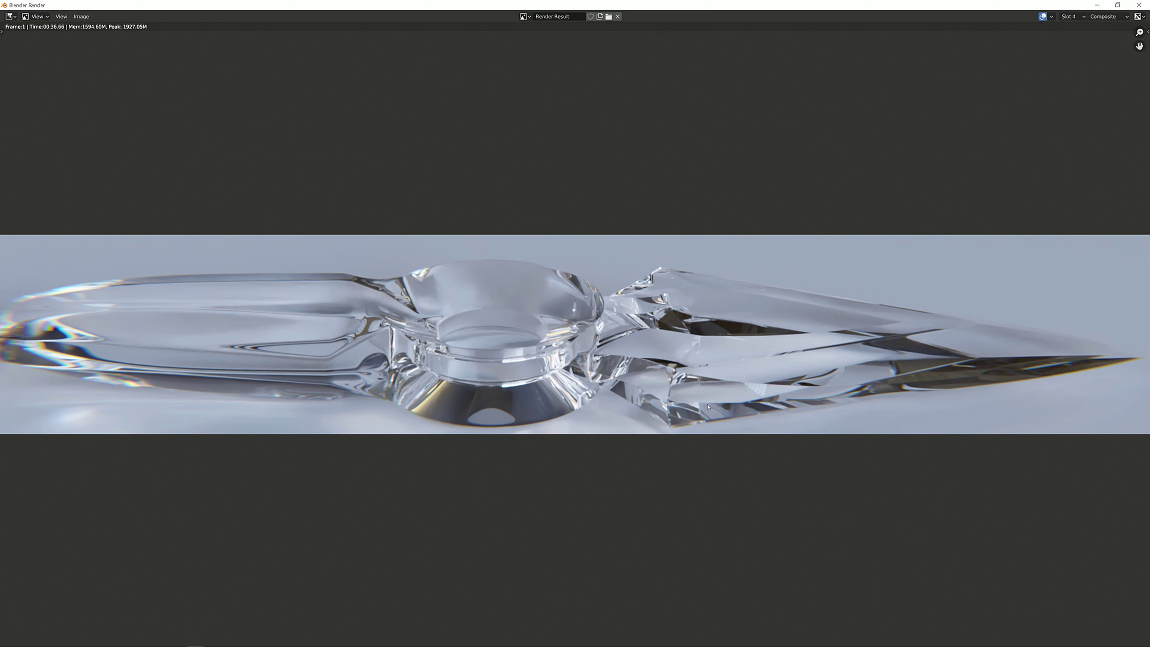
{"action": "key", "text": "j"}
{"action": "key", "text": "j"}
{"action": "key", "text": "j"}
{"action": "key", "text": "j"}
Switch back and forth between the slot 2 and slot 4 renders to compare the glass and the render times
{"action": "key", "text": "2"}
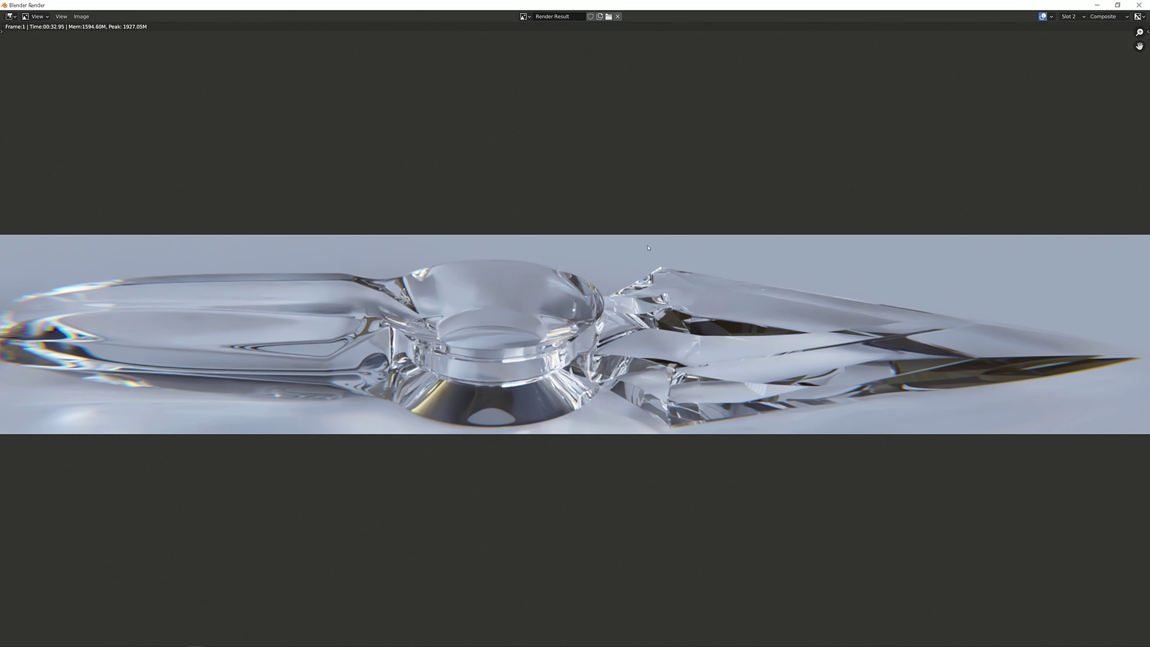
{"action": "scroll", "coordinate": [645, 249], "scroll_direction": "down", "scroll_amount": 1}
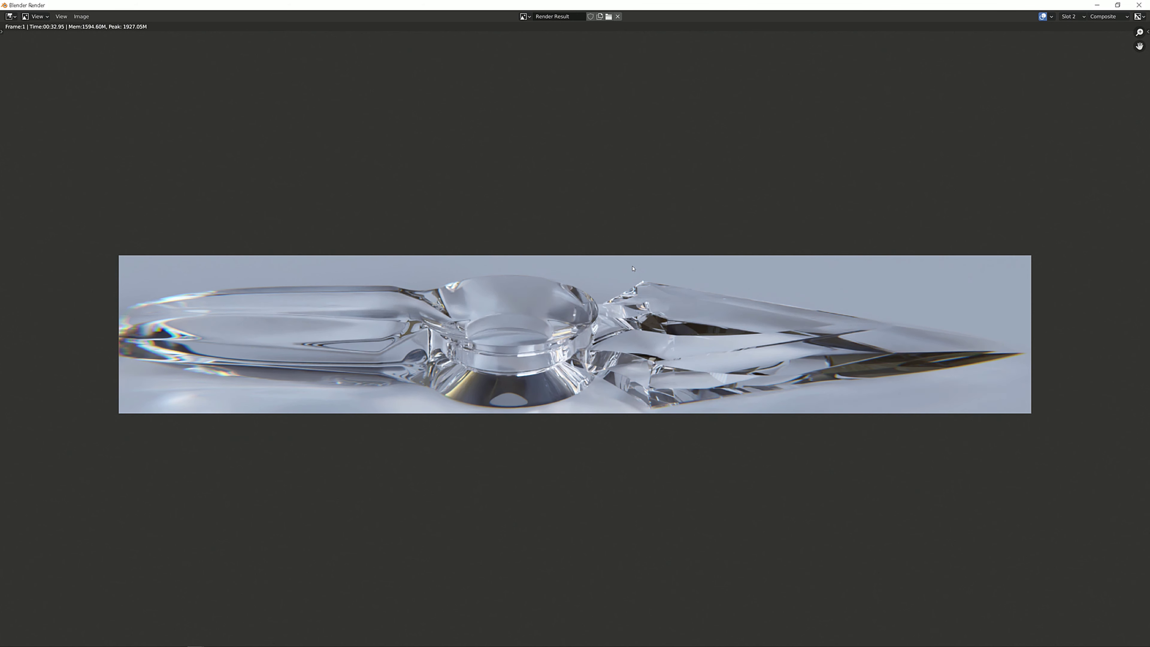
{"action": "key", "text": "4"}
{"action": "scroll", "coordinate": [693, 384], "scroll_direction": "up", "scroll_amount": 1}
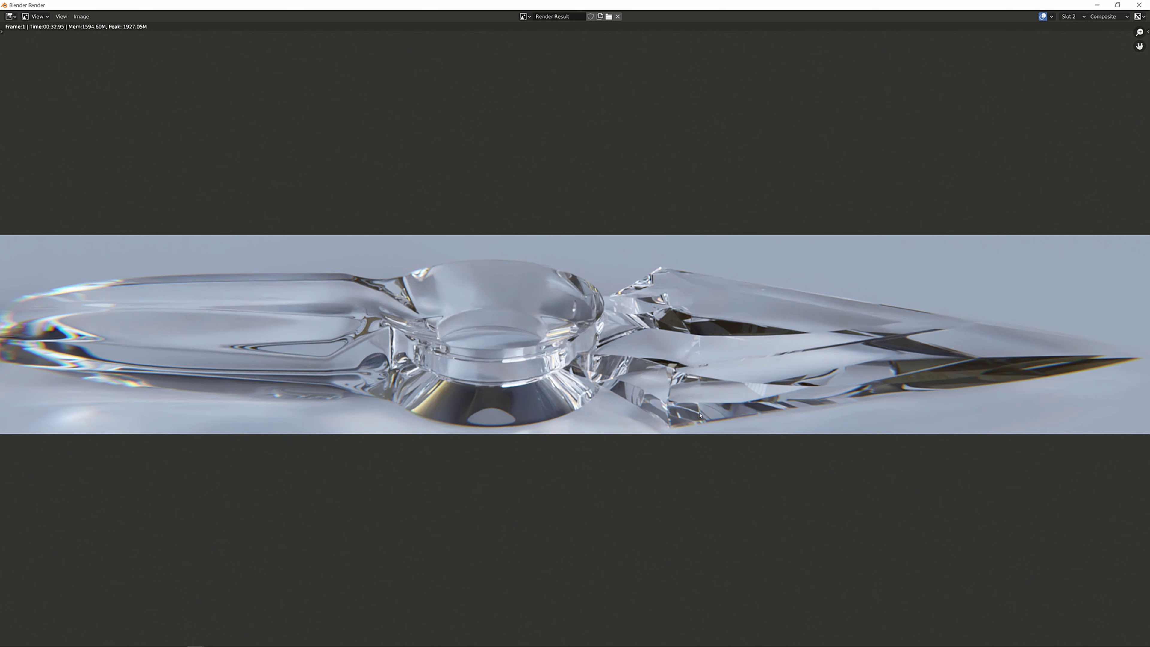
{"action": "key", "text": "2"}
{"action": "key", "text": "4"}
{"action": "key", "text": "2"}
{"action": "key", "text": "4"}
{"action": "key", "text": "2"}
{"action": "key", "text": "4"}
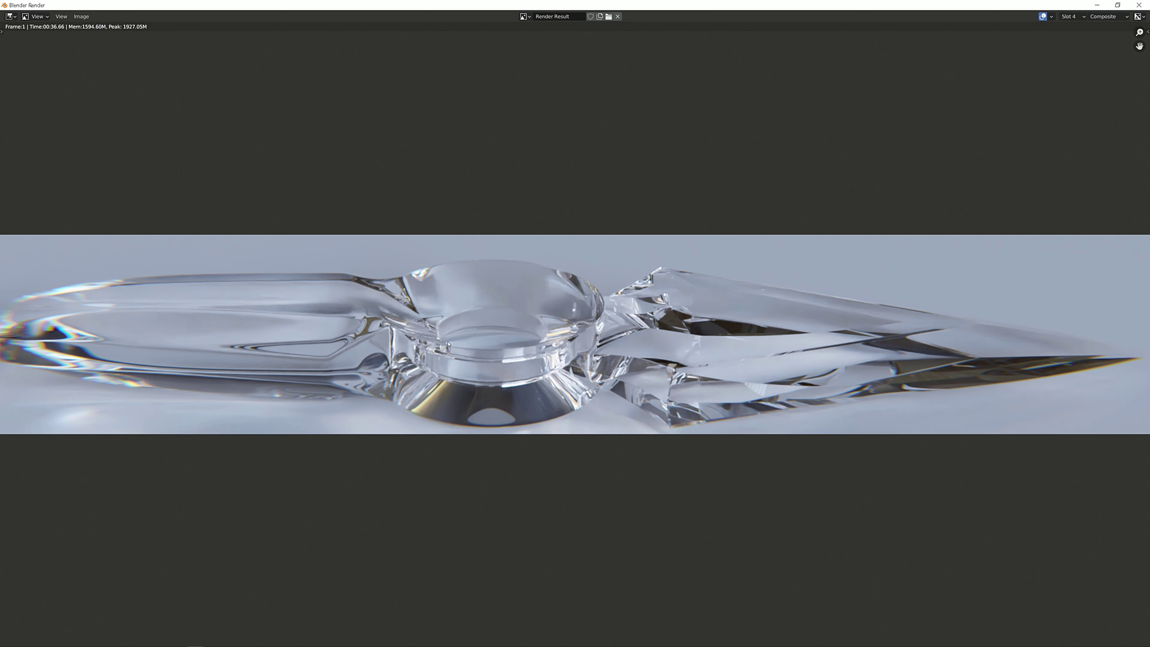
{"action": "key", "text": "2"}
{"action": "key", "text": "4"}
{"action": "key", "text": "2"}
{"action": "key", "text": "4"}
{"action": "key", "text": "2"}
{"action": "key", "text": "4"}
{"action": "key", "text": "2"}
{"action": "key", "text": "4"}
{"action": "key", "text": "2"}
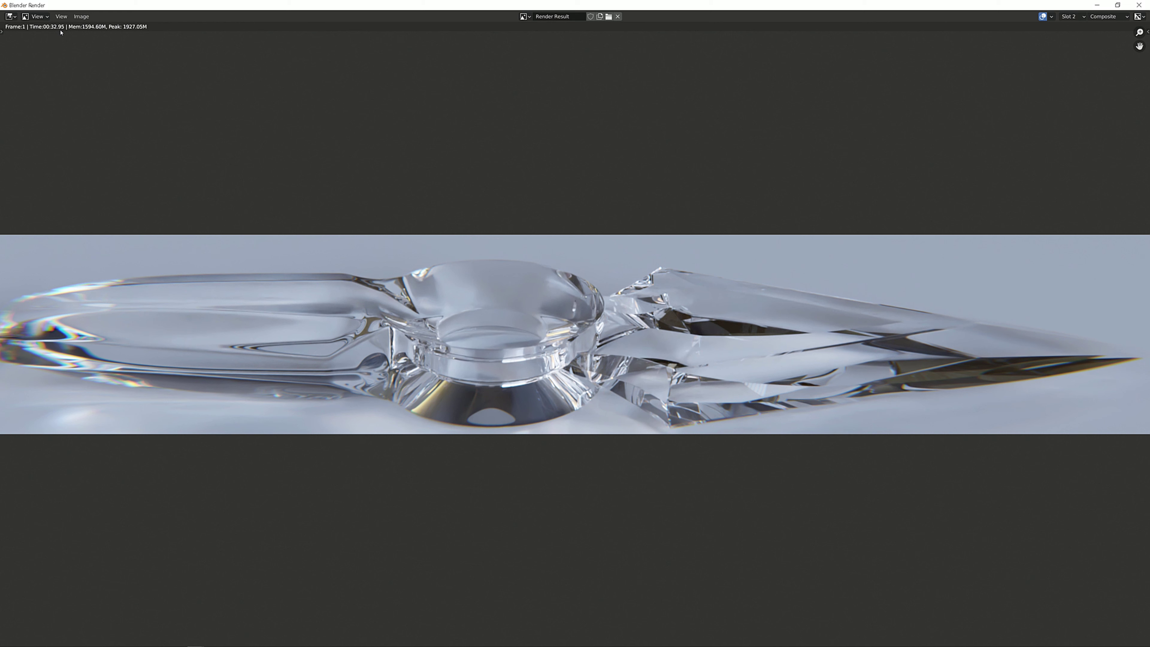
Compare the slot 2 and slot 4 renders at several magnifications, including a close view of the kunai's ring
{"action": "scroll", "coordinate": [571, 299], "scroll_direction": "down", "scroll_amount": 2}
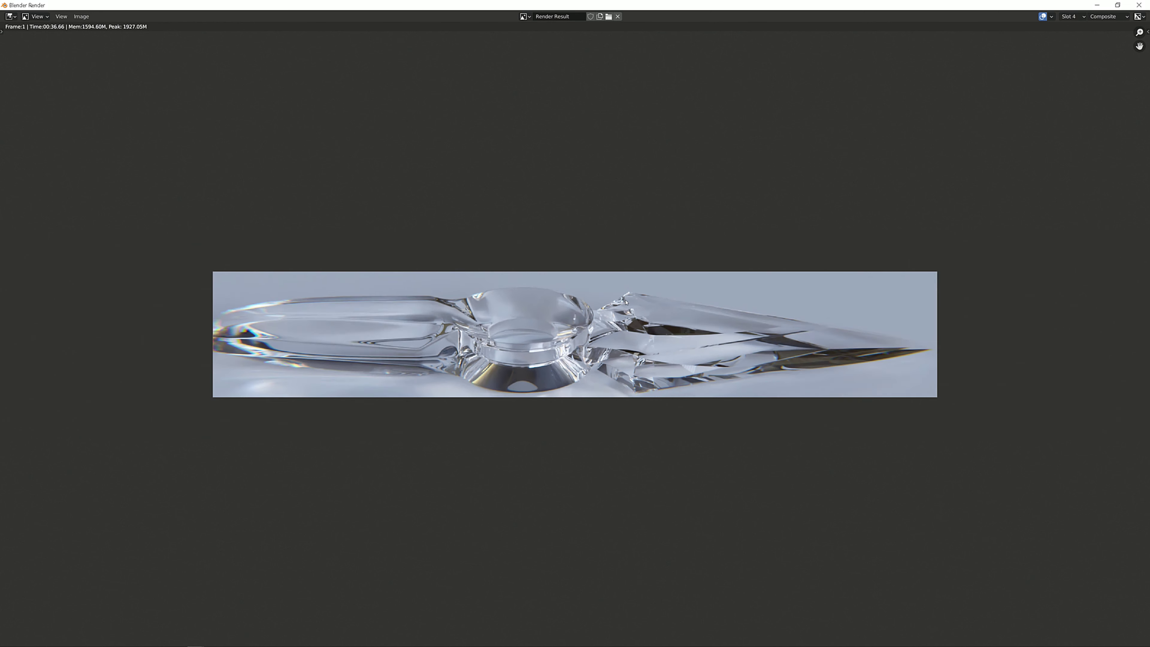
{"action": "scroll", "coordinate": [275, 199], "scroll_direction": "up", "scroll_amount": 1}
{"action": "key", "text": "4"}
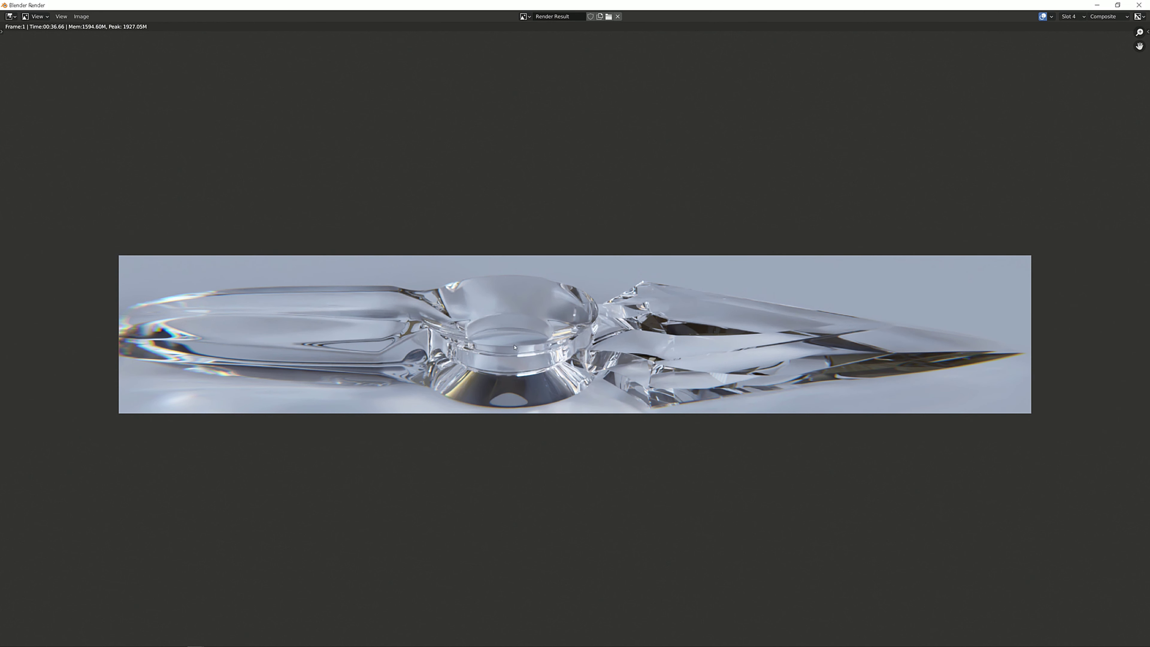
{"action": "key", "text": "2"}
{"action": "scroll", "coordinate": [612, 312], "scroll_direction": "up", "scroll_amount": 4}
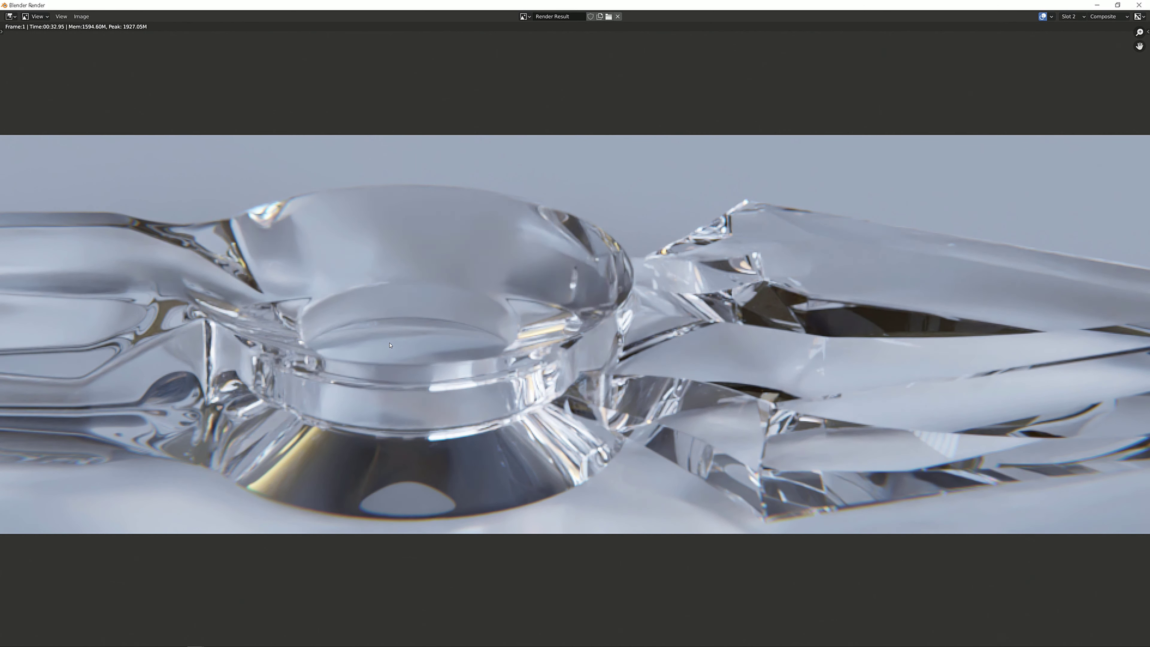
{"action": "key", "text": "4"}
{"action": "key", "text": "2"}
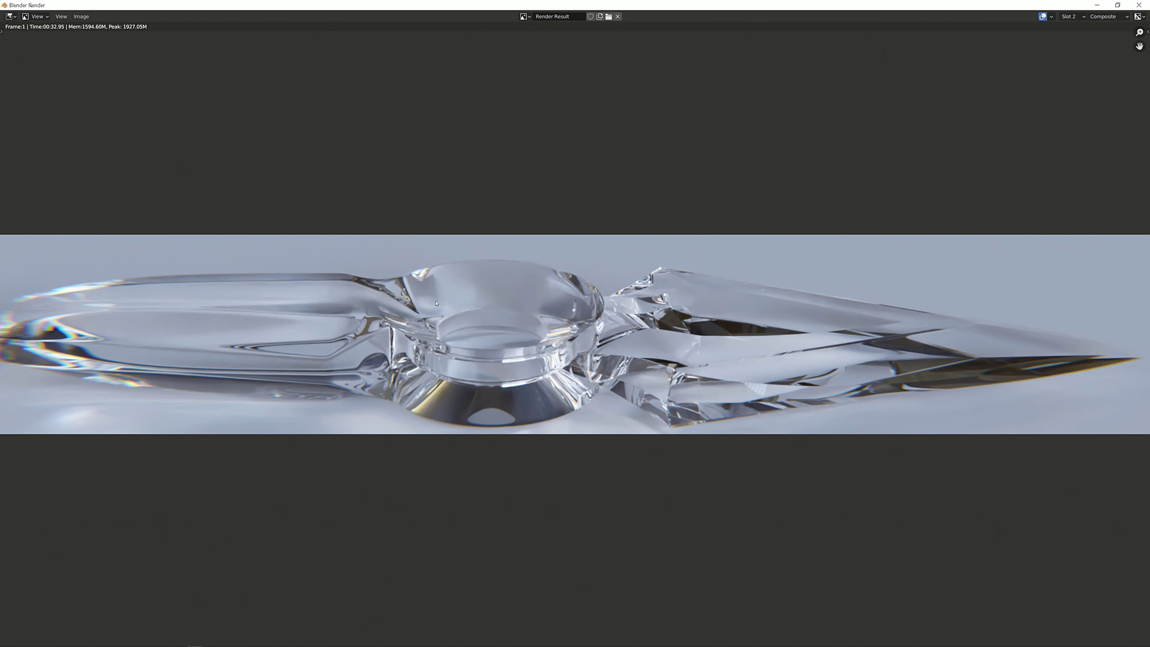
{"action": "key", "text": "4"}
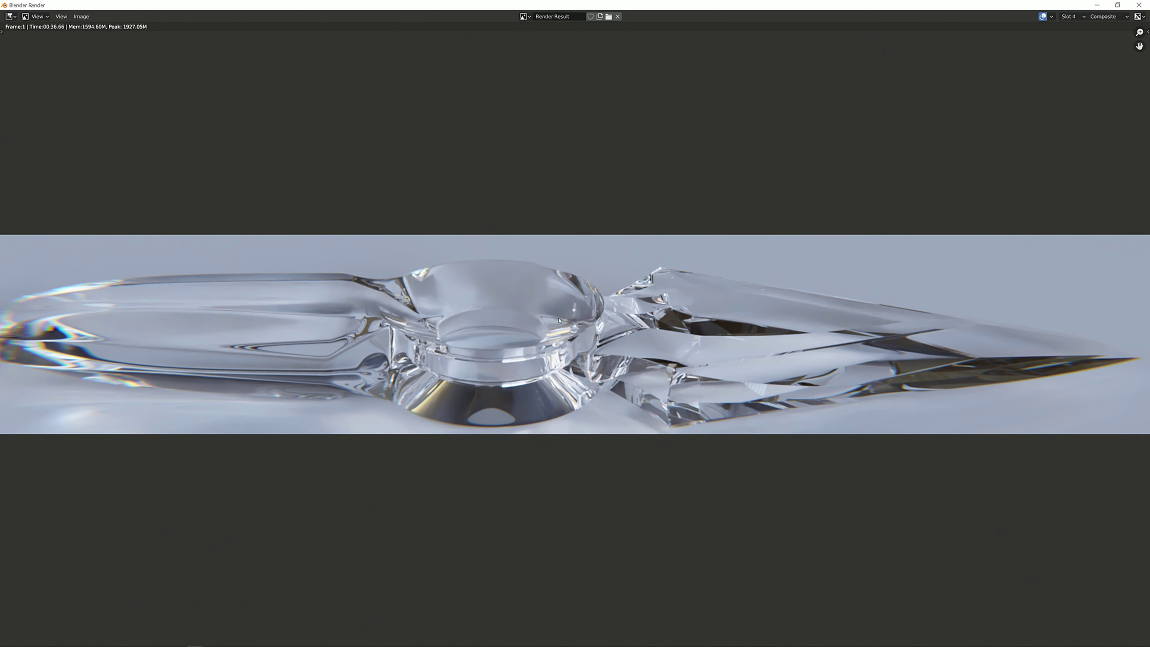
{"action": "key", "text": "2"}
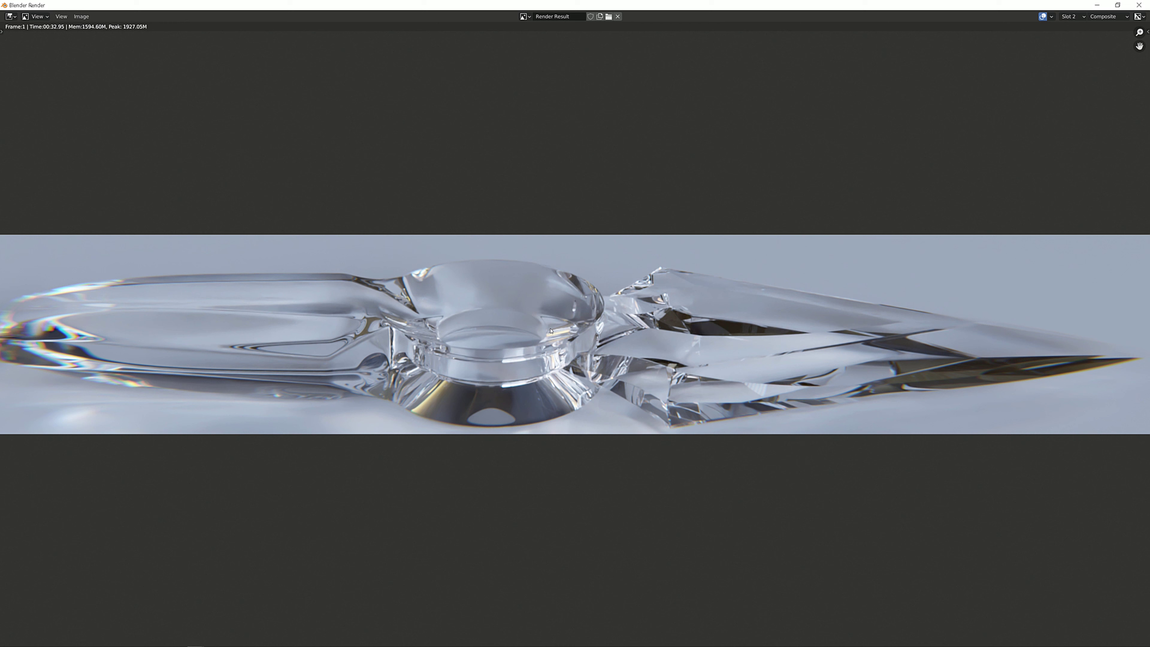
Compare the slot 3 render with the slot 2 render across the whole kunai
{"action": "key", "text": "3"}
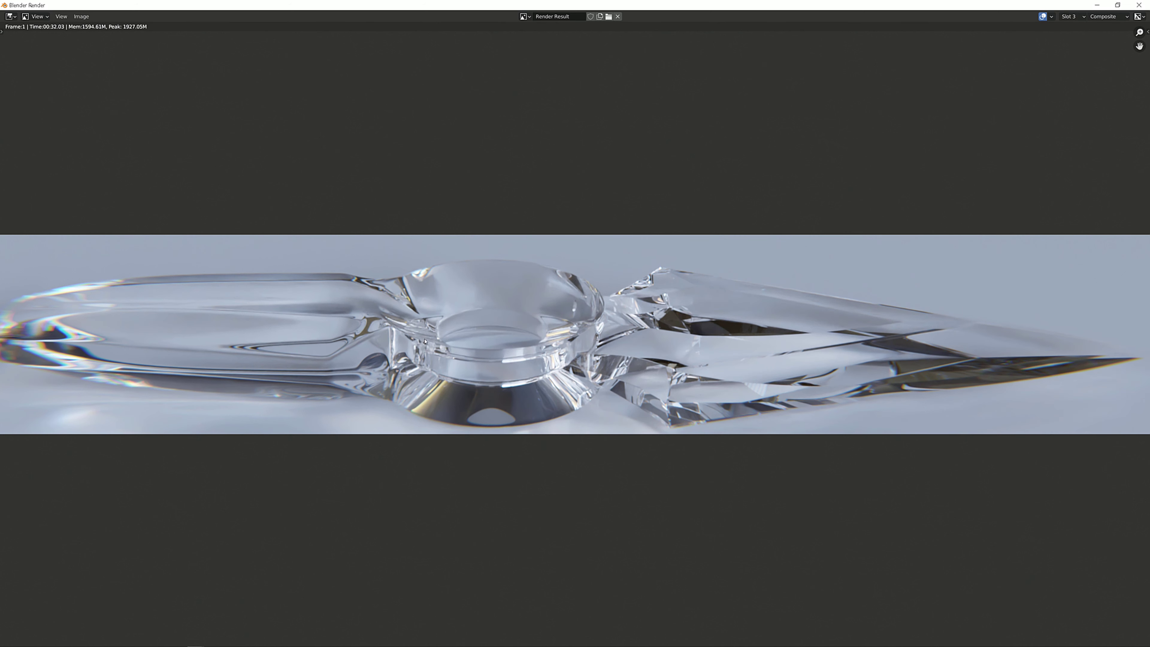
{"action": "key", "text": "2"}
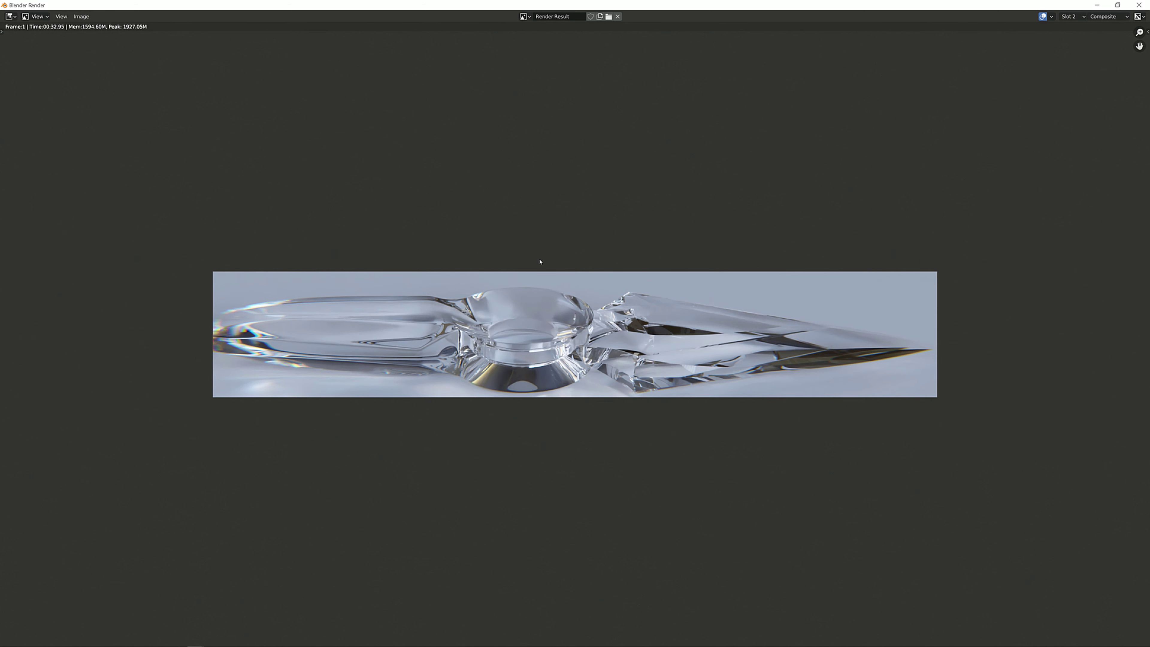
{"action": "scroll", "coordinate": [531, 313], "scroll_direction": "up", "scroll_amount": 1}
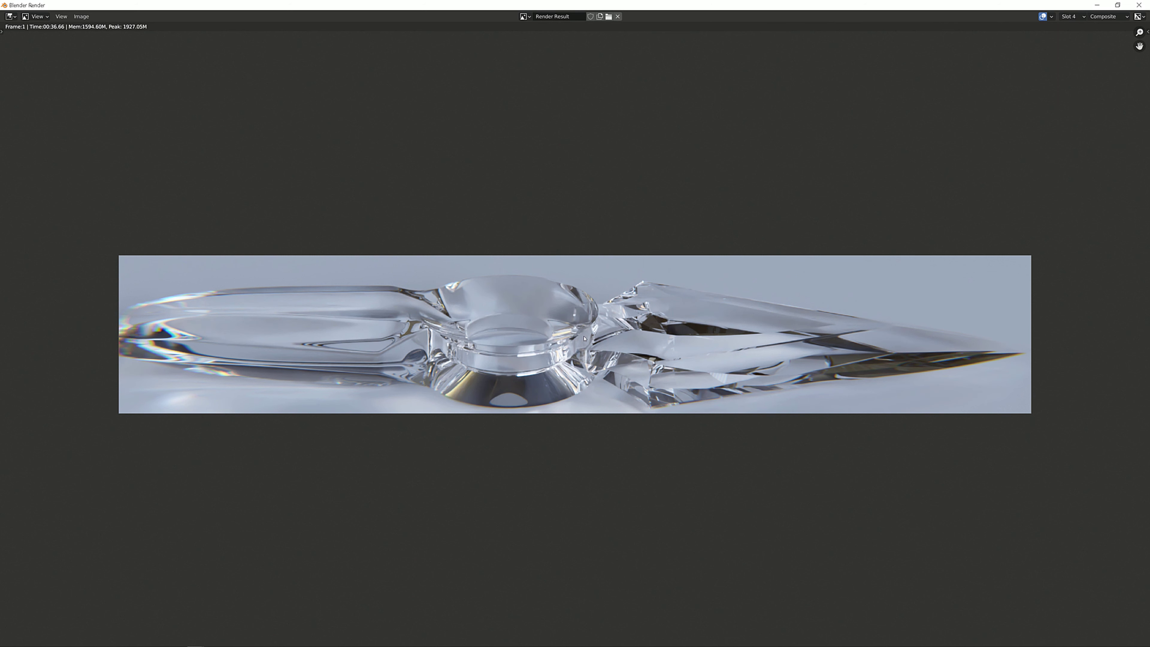
Cycle through the stored render slots, starting from slot 4, to compare the kunai's blade and handle
{"action": "key", "text": "4"}
{"action": "key", "text": "j"}
{"action": "key", "text": "j"}
{"action": "key", "text": "j"}
{"action": "key", "text": "j"}
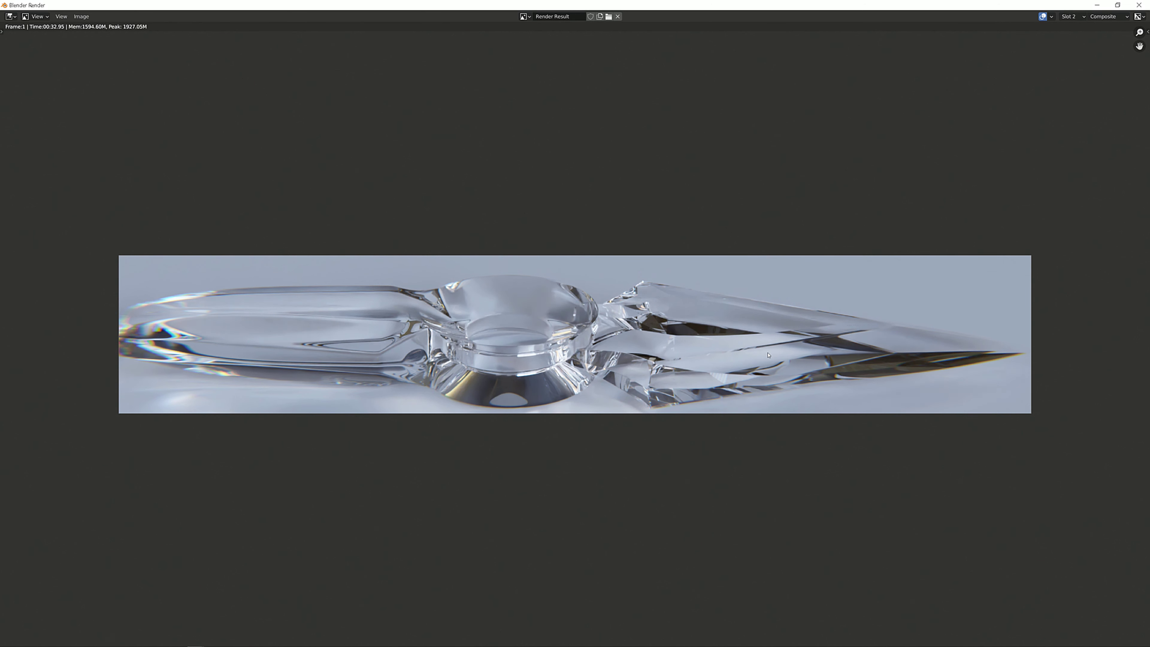
{"action": "key", "text": "j"}
{"action": "key", "text": "j"}
{"action": "scroll", "coordinate": [851, 363], "scroll_direction": "up", "scroll_amount": 1}
{"action": "key", "text": "j"}
{"action": "key", "text": "j"}
{"action": "key", "text": "j"}
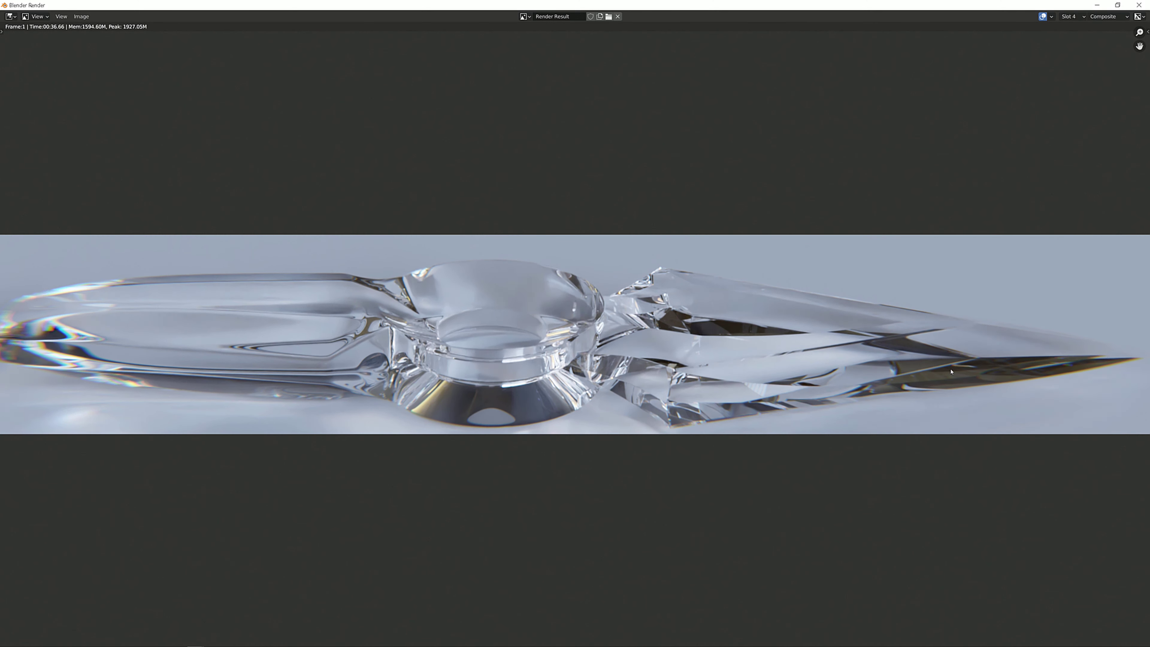
{"action": "key", "text": "j"}
{"action": "key", "text": "j"}
{"action": "key", "text": "j"}
{"action": "key", "text": "j"}
{"action": "key", "text": "j"}
{"action": "key", "text": "j"}
{"action": "key", "text": "j"}
{"action": "key", "text": "j"}
{"action": "key", "text": "j"}
{"action": "key", "text": "j"}
{"action": "key", "text": "j"}
{"action": "key", "text": "j"}
{"action": "key", "text": "j"}
{"action": "key", "text": "j"}
{"action": "key", "text": "j"}
{"action": "key", "text": "j"}
{"action": "key", "text": "j"}
{"action": "key", "text": "j"}
{"action": "key", "text": "j"}
Inspect the slot 3 render of the kunai from far and near, and close the render view
{"action": "scroll", "coordinate": [906, 367], "scroll_direction": "down", "scroll_amount": 4}
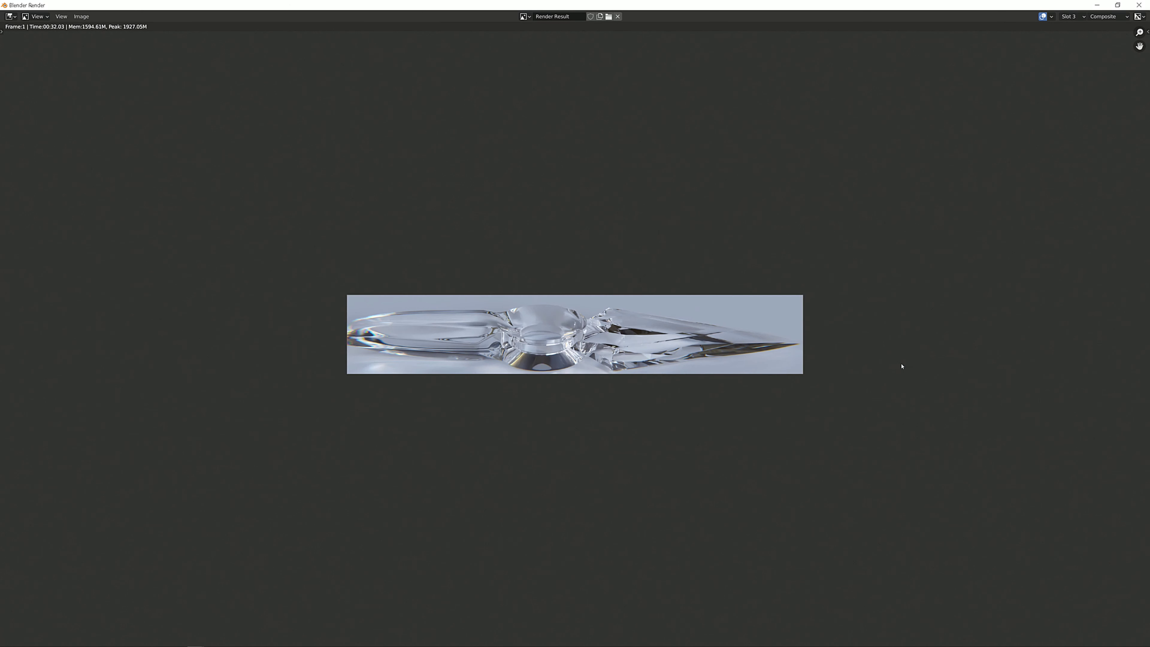
{"action": "scroll", "coordinate": [894, 365], "scroll_direction": "up", "scroll_amount": 1}
{"action": "scroll", "coordinate": [890, 364], "scroll_direction": "up", "scroll_amount": 4}
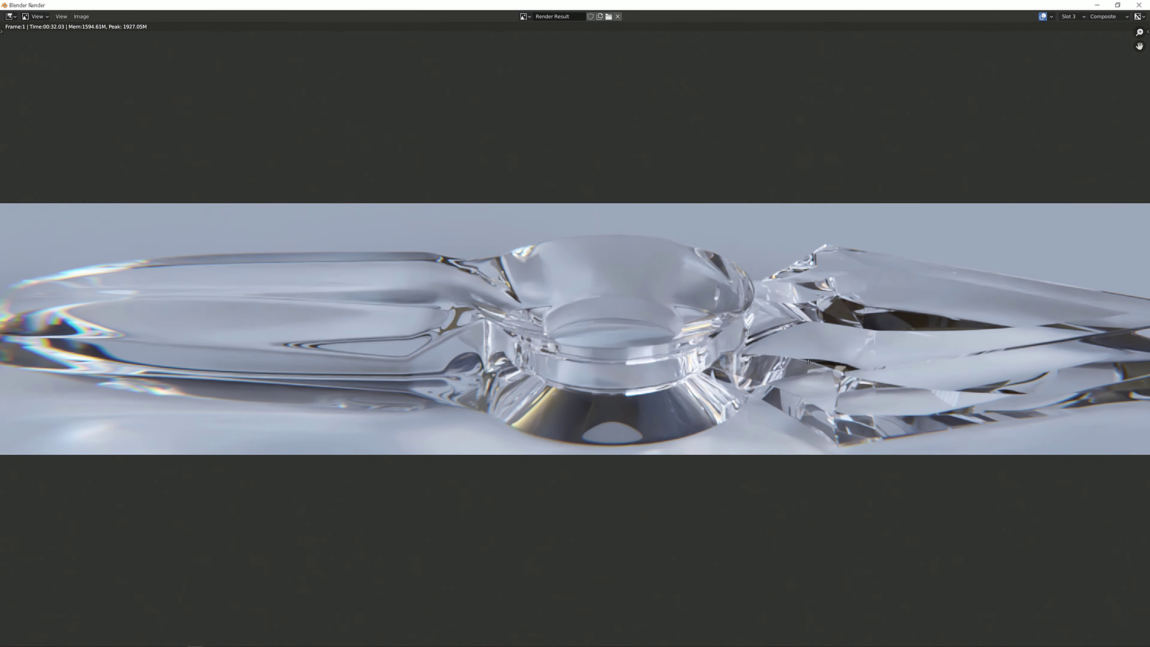
{"action": "key", "text": "j"}
{"action": "key", "text": "Escape"}
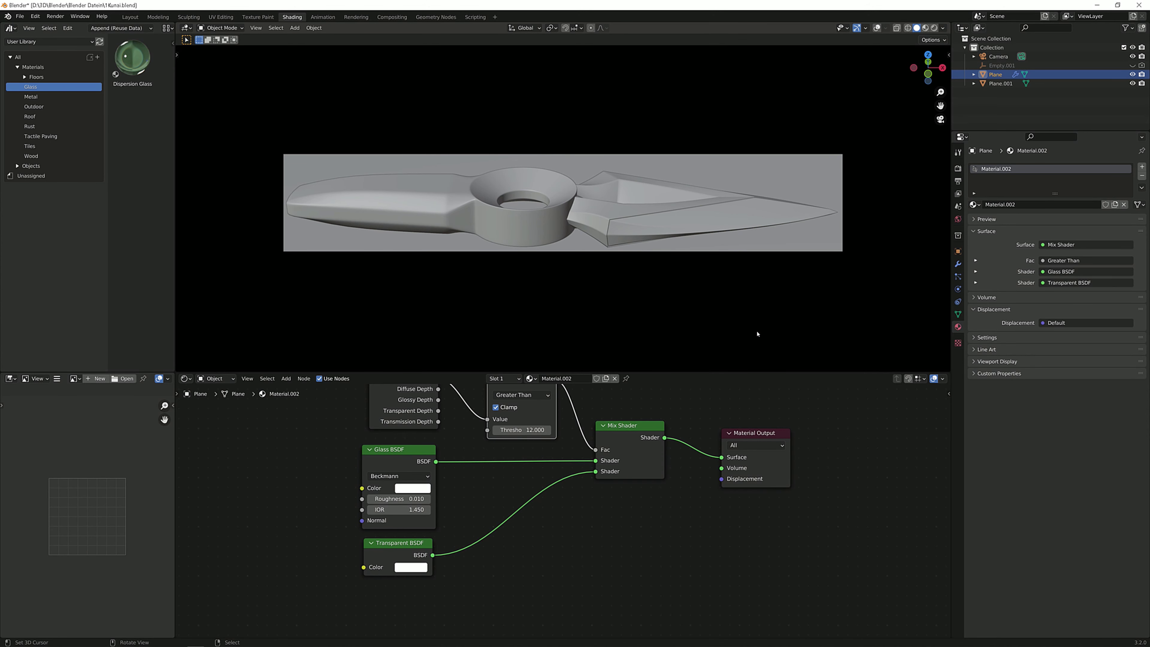
Show the render properties with the Light Paths bounce limits alongside the complete Light Path, Greater Than and Mix Shader node setup
{"action": "left_click", "coordinate": [957, 168]}
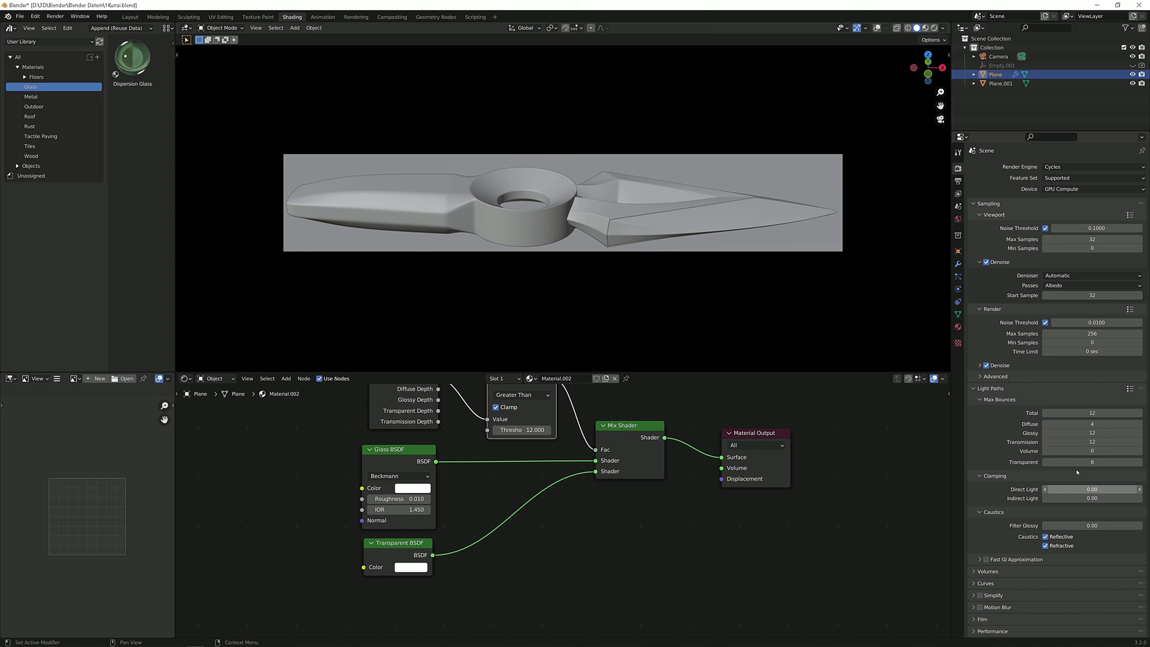
{"action": "middle_click_drag", "start_coordinate": [603, 451], "coordinate": [578, 504]}
{"action": "scroll", "coordinate": [610, 508], "scroll_direction": "down", "scroll_amount": 1}
{"action": "scroll", "coordinate": [578, 505], "scroll_direction": "down", "scroll_amount": 2}
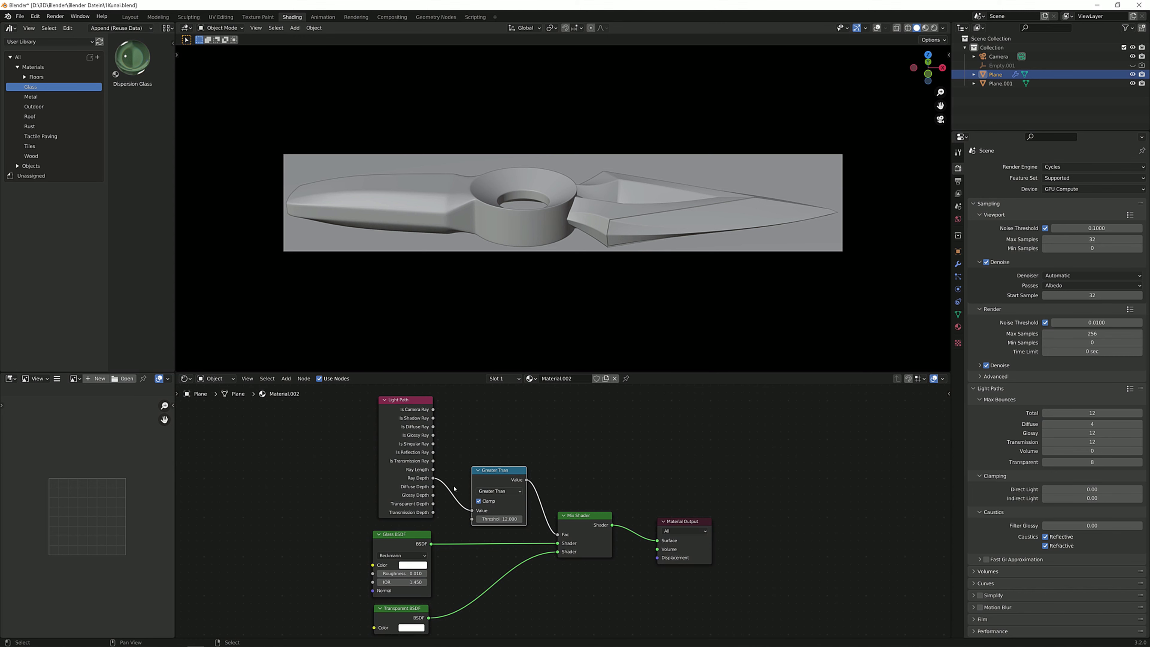
{"action": "middle_click_drag", "start_coordinate": [480, 503], "coordinate": [451, 481]}
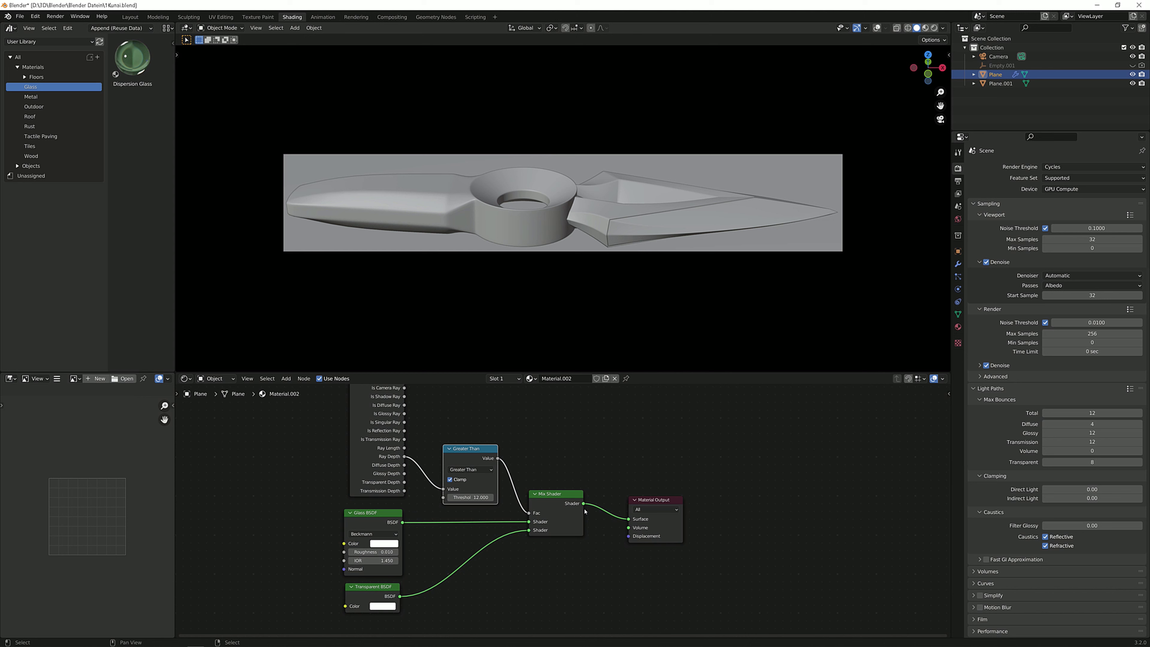